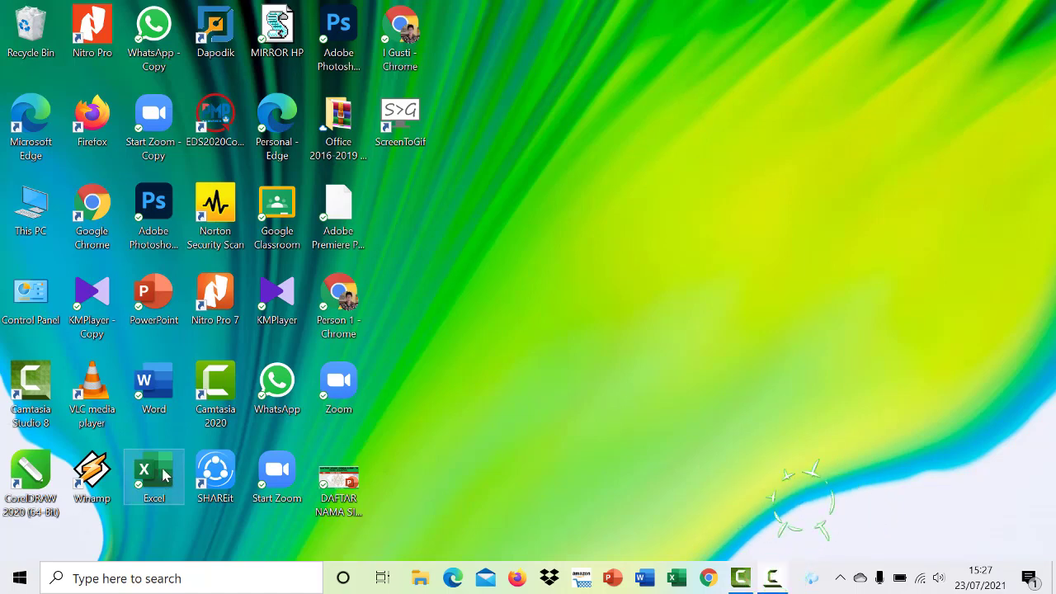
- Launch Excel from its desktop shortcut with a blank workbook, and close it again
double_click(153, 474)
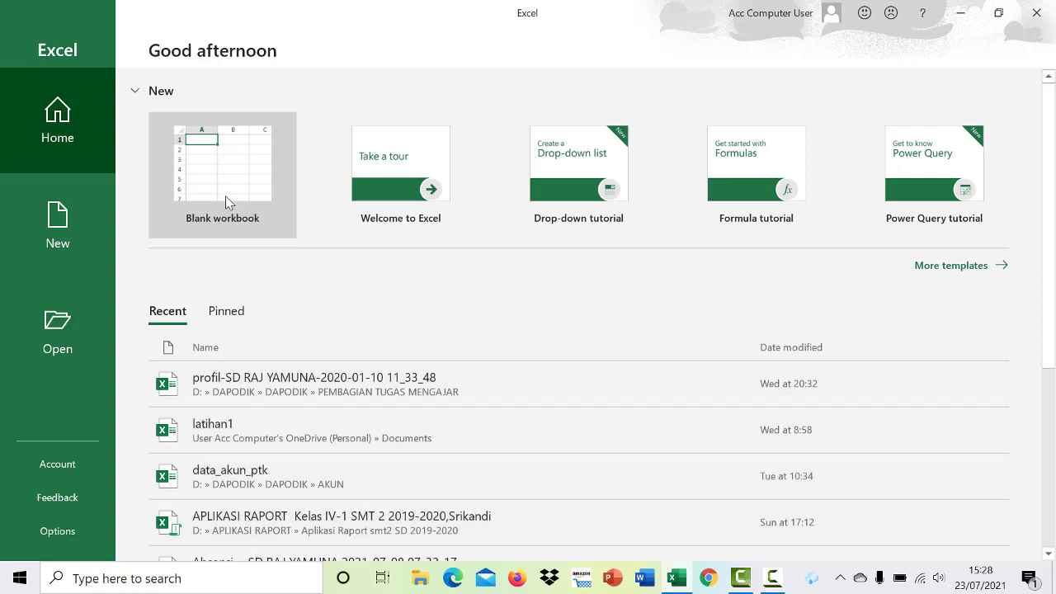
click(225, 197)
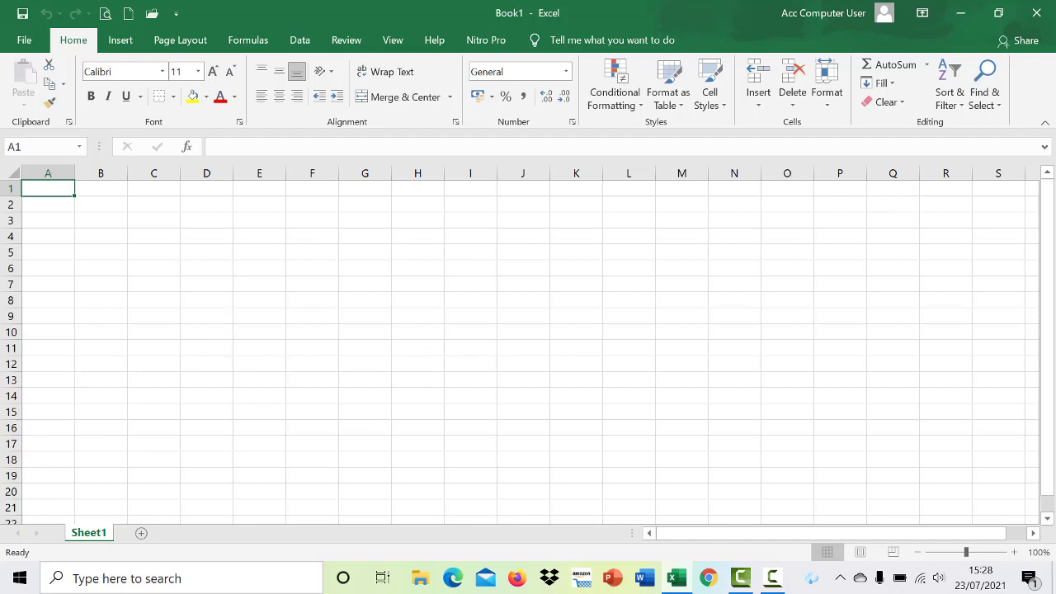
click(1038, 14)
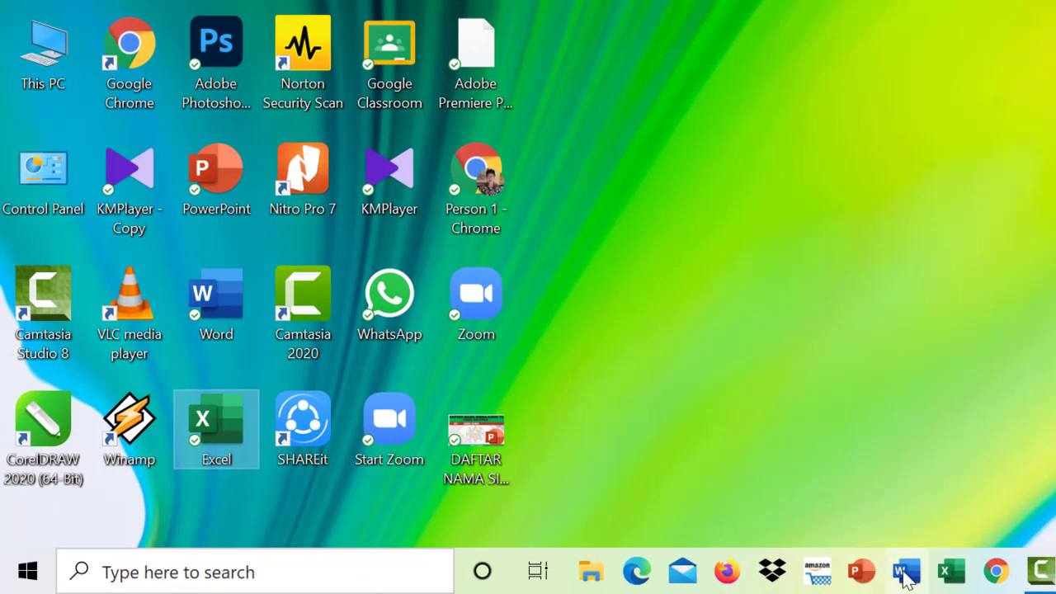
- Launch Excel from the Windows taskbar with a blank workbook, and close it again
click(951, 578)
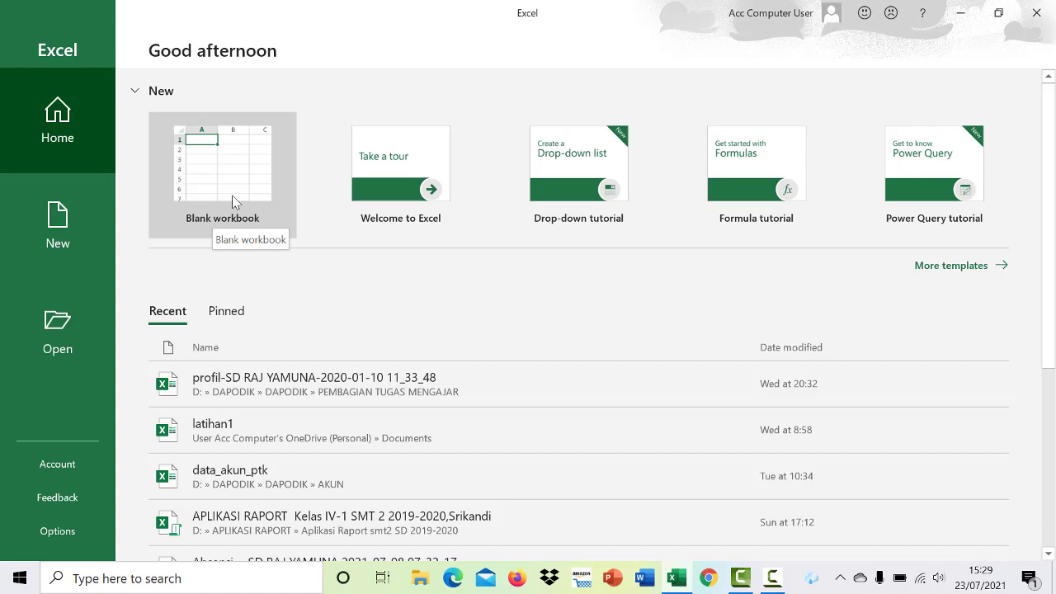
click(233, 202)
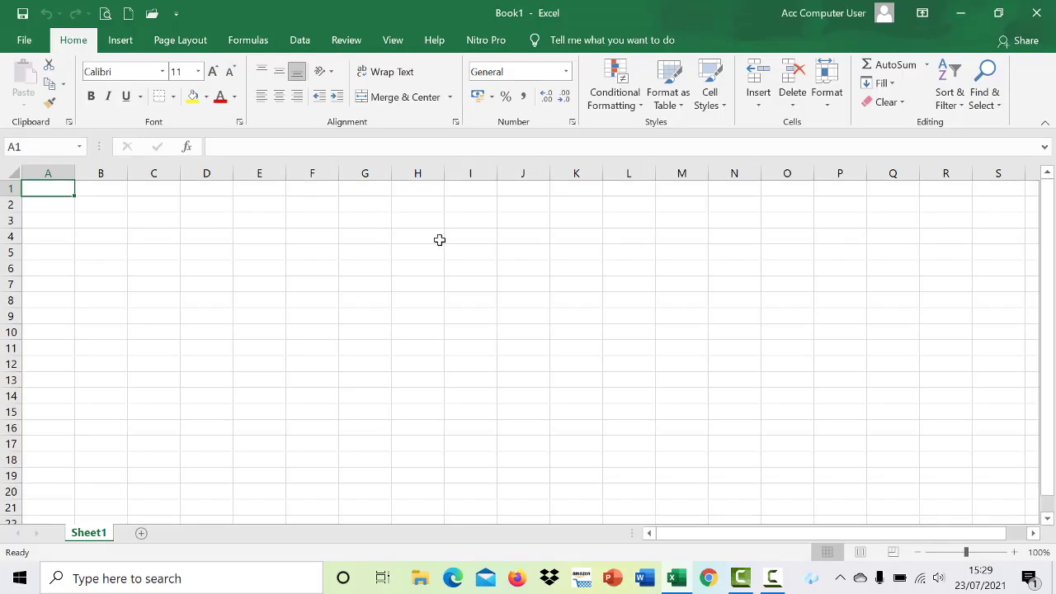
click(1039, 14)
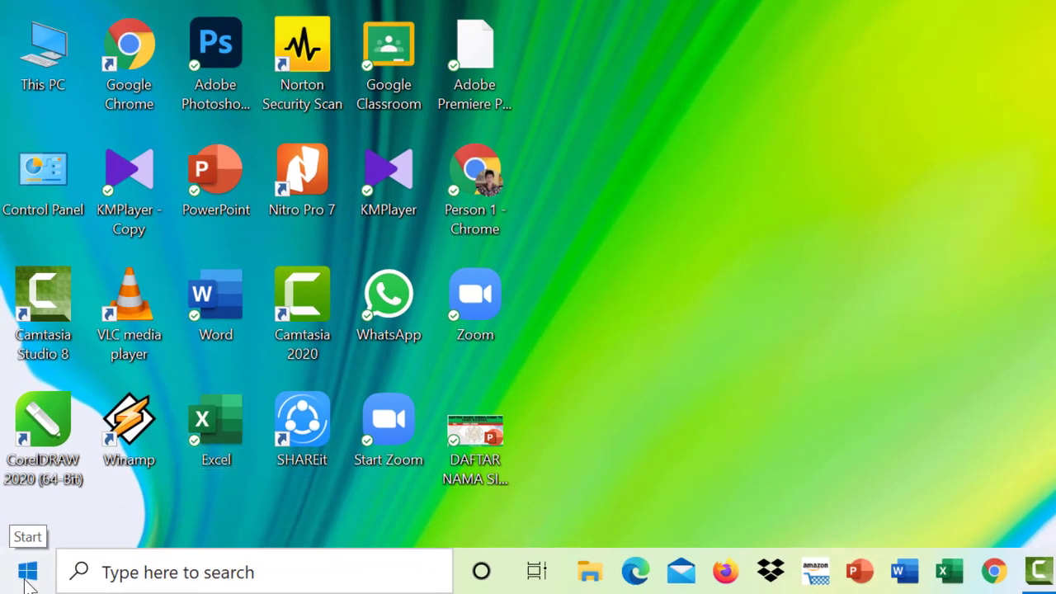
- Launch Excel from the Windows Start list of programs with a blank workbook, and close it again
click(19, 579)
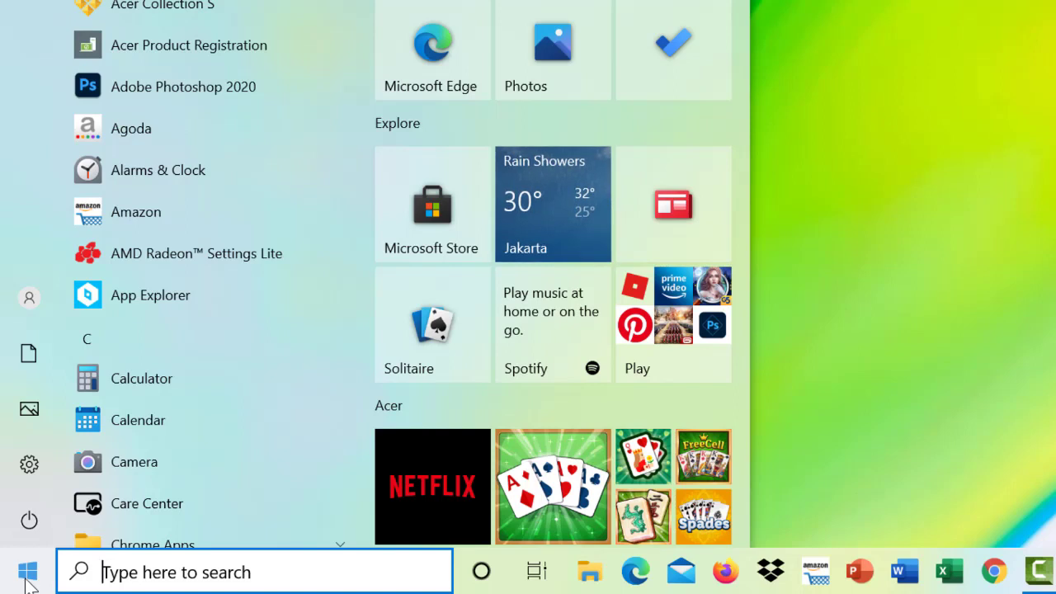
scroll(141, 251, down, 1)
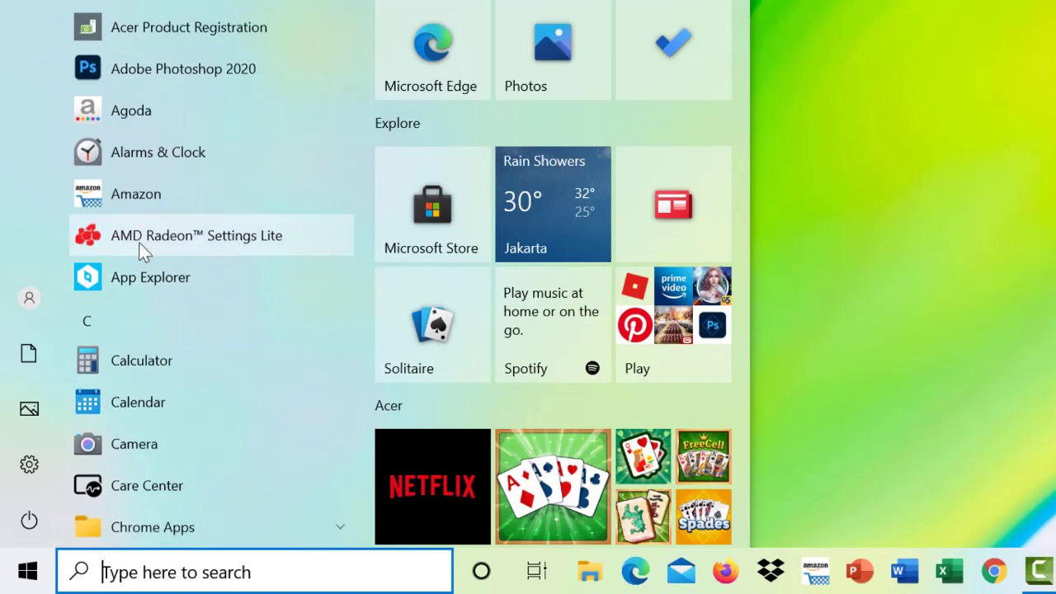
scroll(140, 247, down, 7)
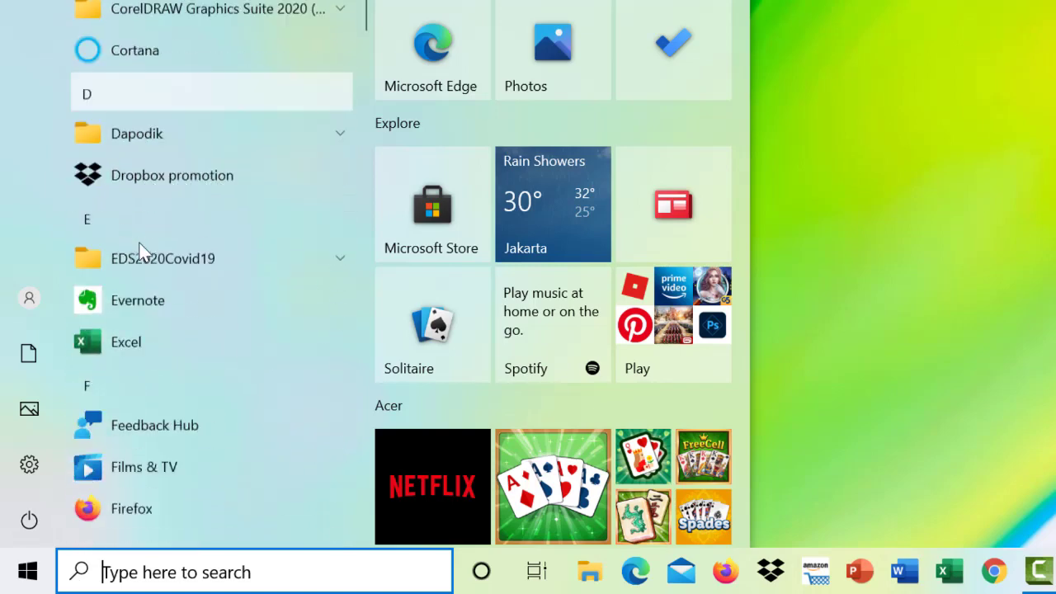
scroll(140, 250, down, 2)
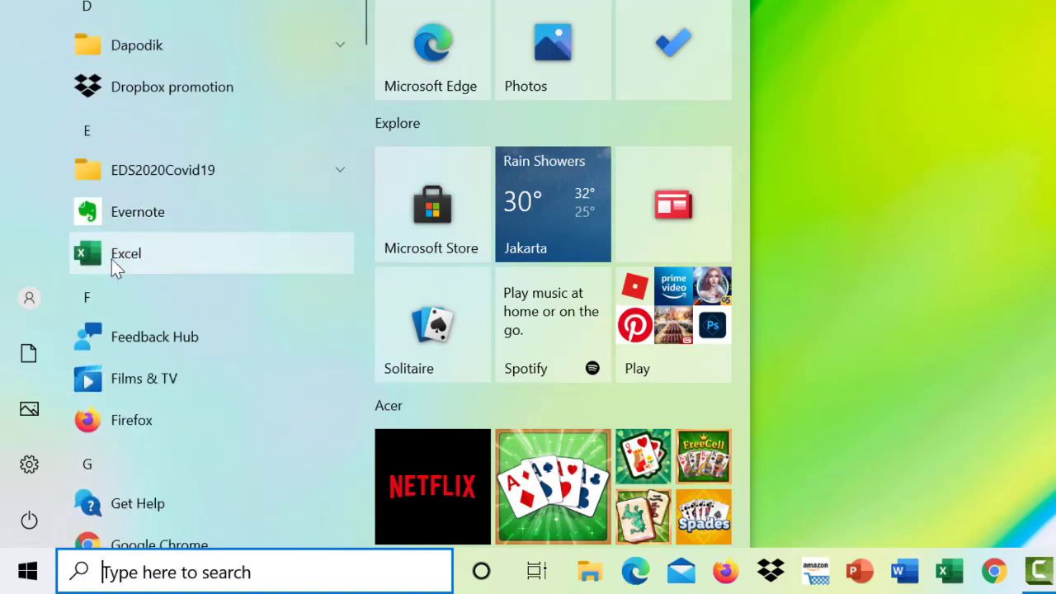
click(121, 248)
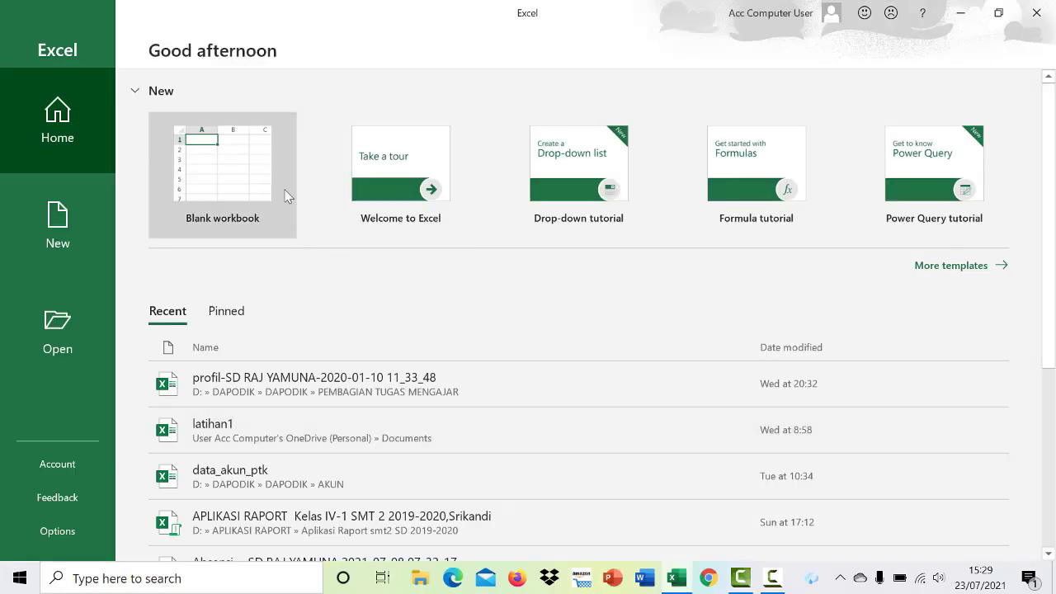
click(252, 190)
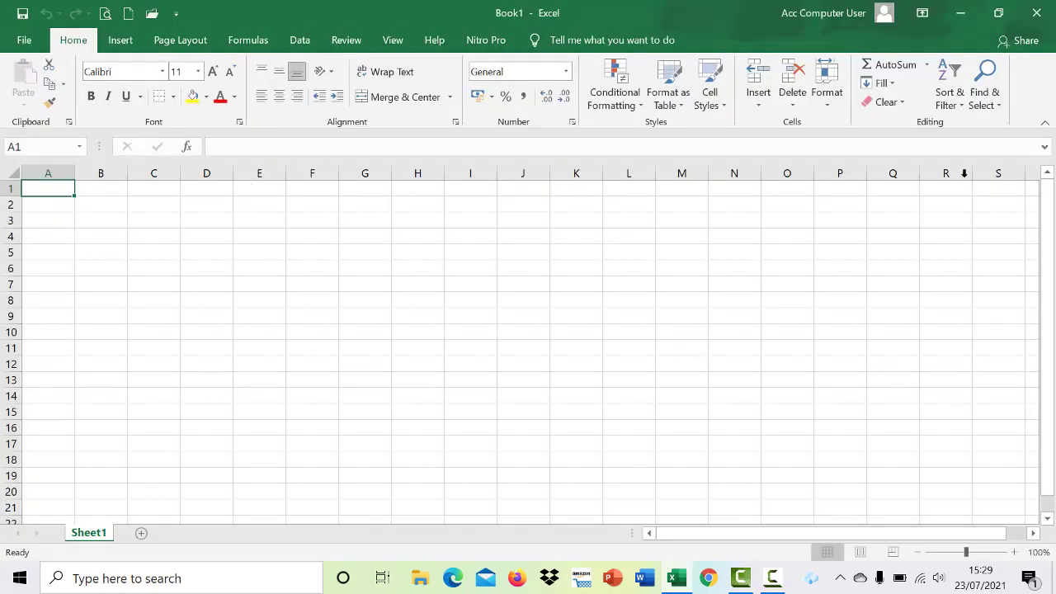
click(1037, 14)
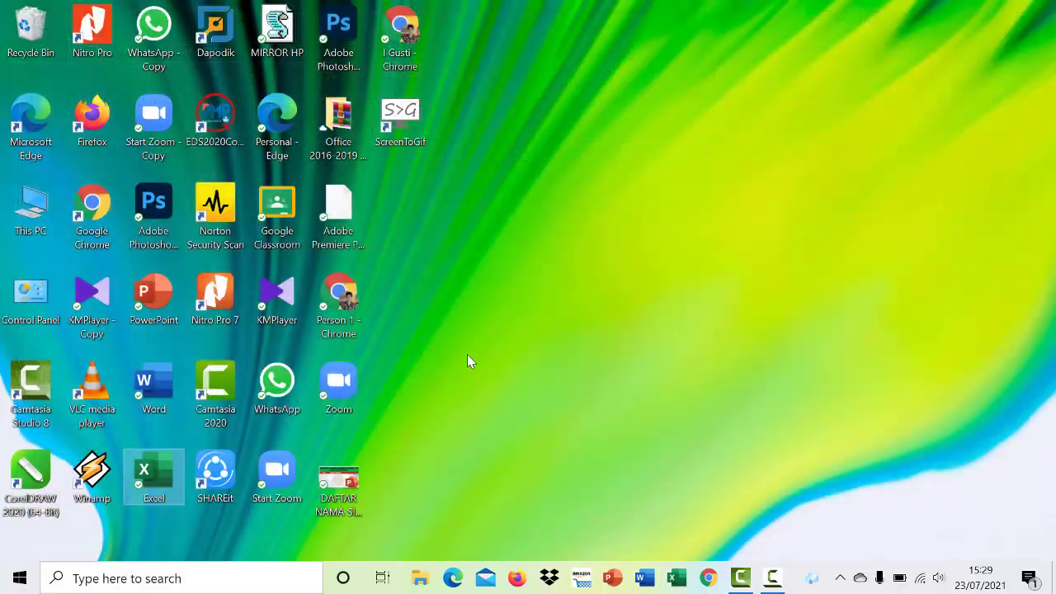
- Find Excel through Windows search using "excel" and open it with a blank workbook
click(177, 578)
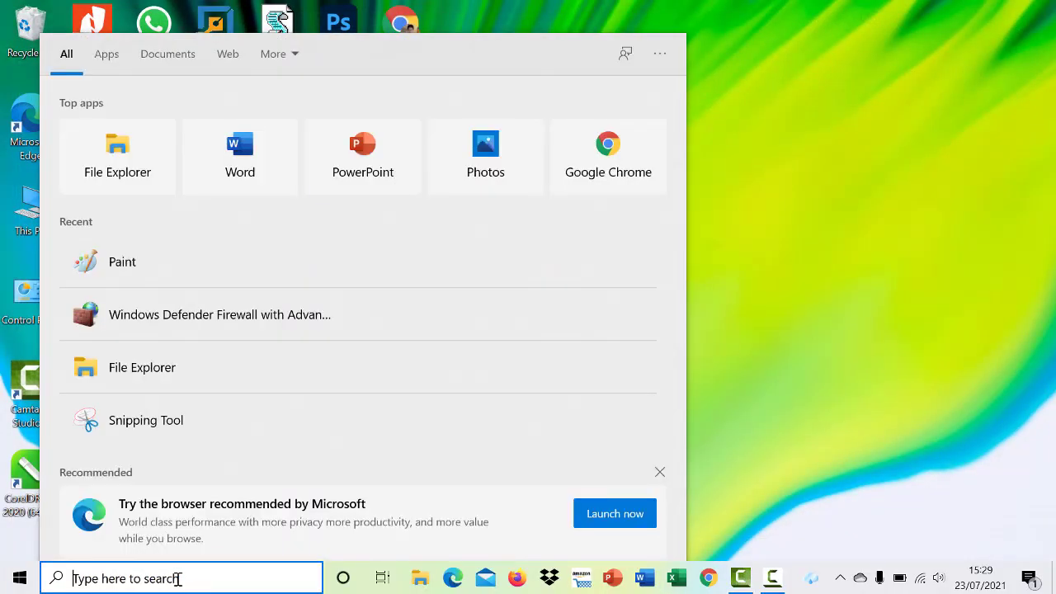
text(e)
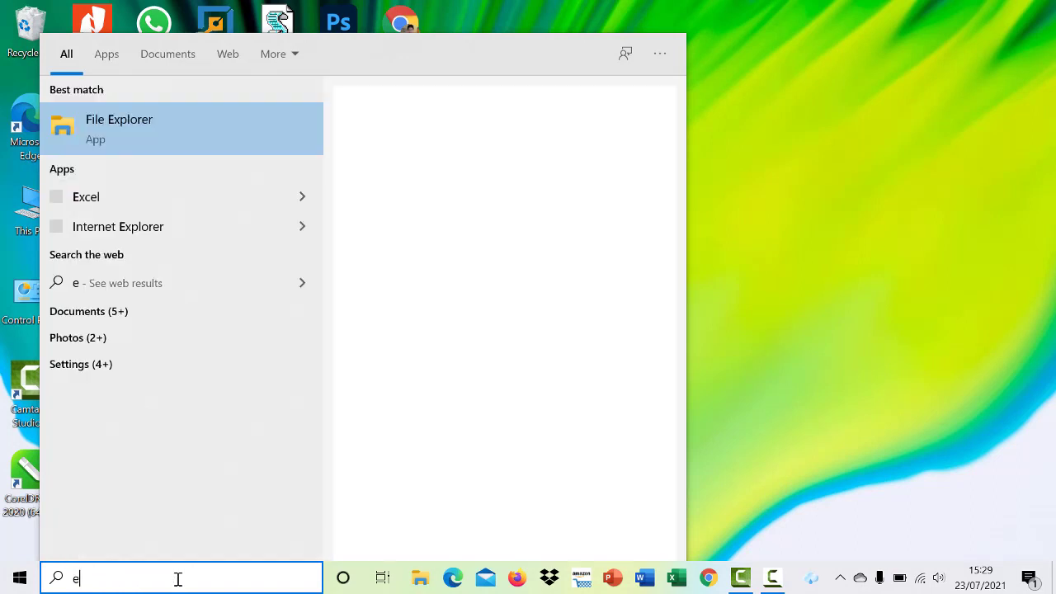
text(xcel)
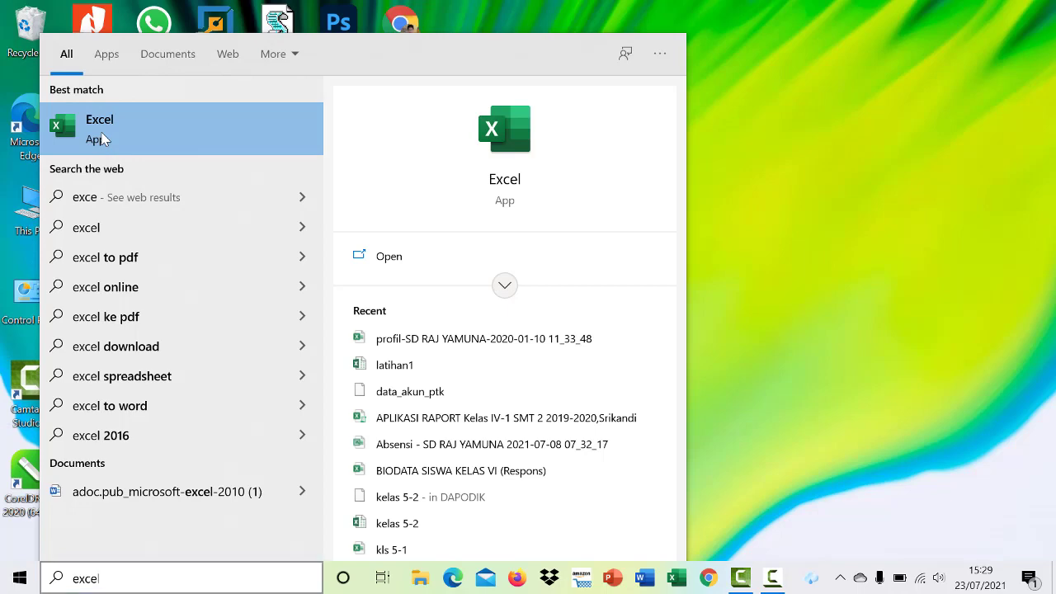
click(101, 136)
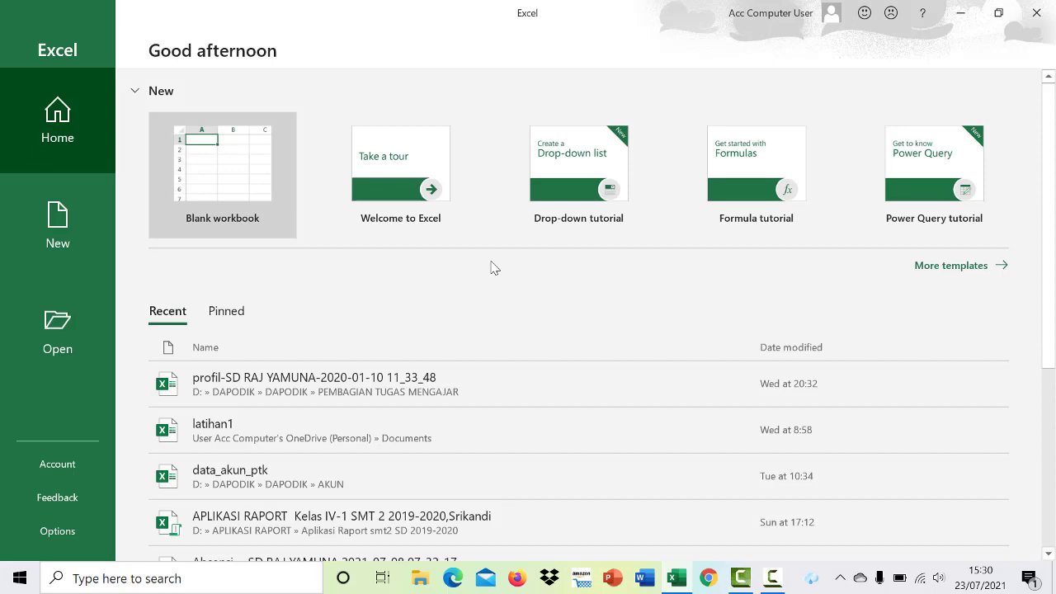
click(233, 195)
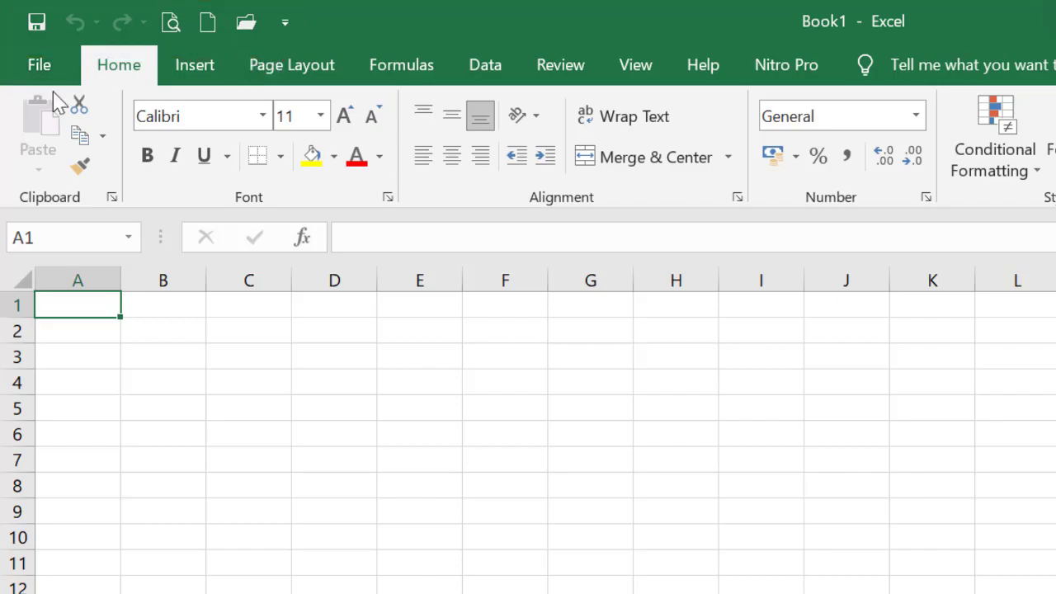
- Examine the workbook's file commands and the list of commands available for the Quick Access Toolbar
click(37, 71)
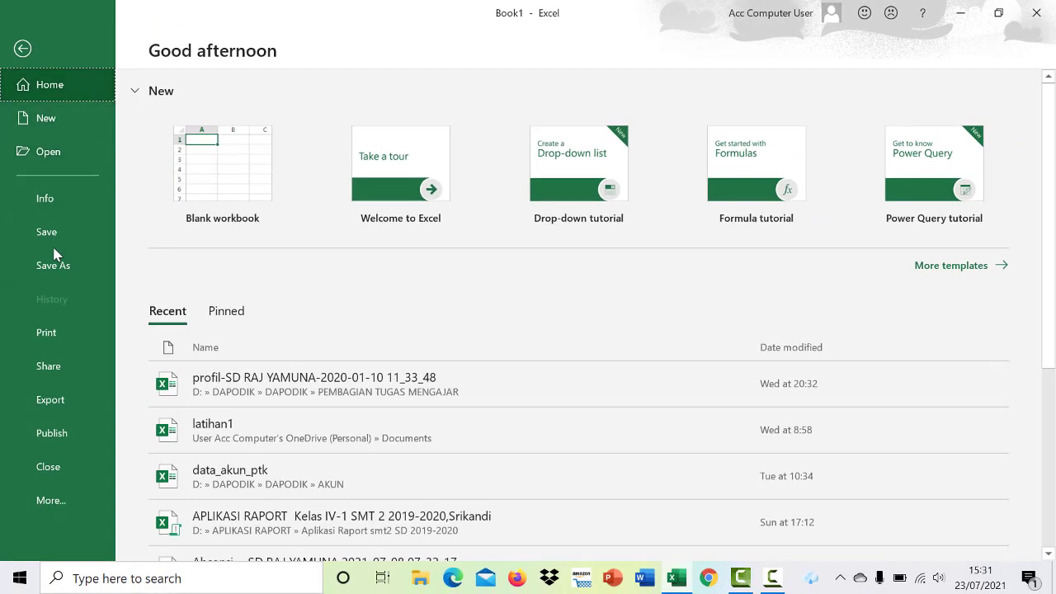
key(Escape)
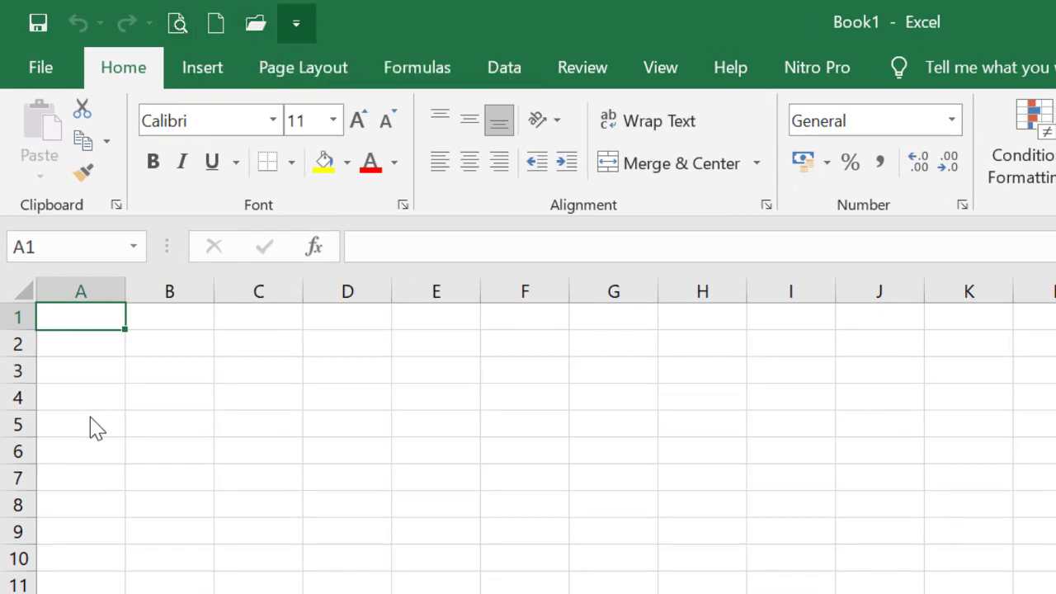
click(296, 23)
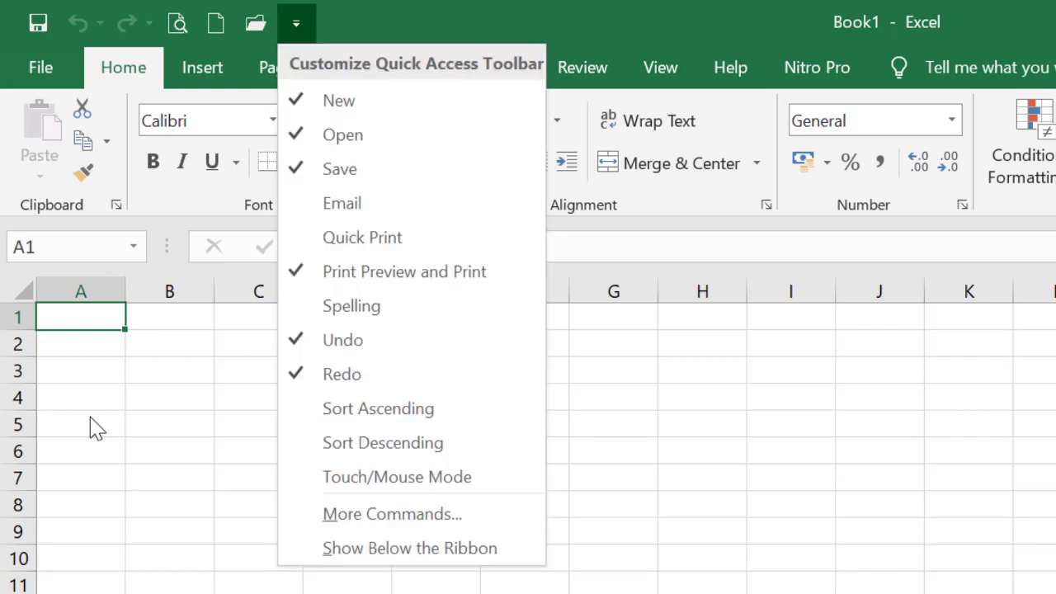
key(Down)
key(Down)
key(Down)
key(Down)
key(Down)
key(Down)
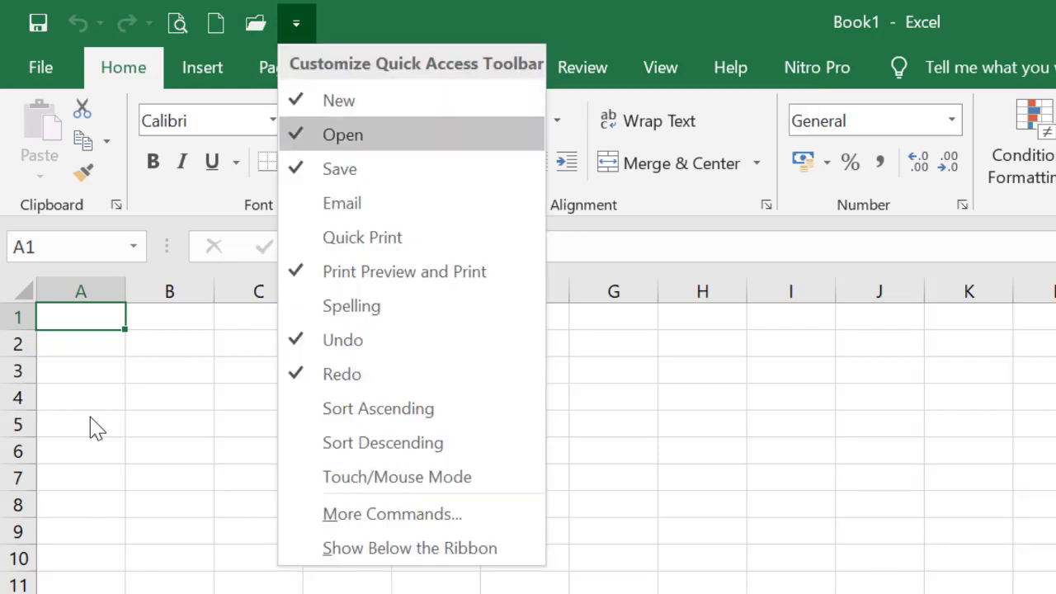
key(Down)
key(Down)
key(Down)
key(Down)
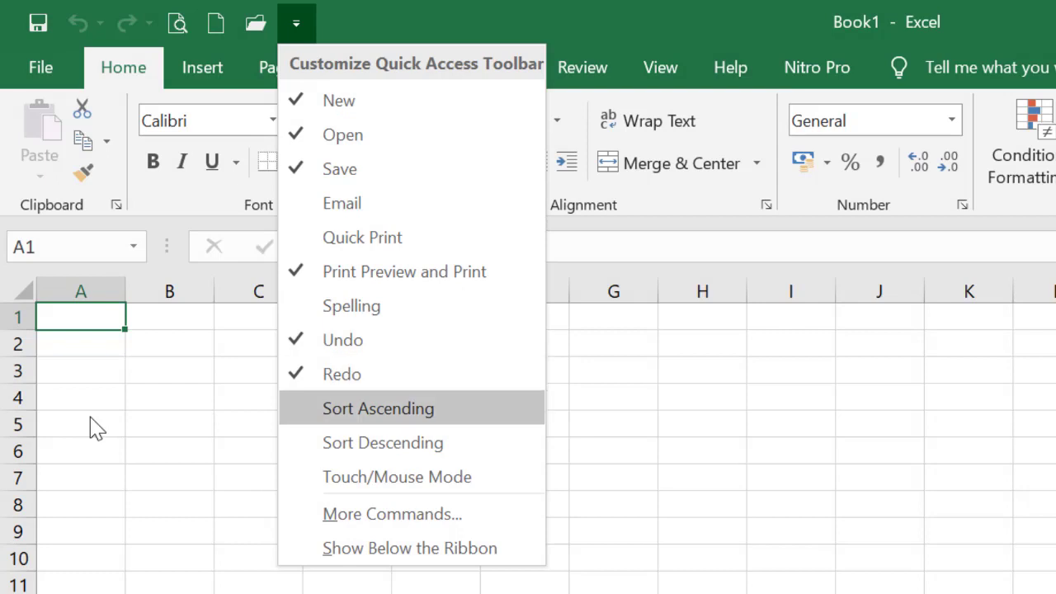
key(Up)
key(Up)
key(Up)
key(Up)
key(Up)
key(Up)
key(Up)
key(Up)
key(Down)
key(Down)
key(Down)
key(Down)
key(Down)
key(Down)
key(Down)
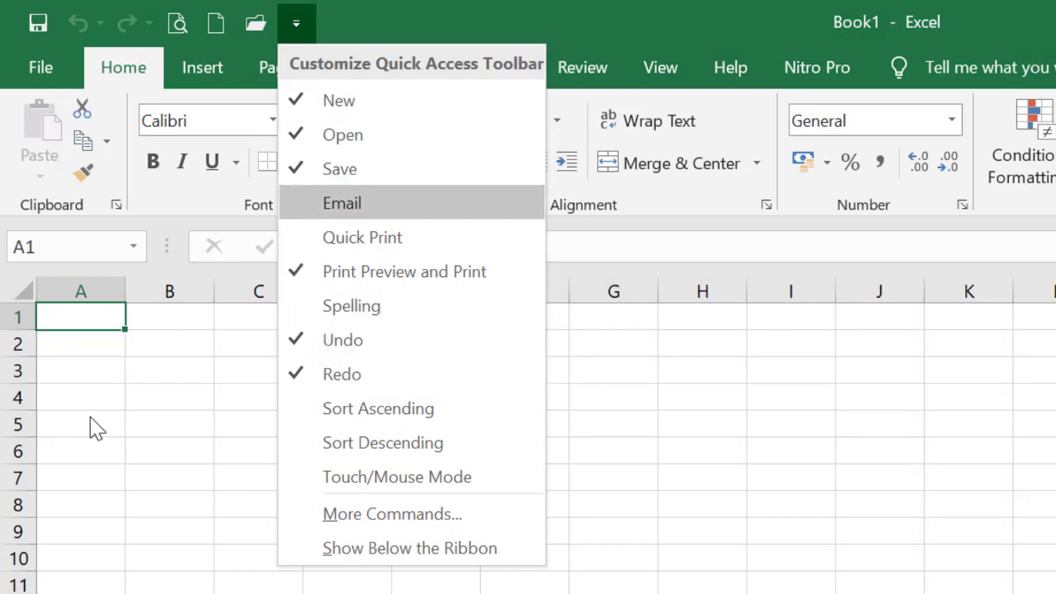
key(Down)
key(Down)
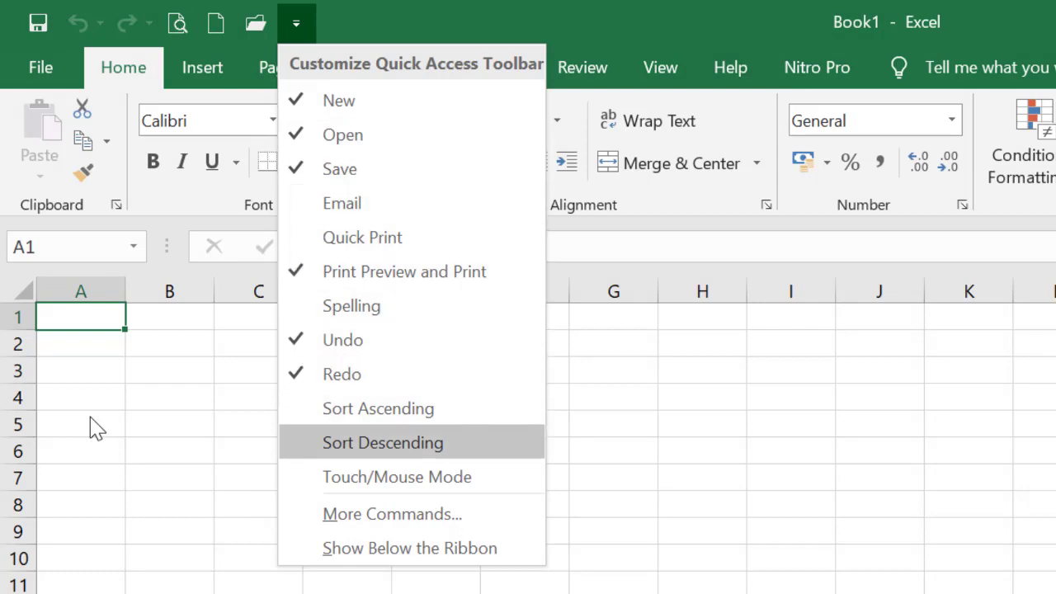
key(Up)
key(Up)
key(Up)
key(Up)
key(Up)
key(Up)
key(Up)
key(Up)
key(Up)
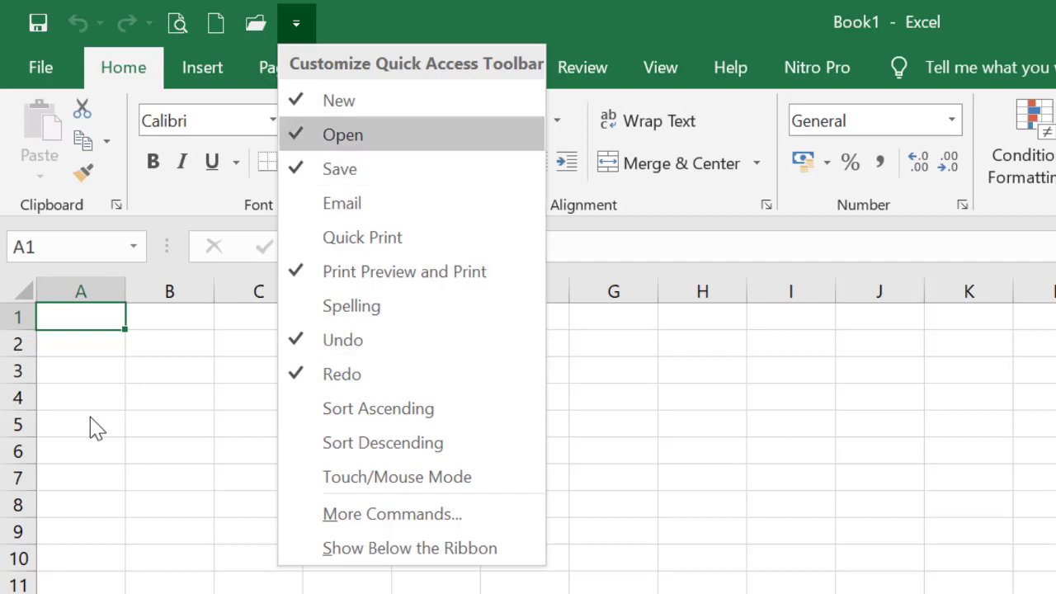
key(Down)
key(Down)
key(Down)
key(Down)
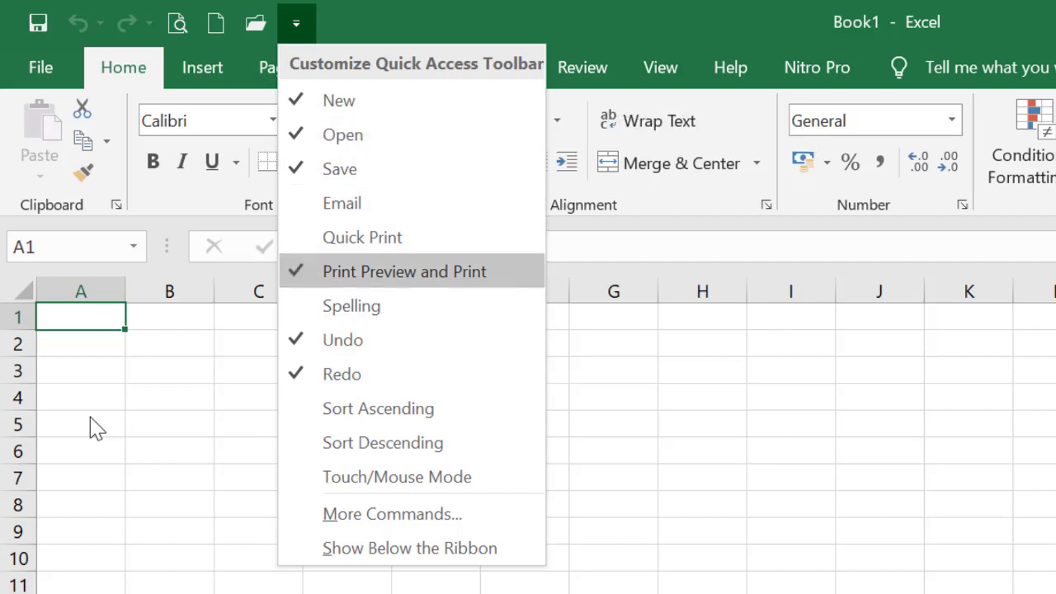
key(Up)
key(Up)
key(Up)
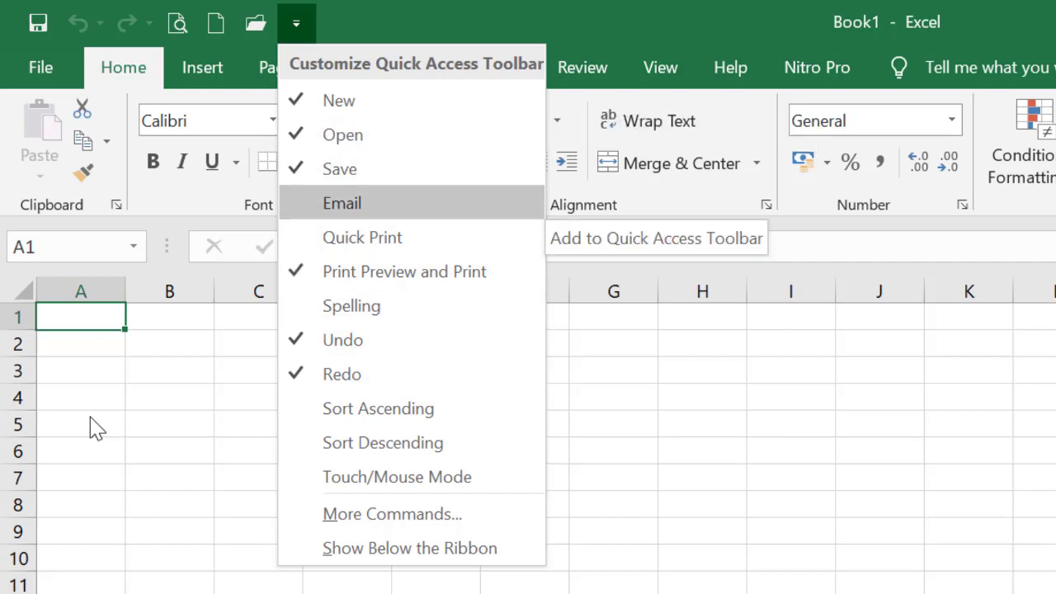
- Remove the New command from the Quick Access Toolbar
key(Up)
key(Up)
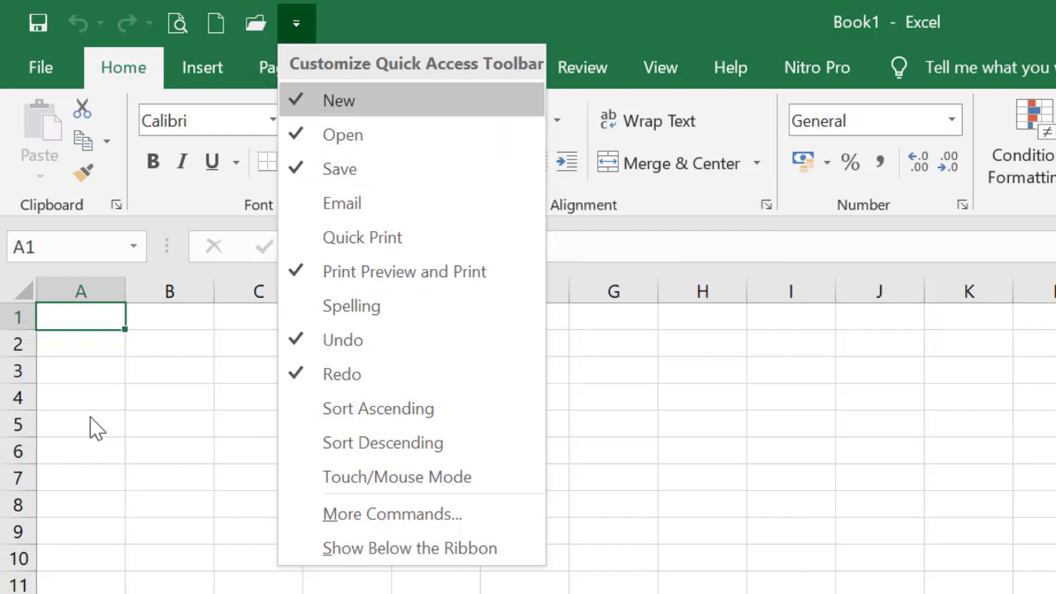
key(Return)
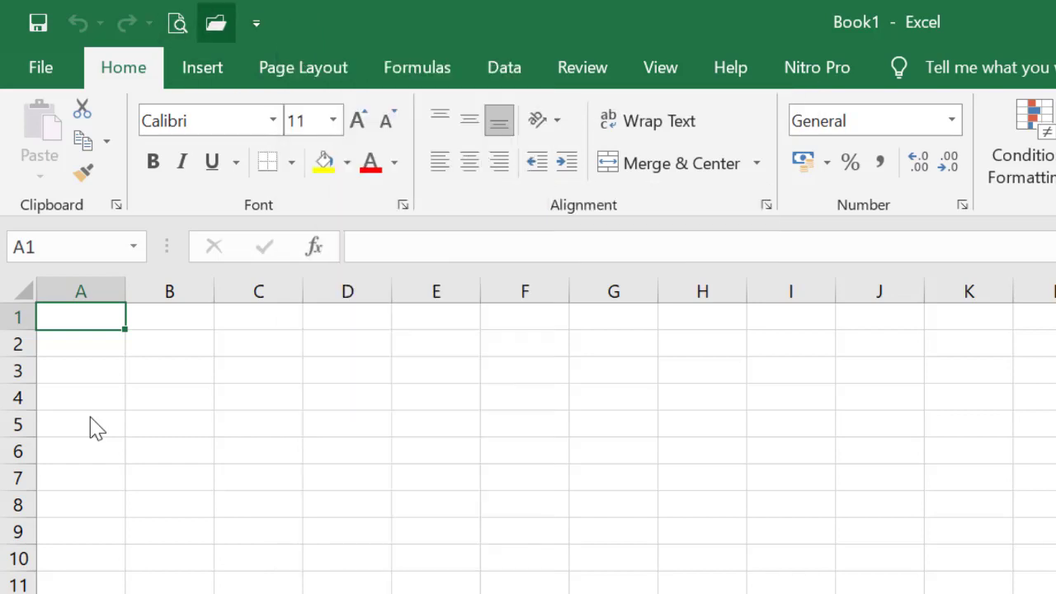
- Add the New command back to the Quick Access Toolbar
key(Right)
key(Return)
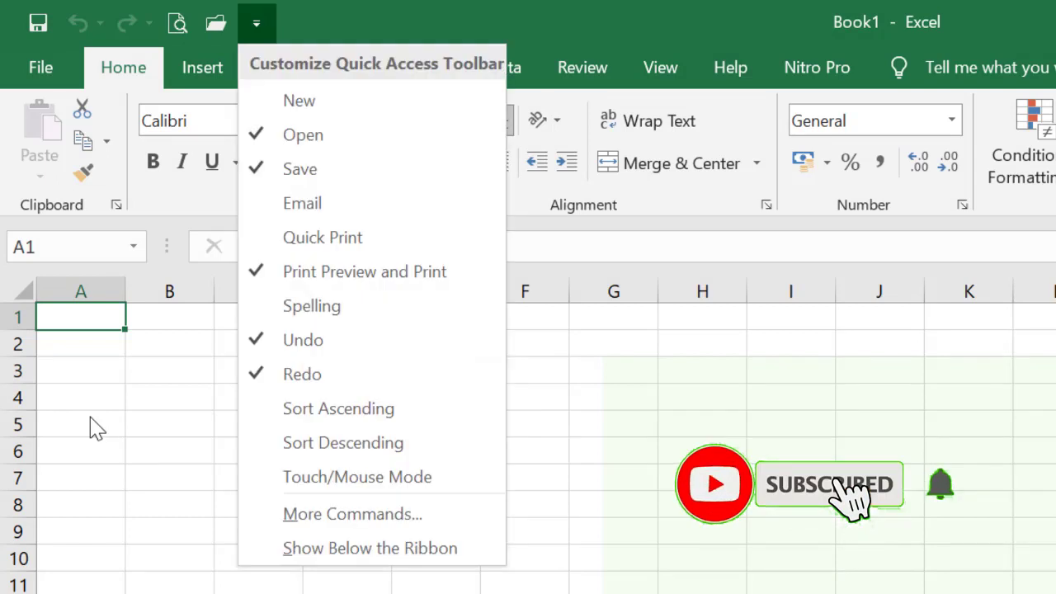
key(Down)
key(Return)
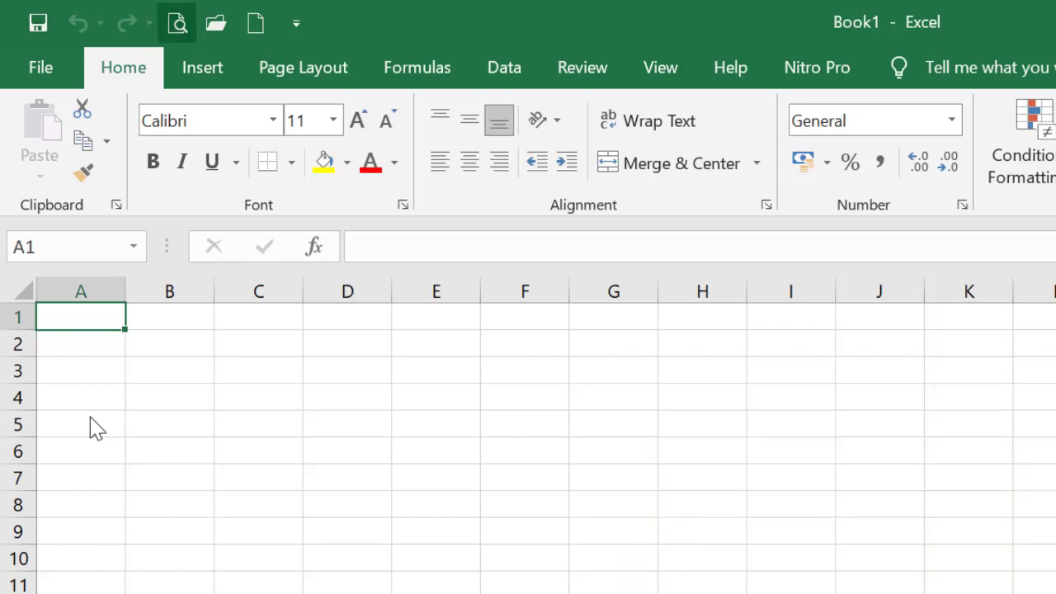
- View the workbook's file commands again, and add a new worksheet after Sheet1
key(alt+f)
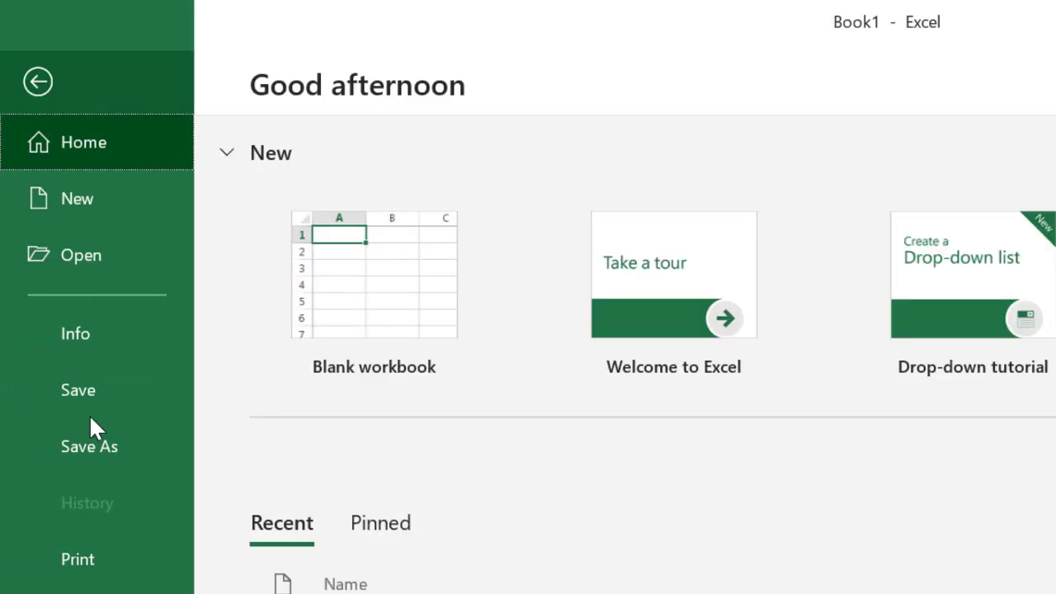
key(Escape)
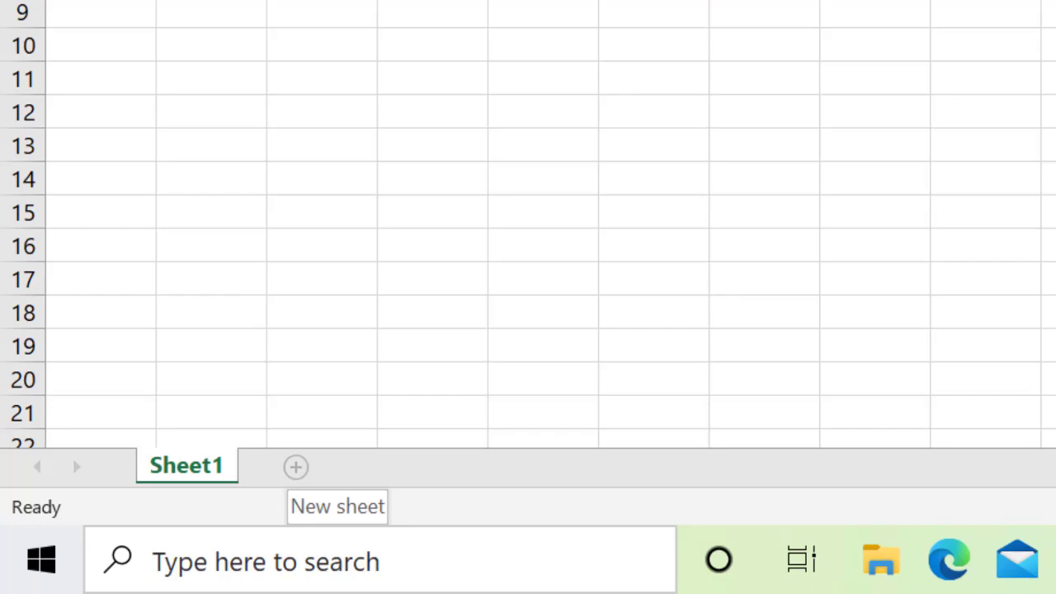
click(295, 467)
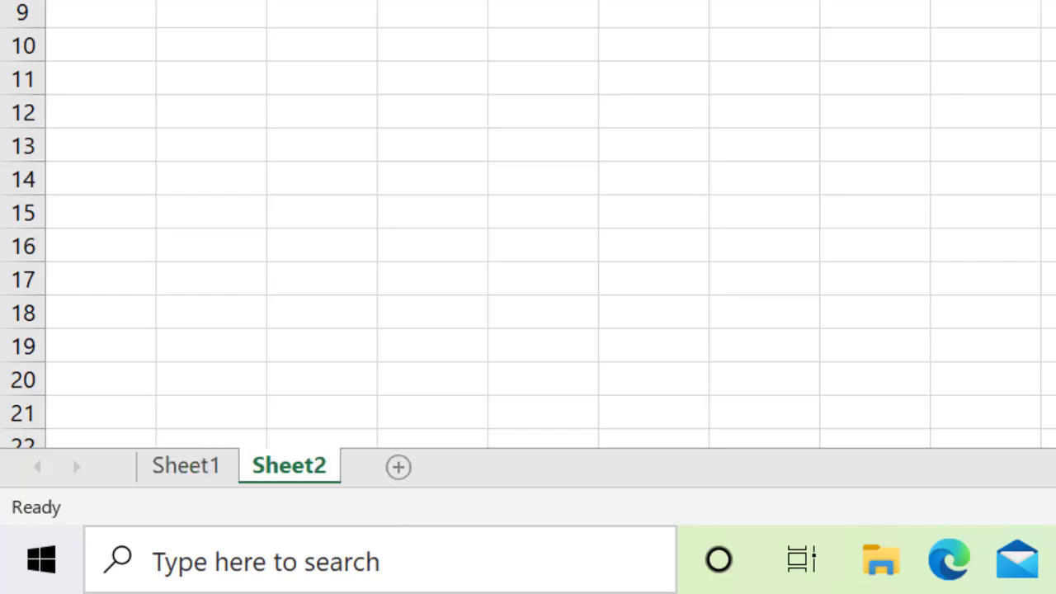
- Add a third worksheet after Sheet2 and return to Sheet1
click(398, 467)
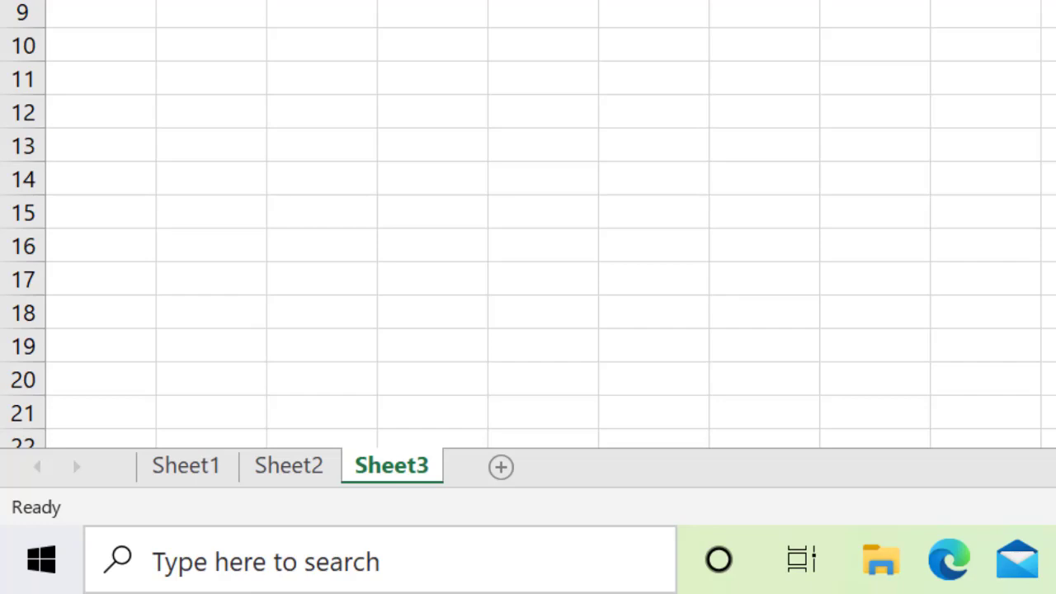
click(186, 466)
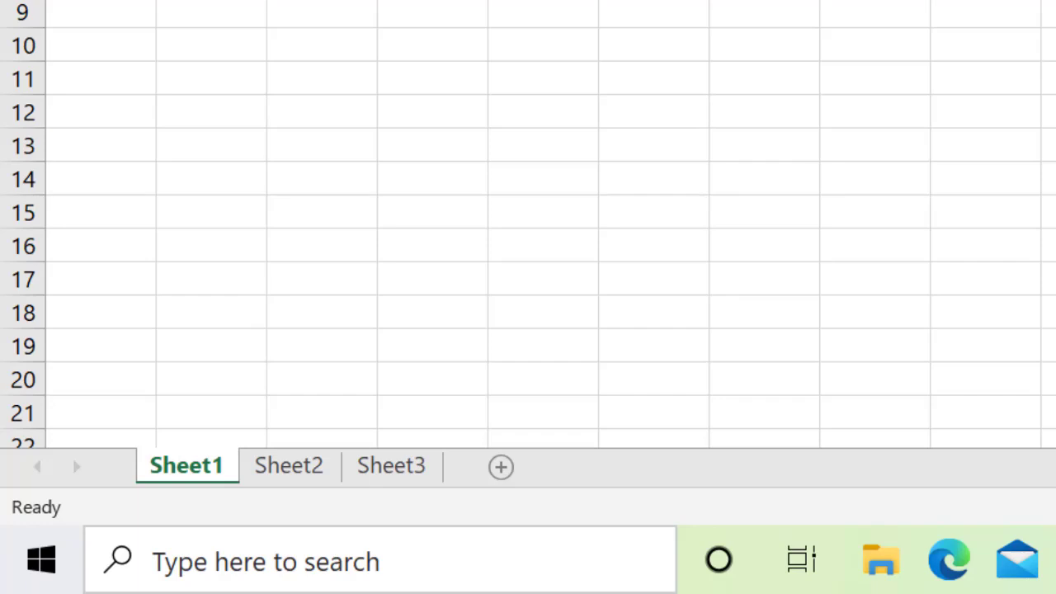
- Demonstrate whole-column selection on Sheet1, starting with column B
key(ctrl+space)
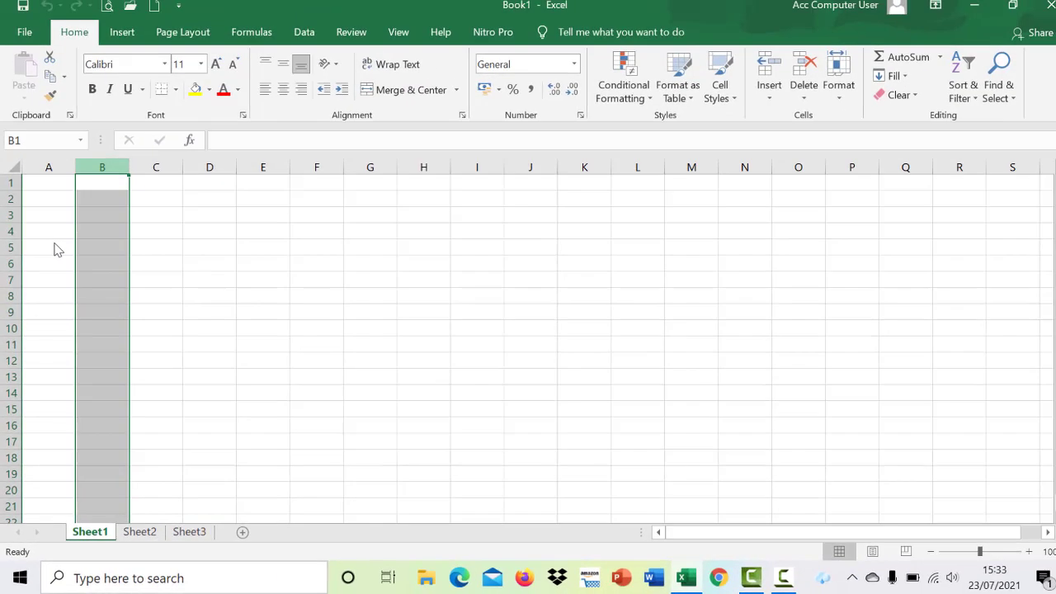
key(shift+Right)
key(shift+Right)
key(shift+Right)
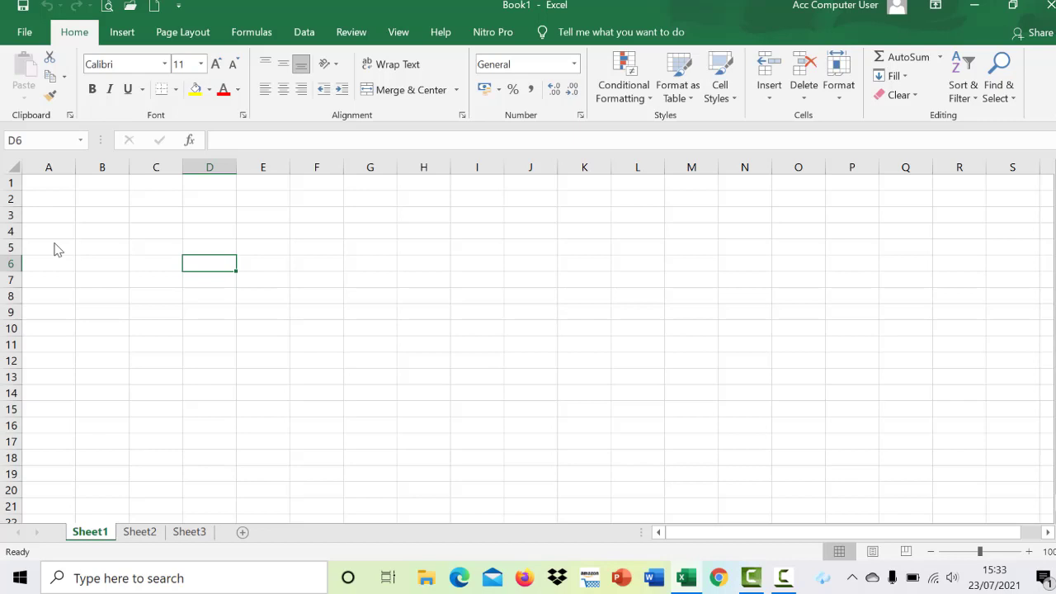
- Demonstrate row selection on Sheet1 by selecting rows 1 to 15, and finish with only cell B14 selected
key(ctrl+Home)
key(shift+space)
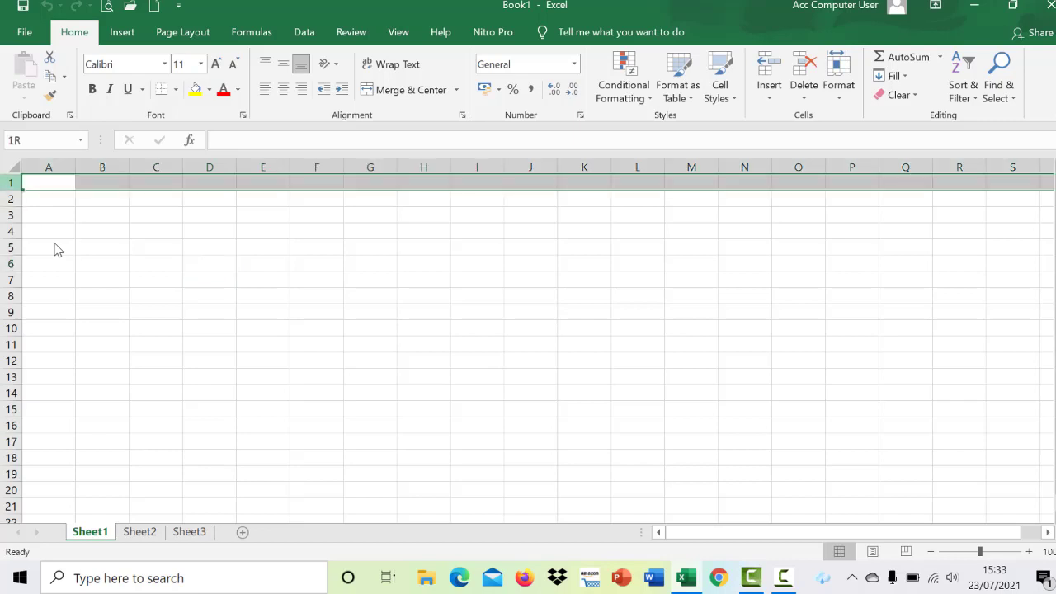
key(shift+Down)
key(shift+Down)
key(shift+Down)
key(shift+Down)
key(shift+Down)
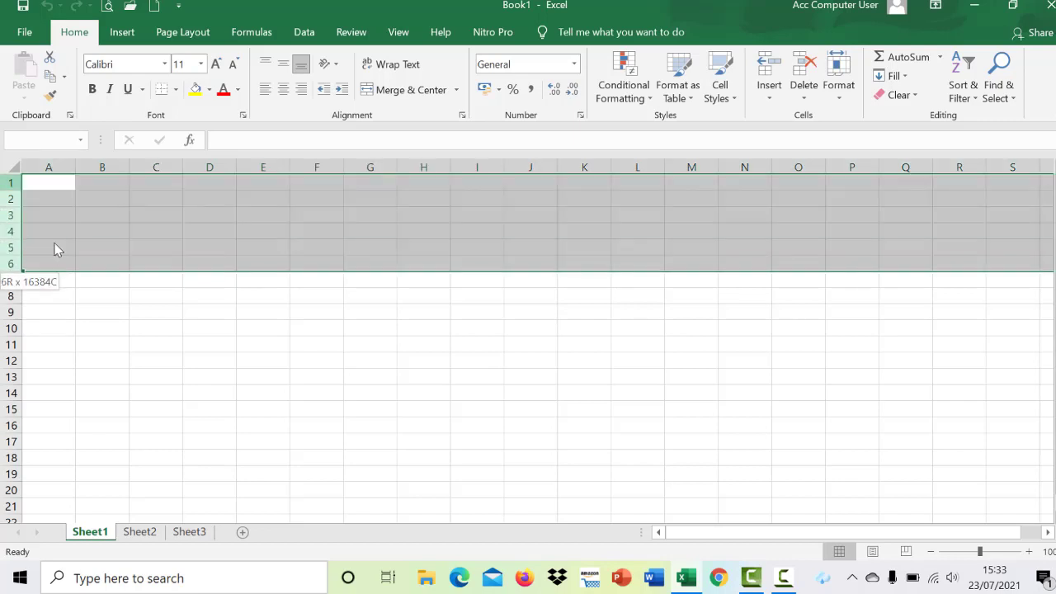
key(shift+Down)
key(shift+Down)
key(shift+Down)
key(shift+Down)
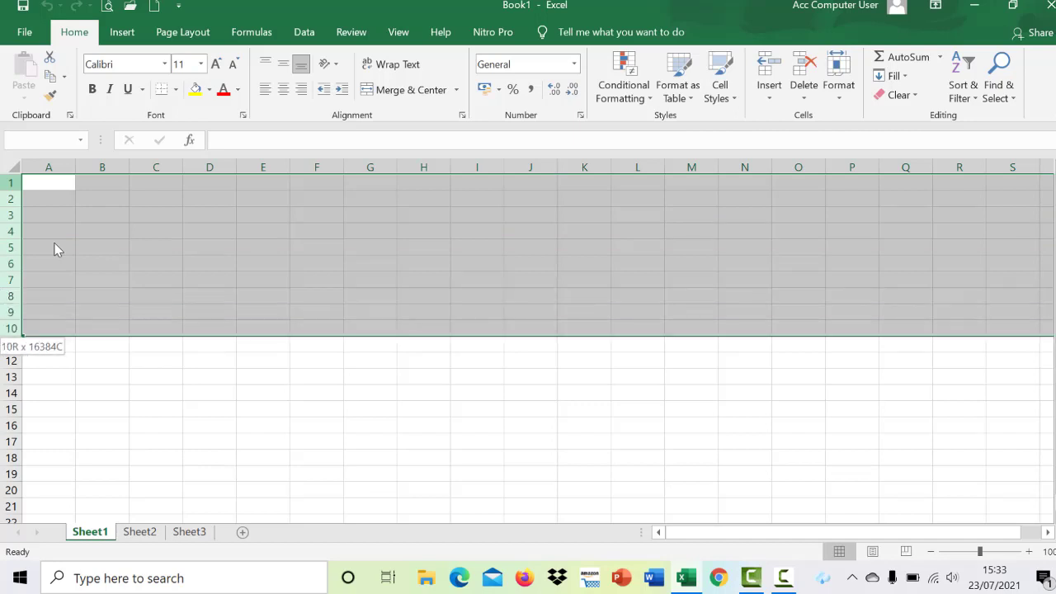
key(shift+Down)
key(shift+Down)
key(shift+Down)
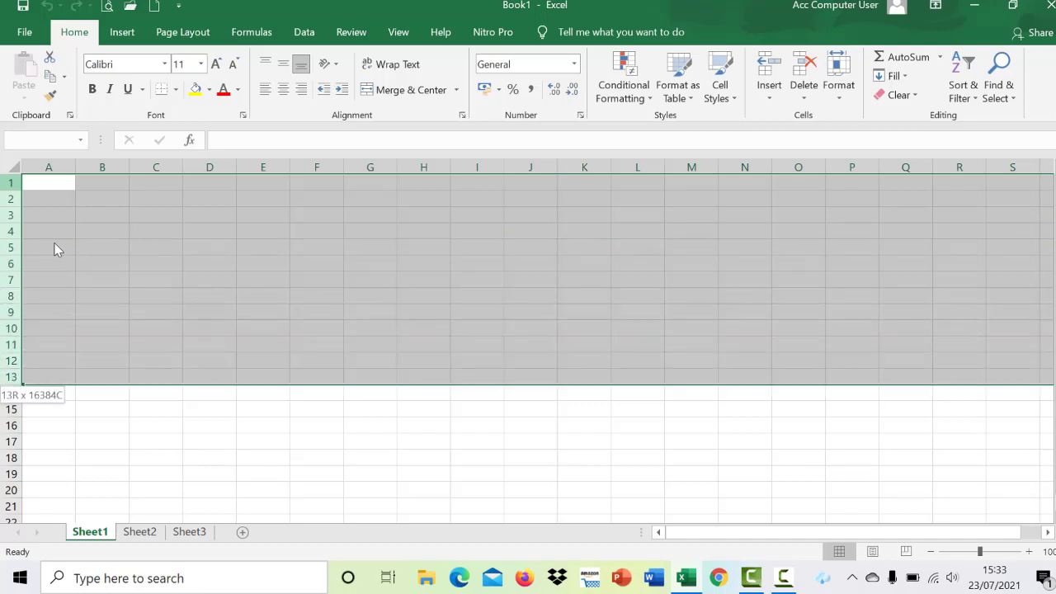
key(shift+Down)
key(shift+Down)
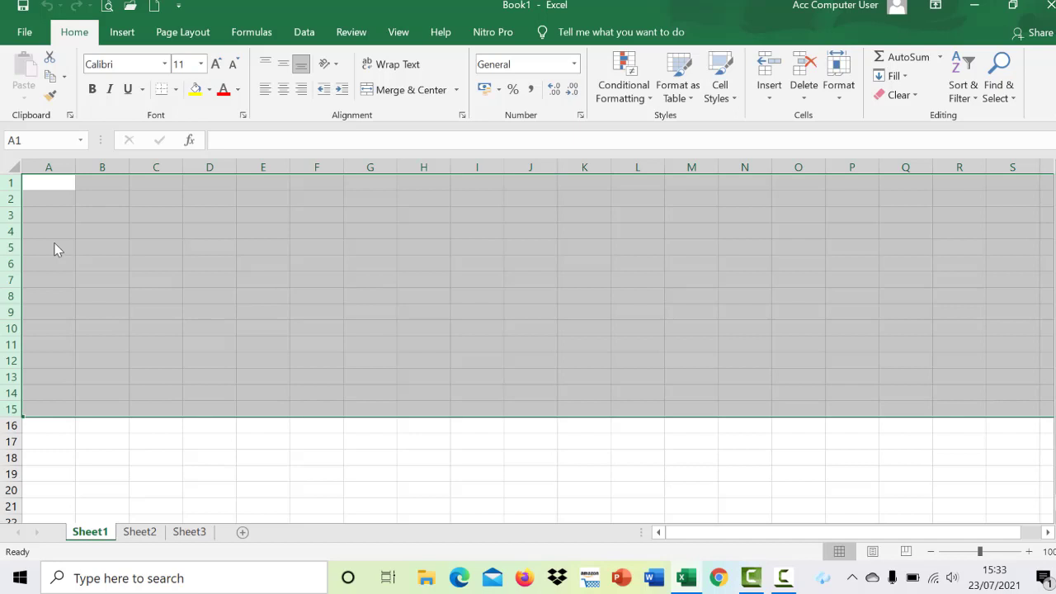
click(103, 393)
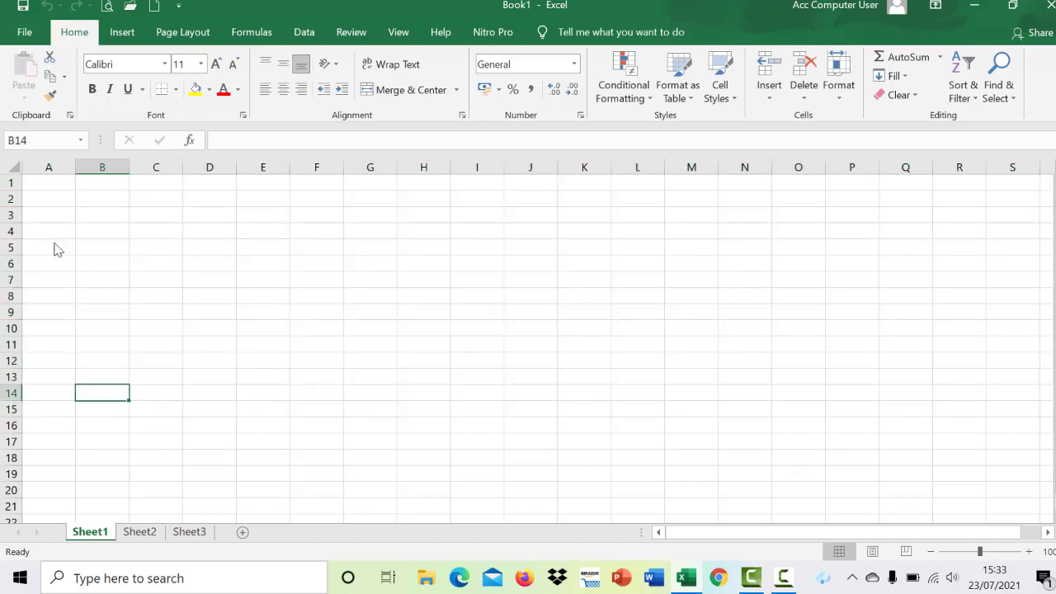
- View Sheet2 and Sheet3, and return to cell A1 on Sheet1
click(139, 532)
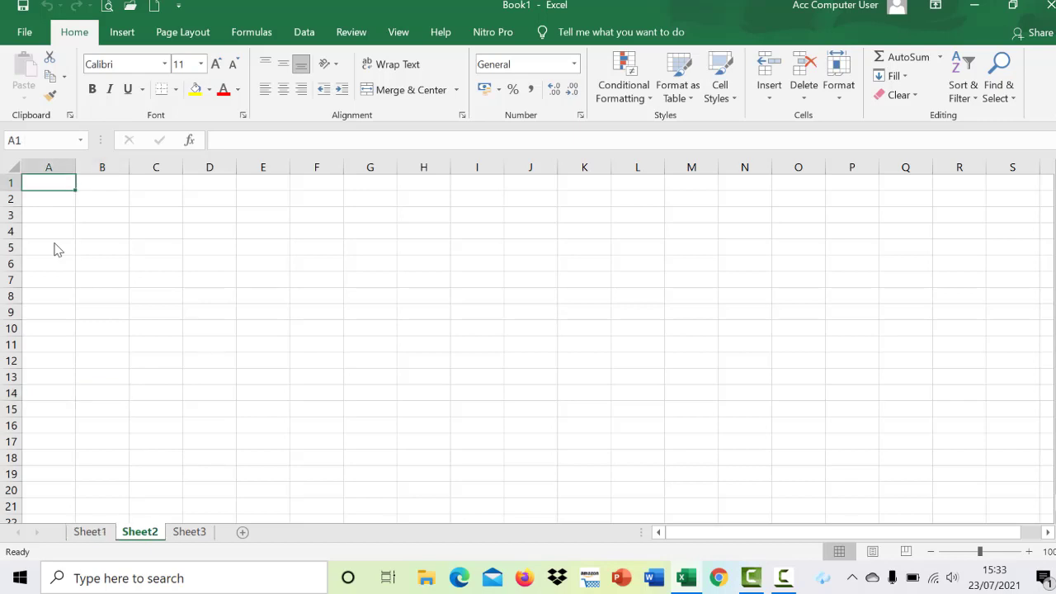
click(189, 531)
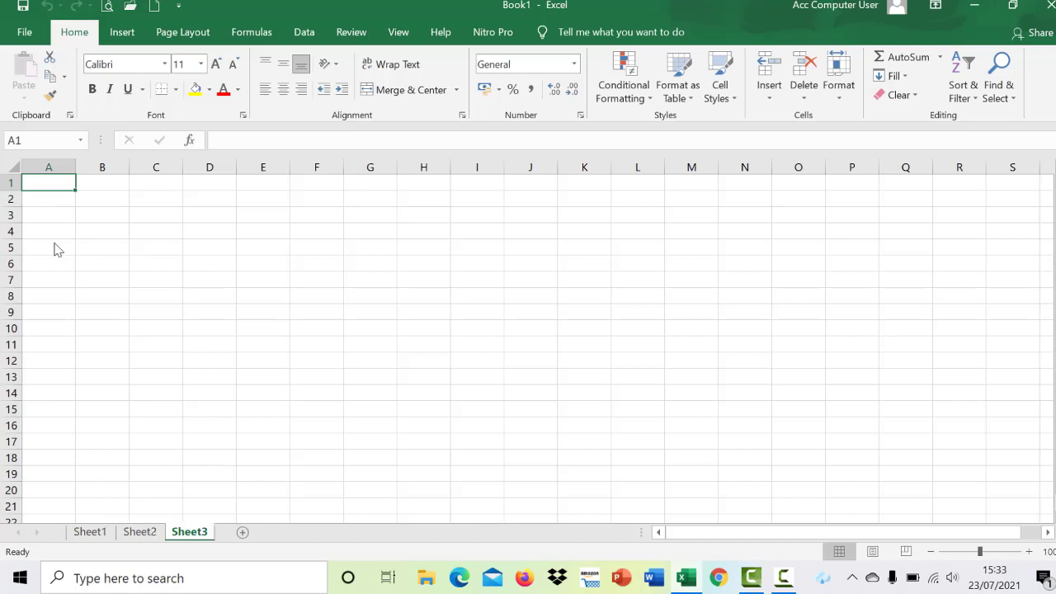
click(90, 531)
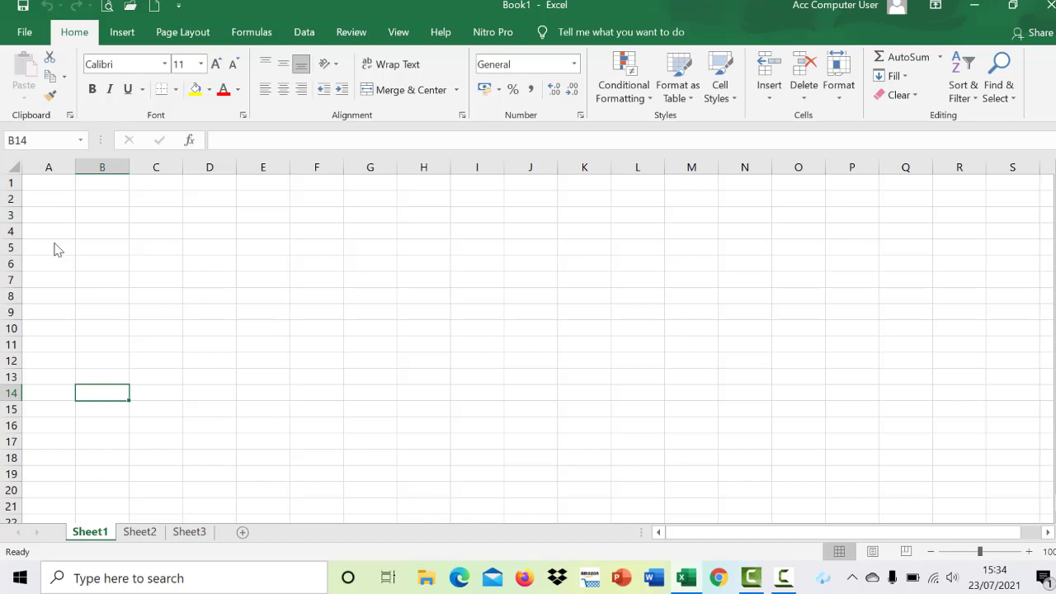
key(ctrl+Home)
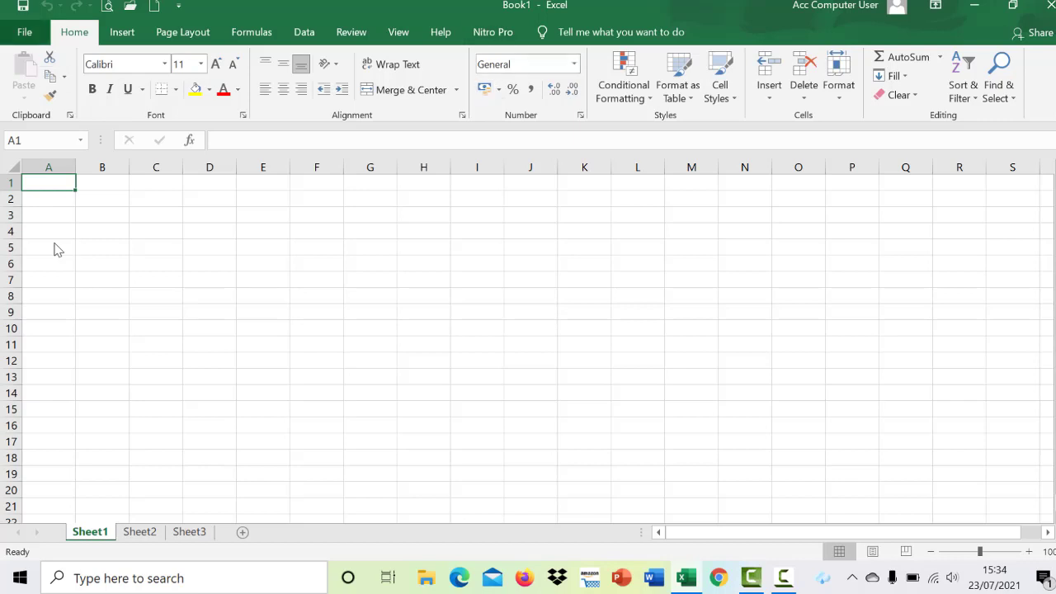
- Start saving the workbook under a new name and choose the ADM SD folder on New Volume (D:) as the location
key(alt+f)
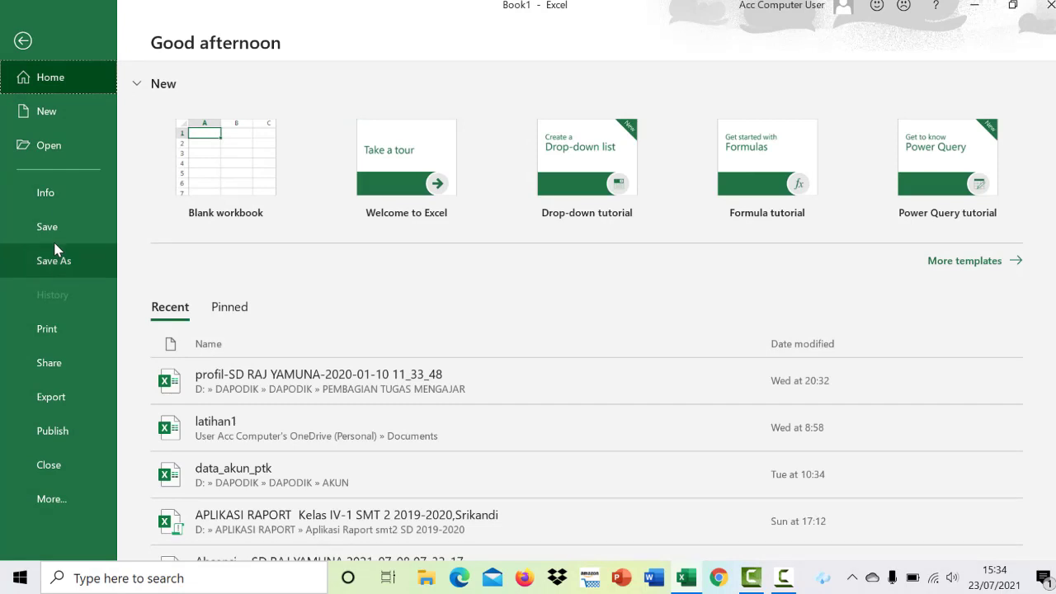
click(55, 249)
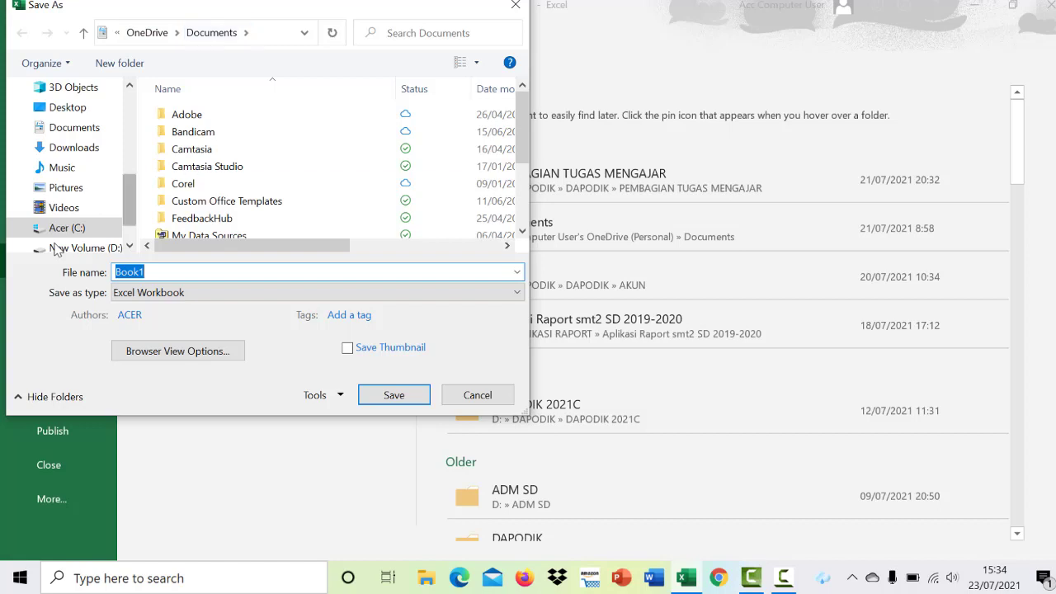
scroll(57, 250, down, 1)
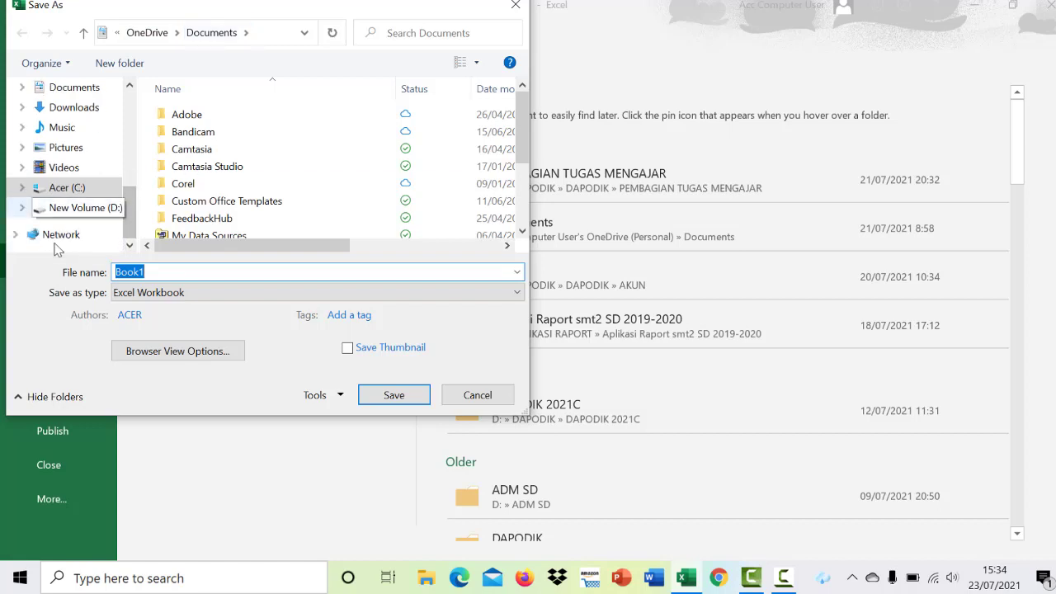
click(85, 208)
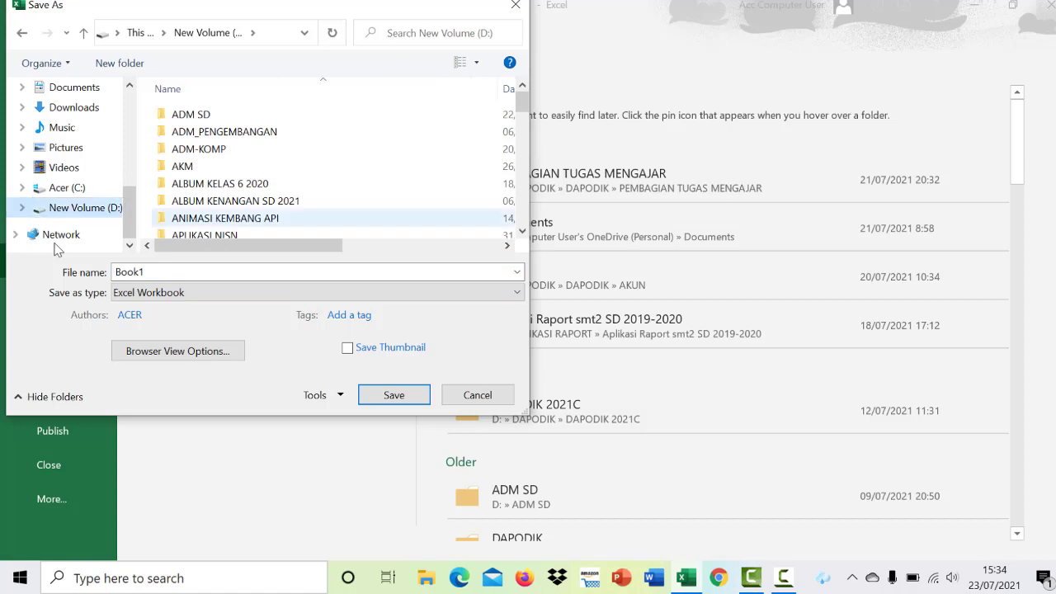
key(Up)
key(Up)
key(Up)
key(Up)
key(Up)
key(Up)
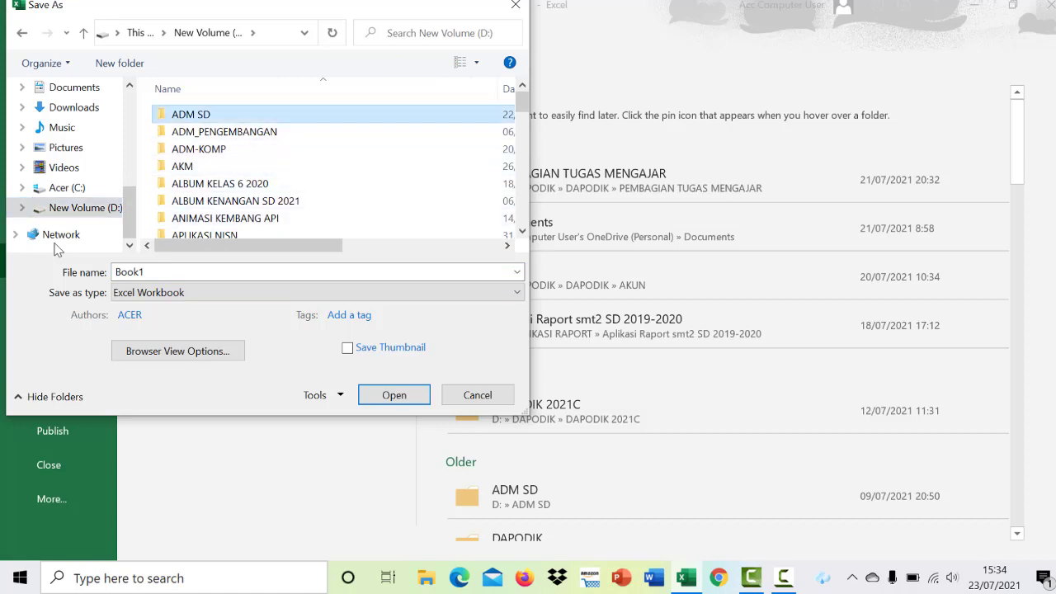
key(Return)
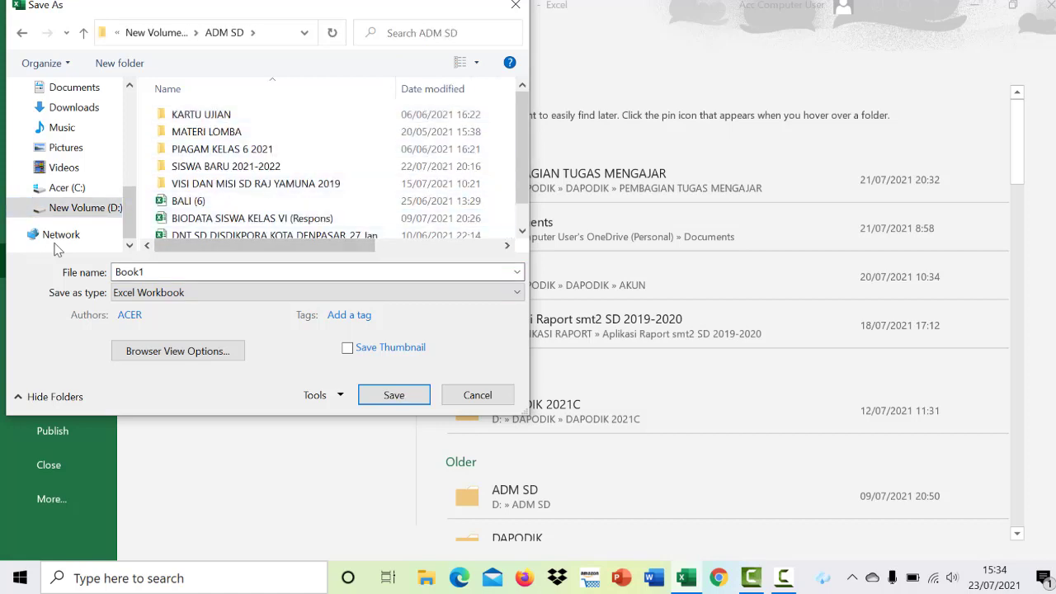
- Name the file latihan1 and save it as an Excel Workbook
key(Tab)
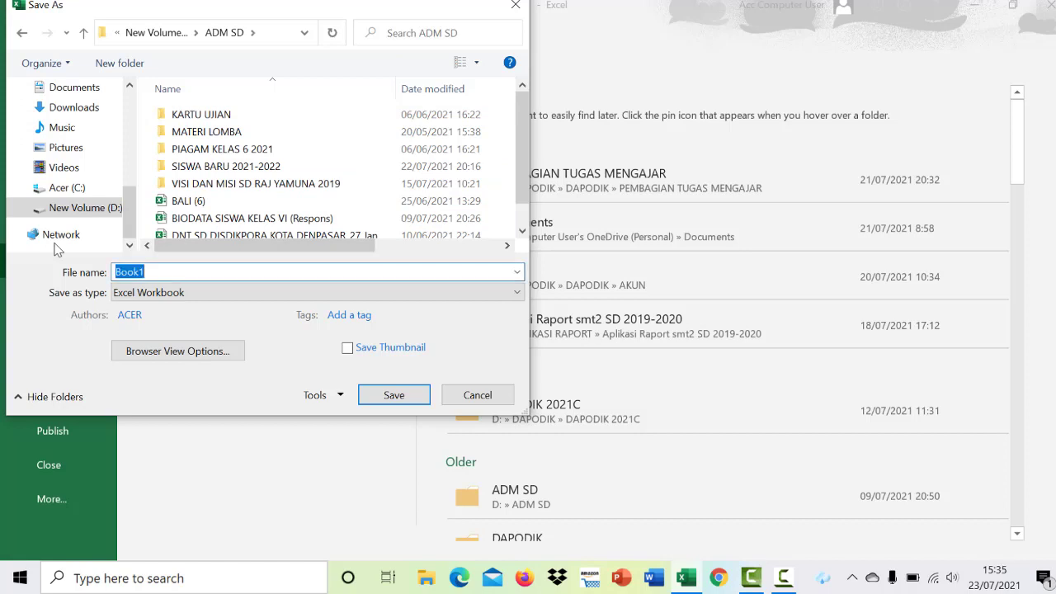
text(latihan)
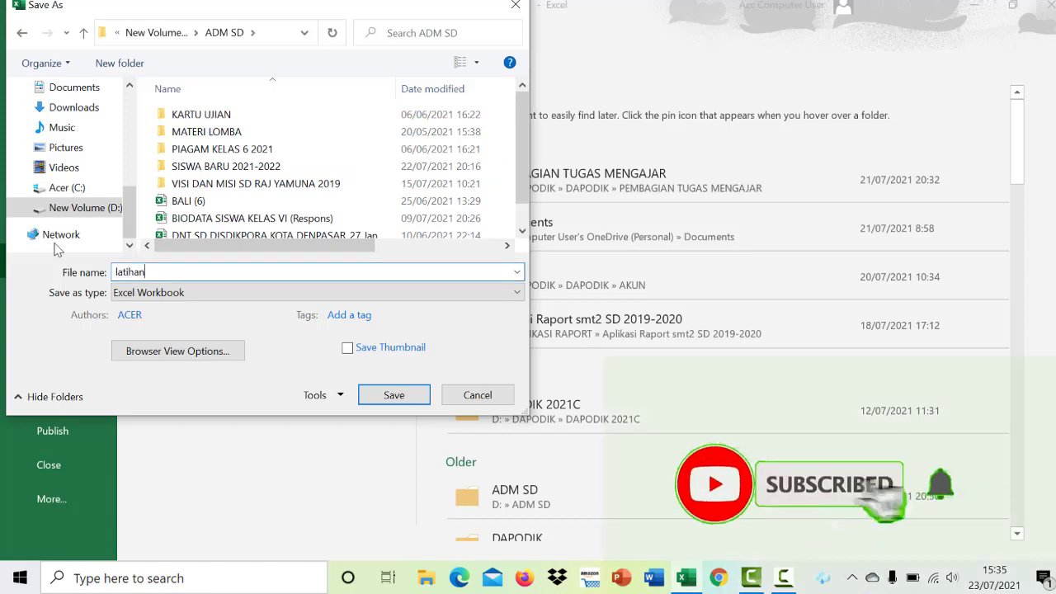
text(1)
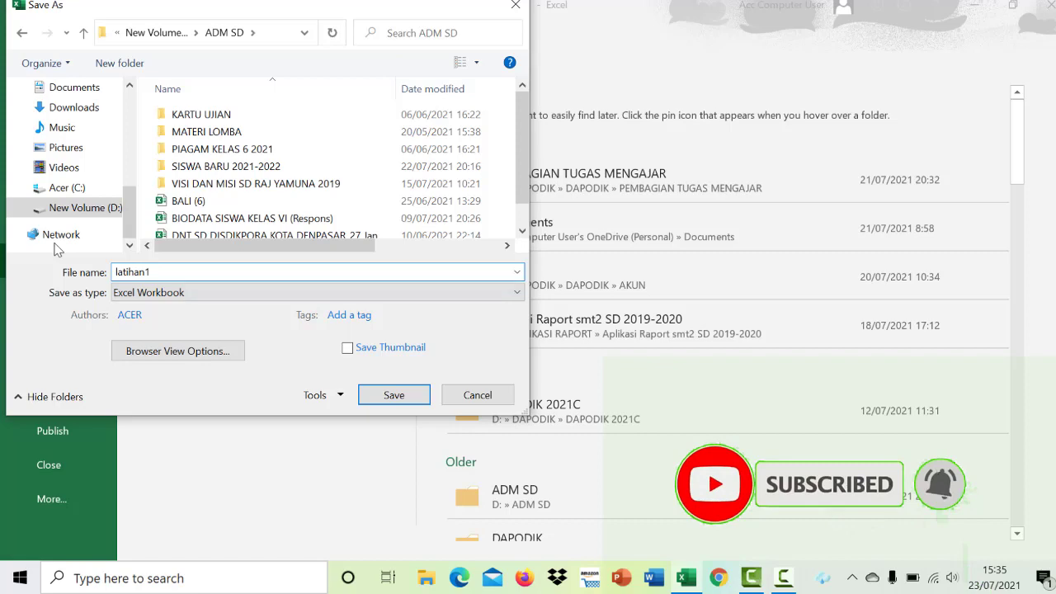
key(Return)
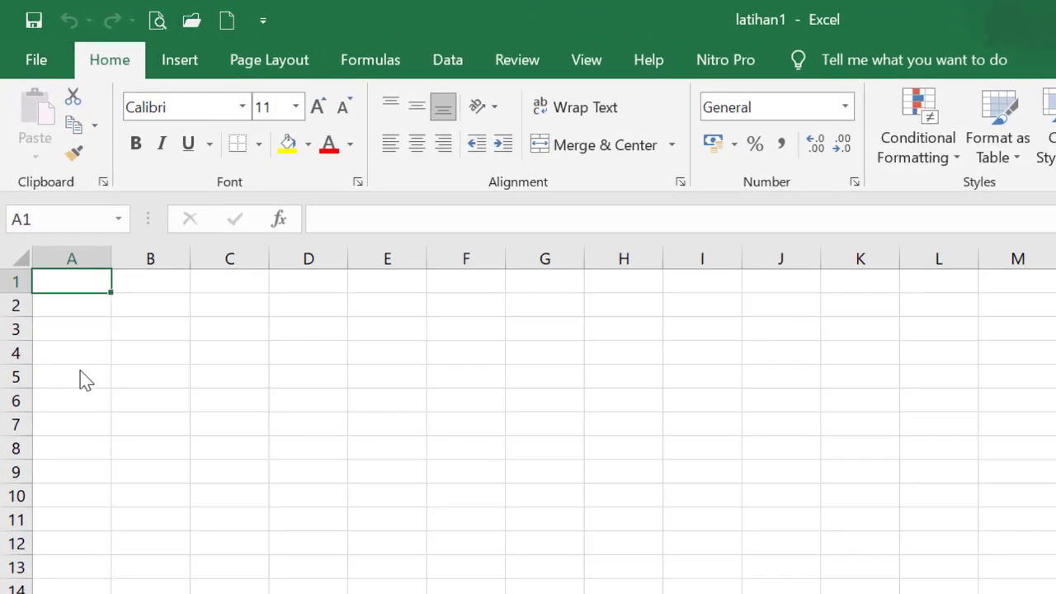
- View the file commands of the saved workbook and return to the worksheet
key(alt+f)
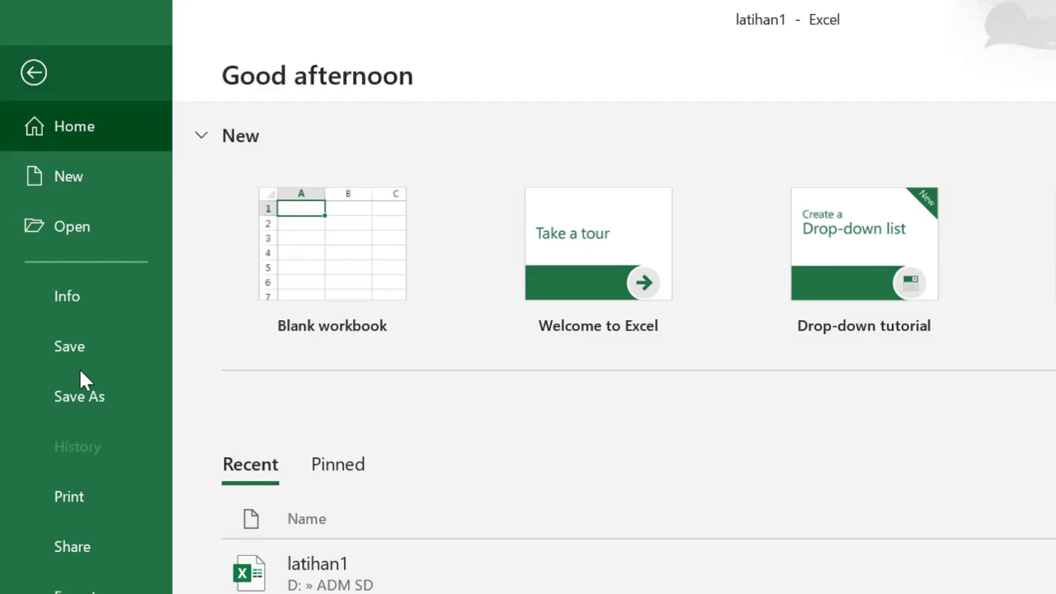
key(Escape)
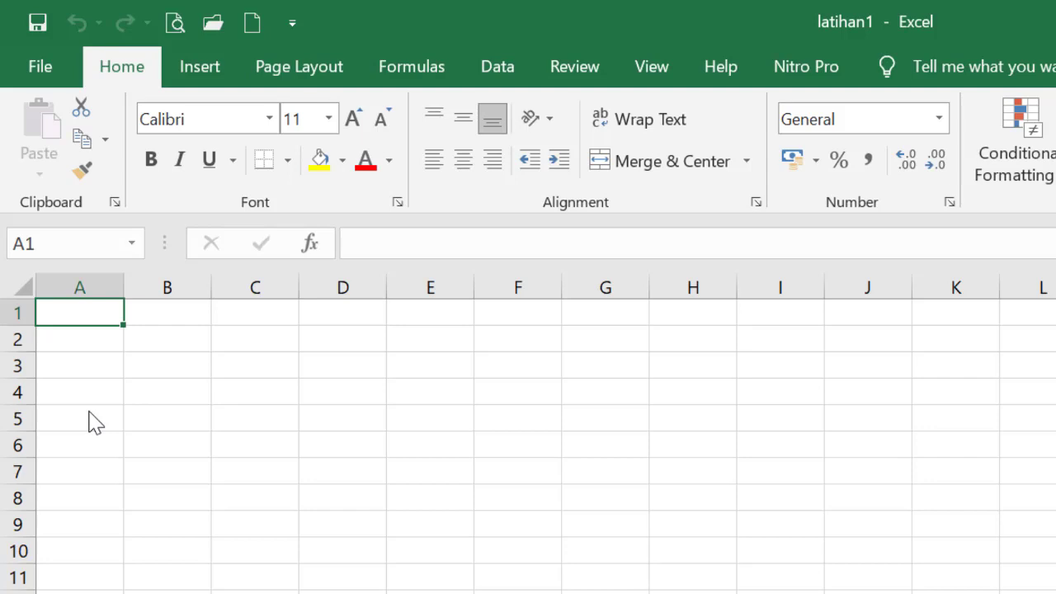
- Move the active cell around the area between C2 and F6 on Sheet1, finishing on cell B4
key(ctrl+End)
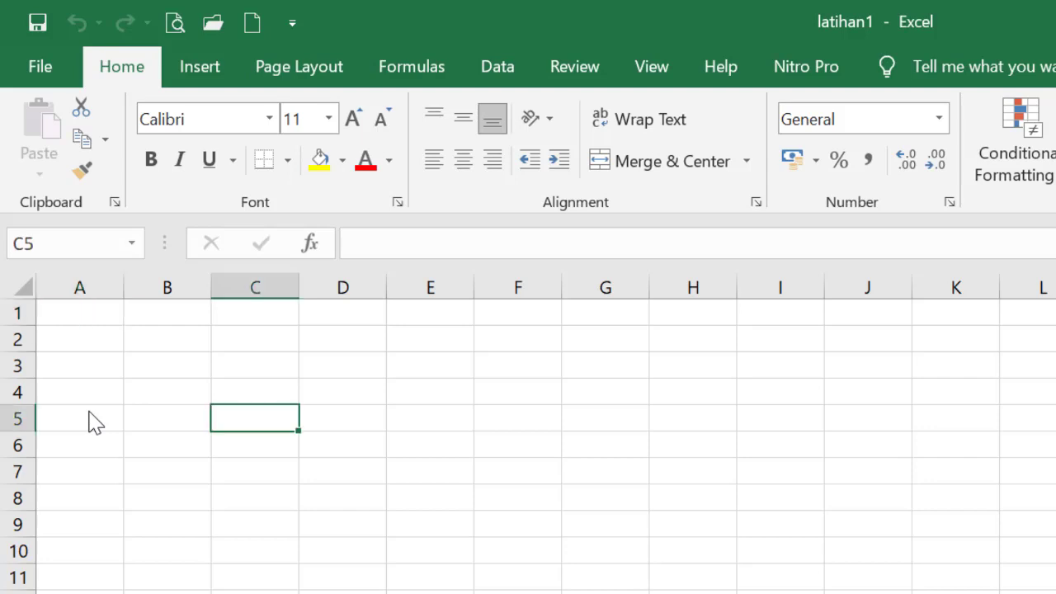
key(Right)
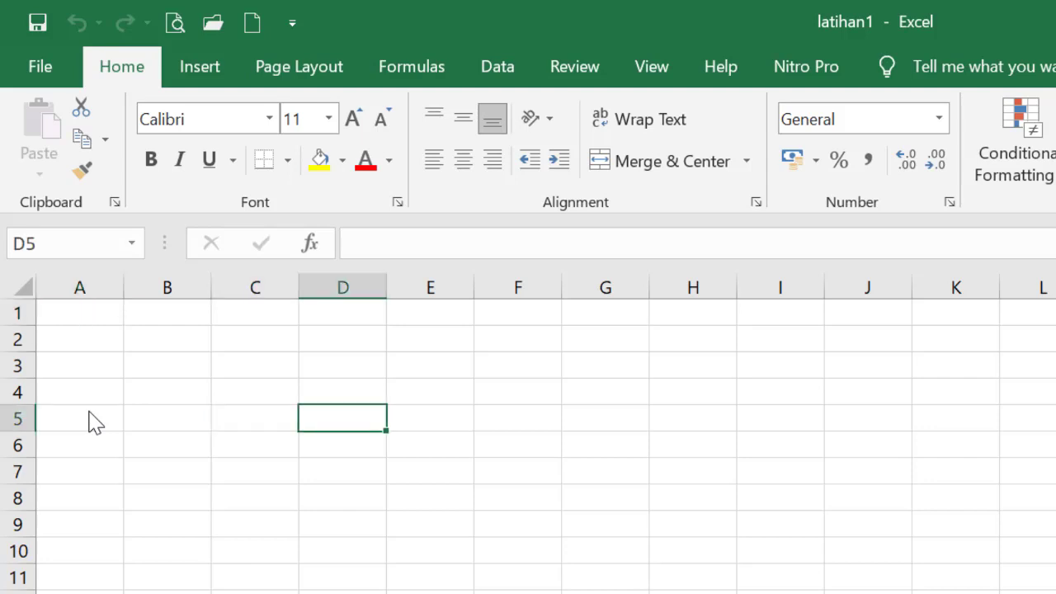
key(Down)
key(Left)
key(Up)
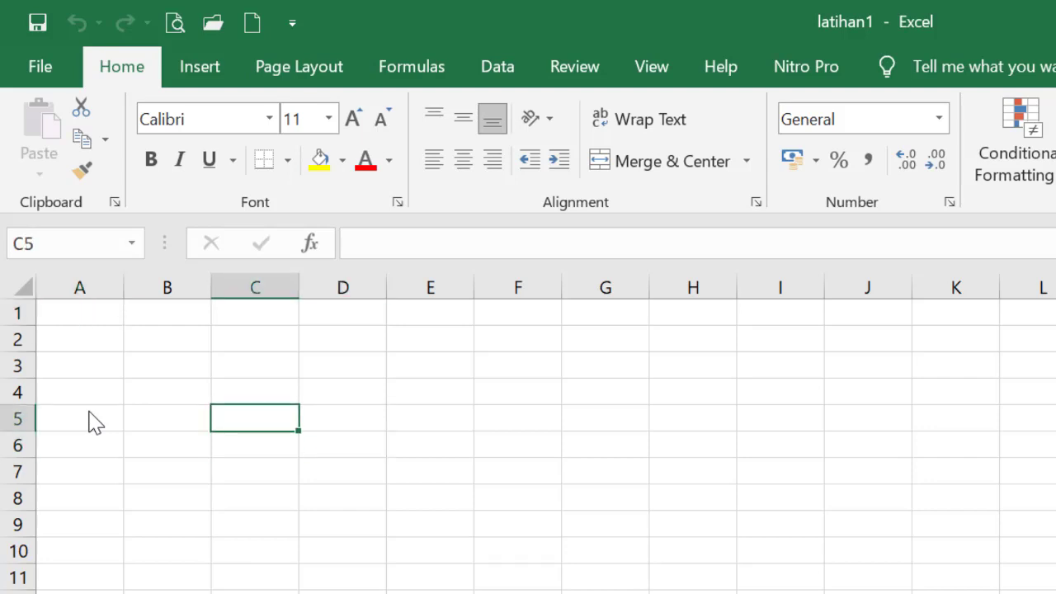
key(Up)
key(Right)
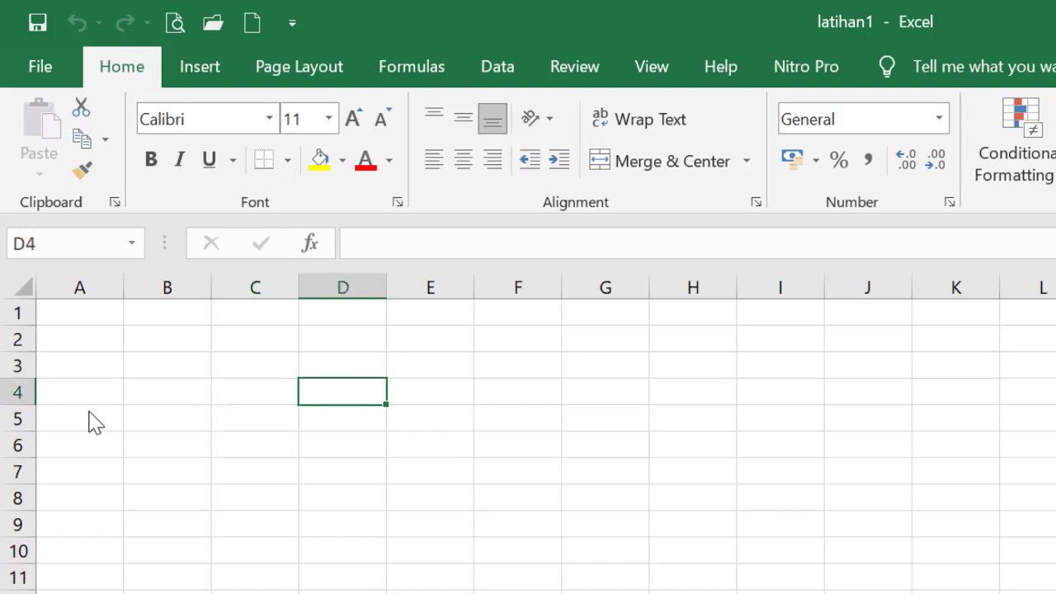
key(Down)
key(Down)
key(Left)
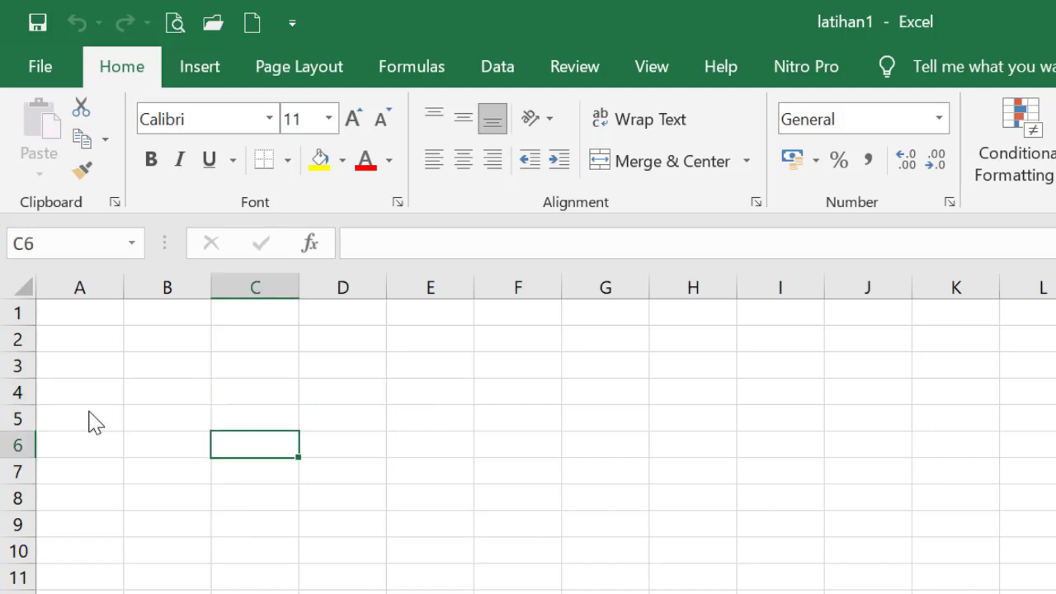
key(Up)
key(Up)
key(Up)
key(Up)
key(Right)
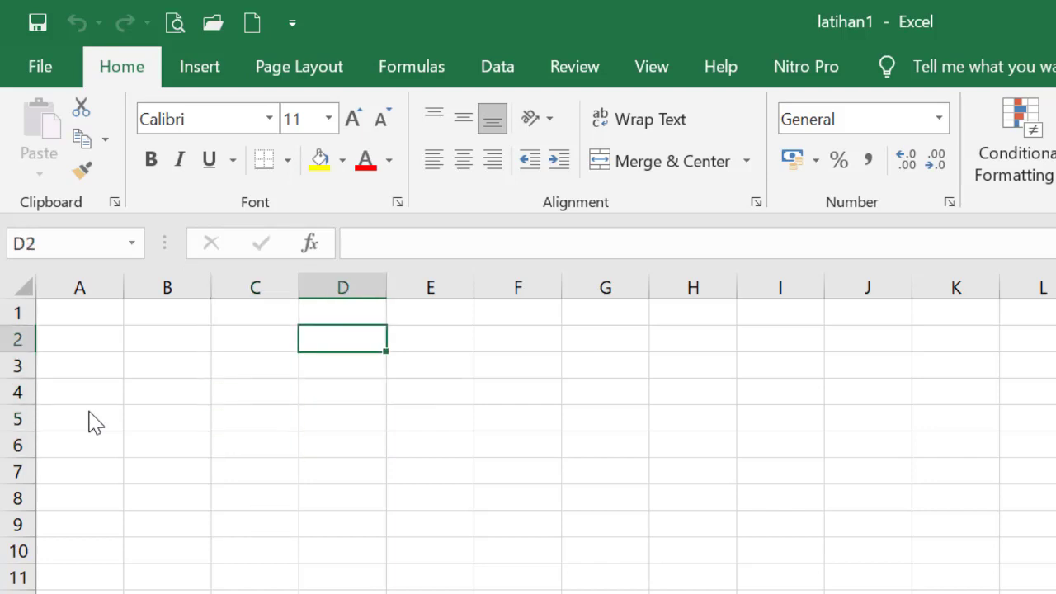
key(Right)
key(Right)
key(Down)
key(Down)
key(Down)
key(Down)
key(Left)
key(Left)
key(Left)
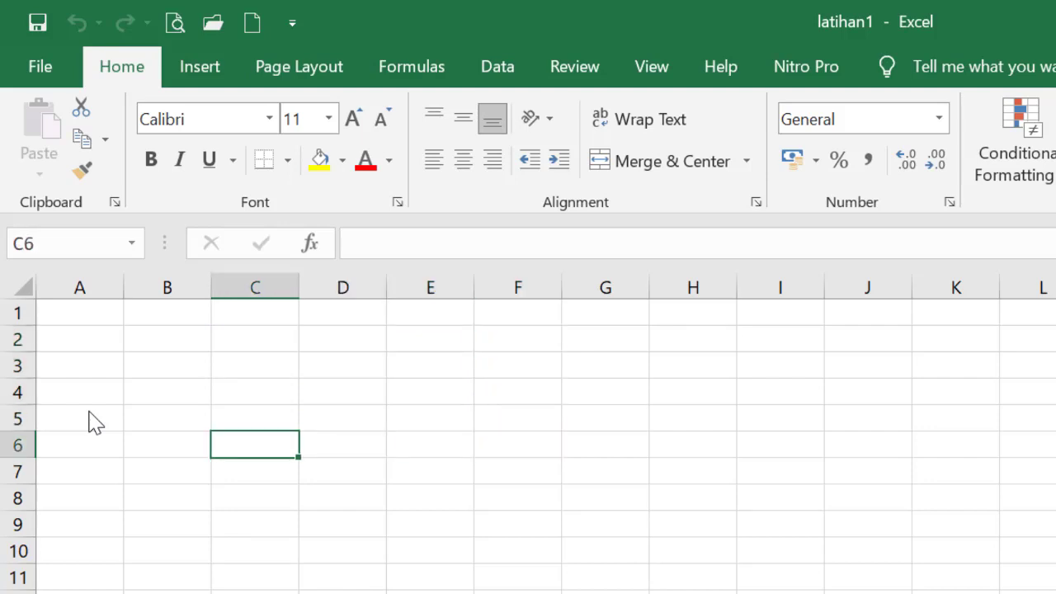
key(Up)
key(Up)
key(Left)
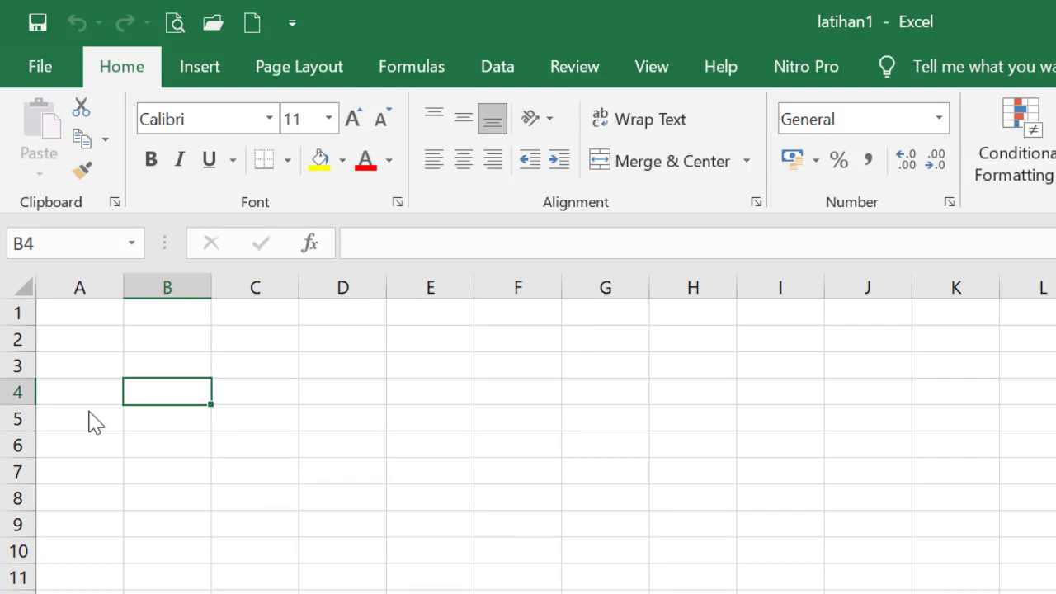
- Select the whole of column B on Sheet1
key(ctrl+space)
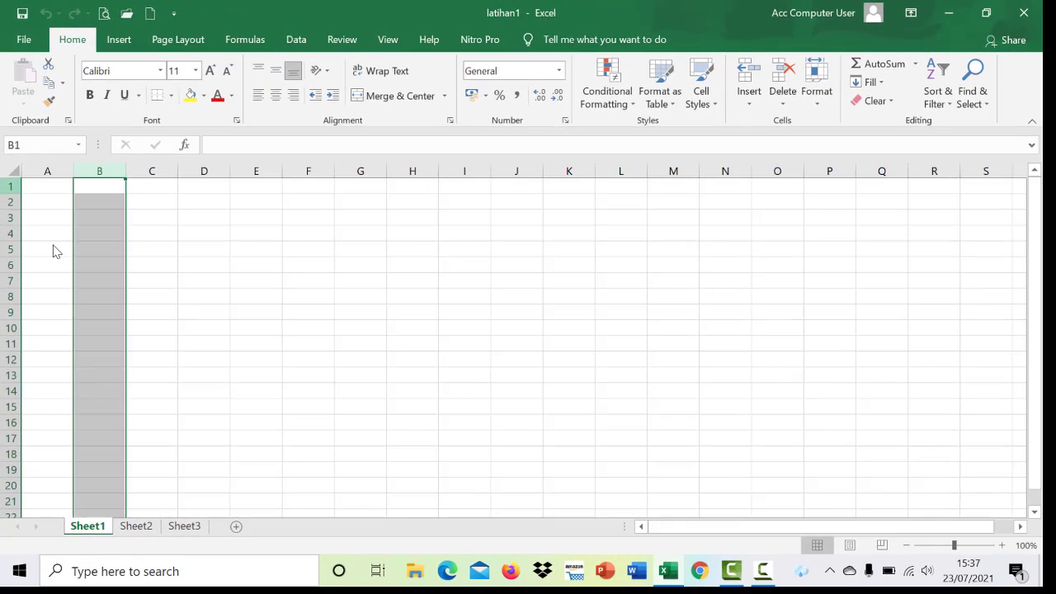
- Select the whole of row 1 on Sheet1, then extend the selection to rows 1 through 4
click(11, 187)
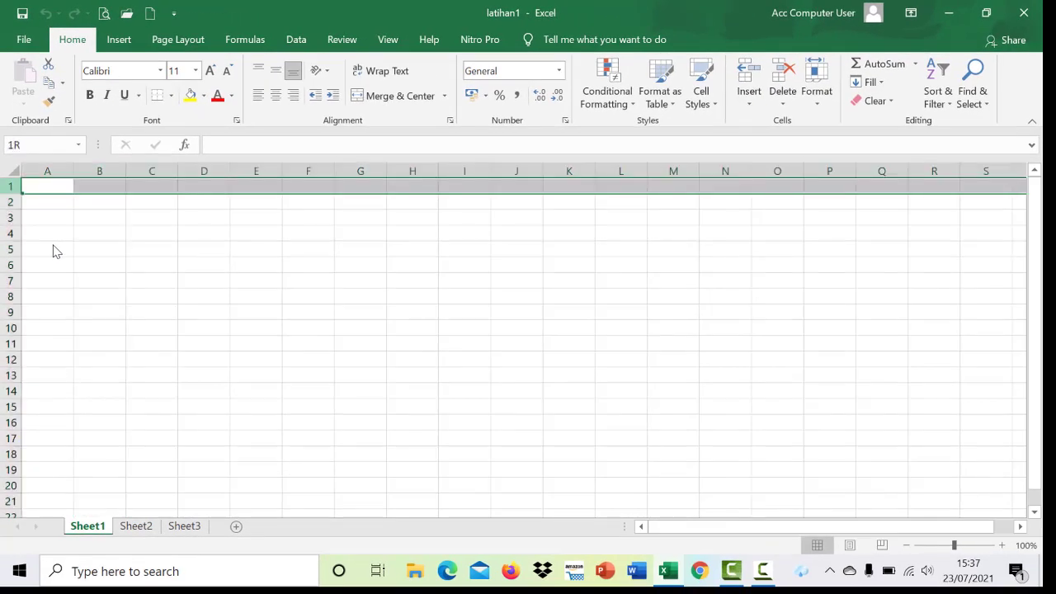
drag(53, 246, 52, 246)
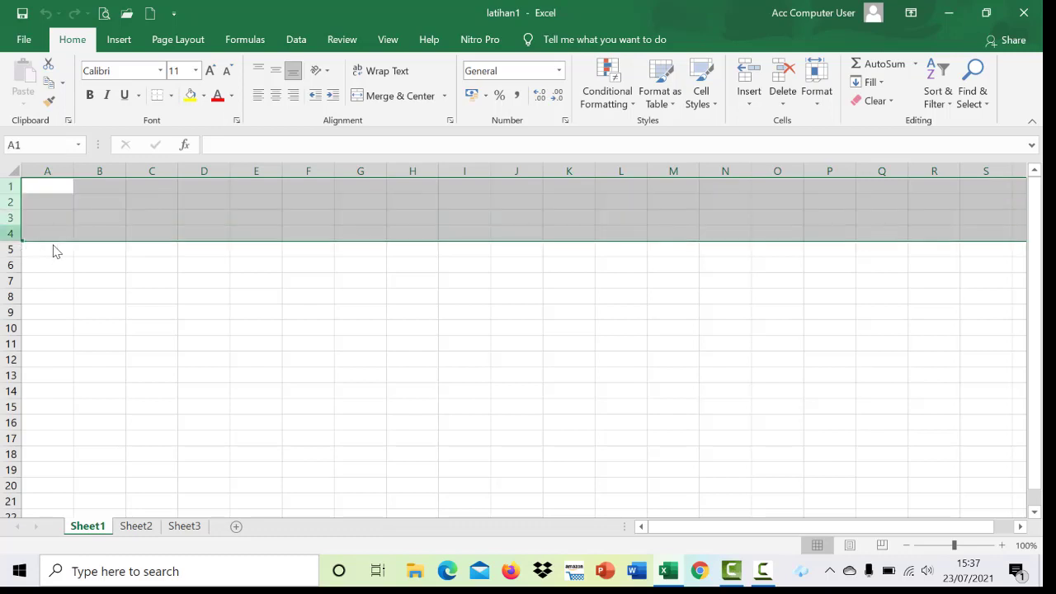
- Enter the text B4 in cell B4 to label it with its own address
key(Right)
key(Down)
key(Down)
key(Down)
key(Down)
key(Down)
key(Down)
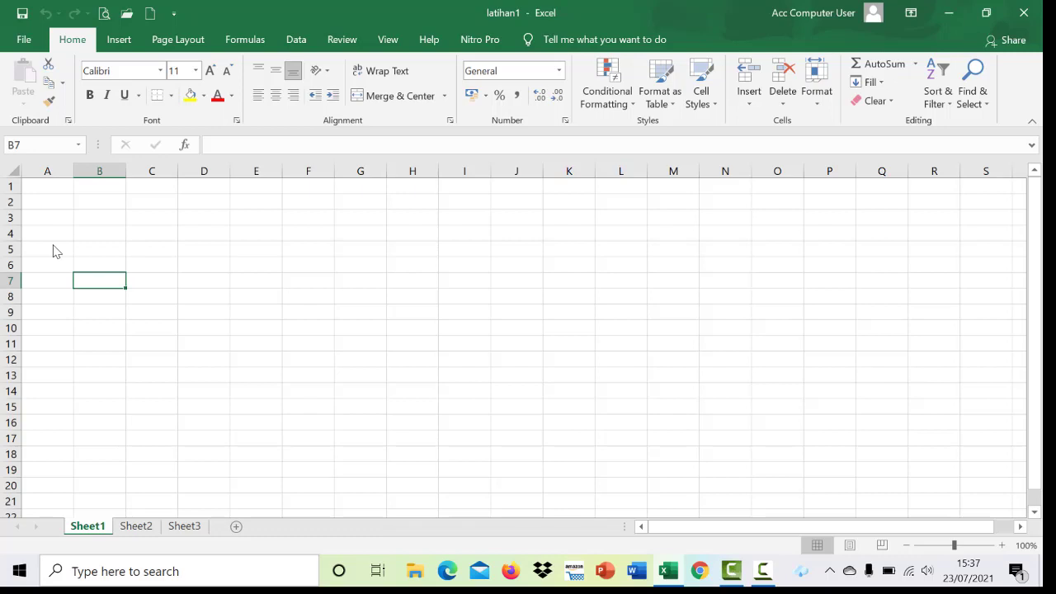
key(Up)
key(Up)
key(Up)
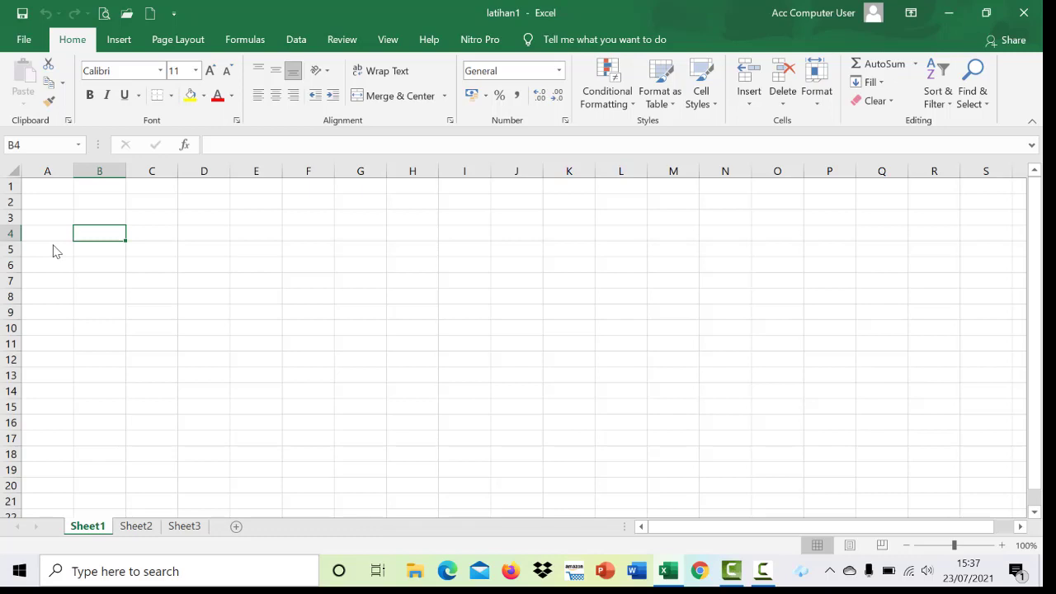
text(b)
key(BackSpace)
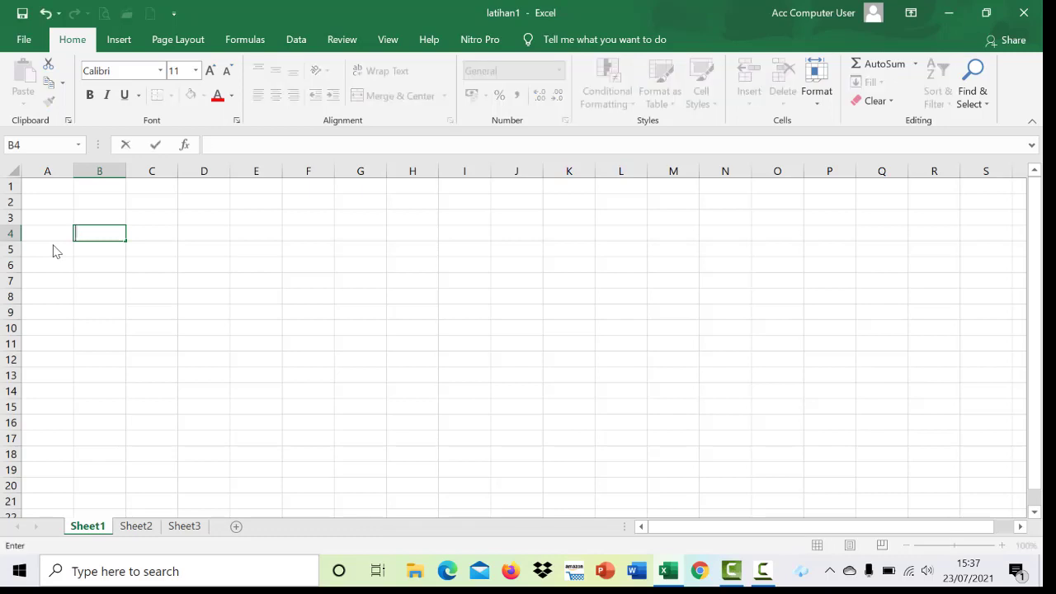
key(Caps_Lock)
text(B4)
key(Return)
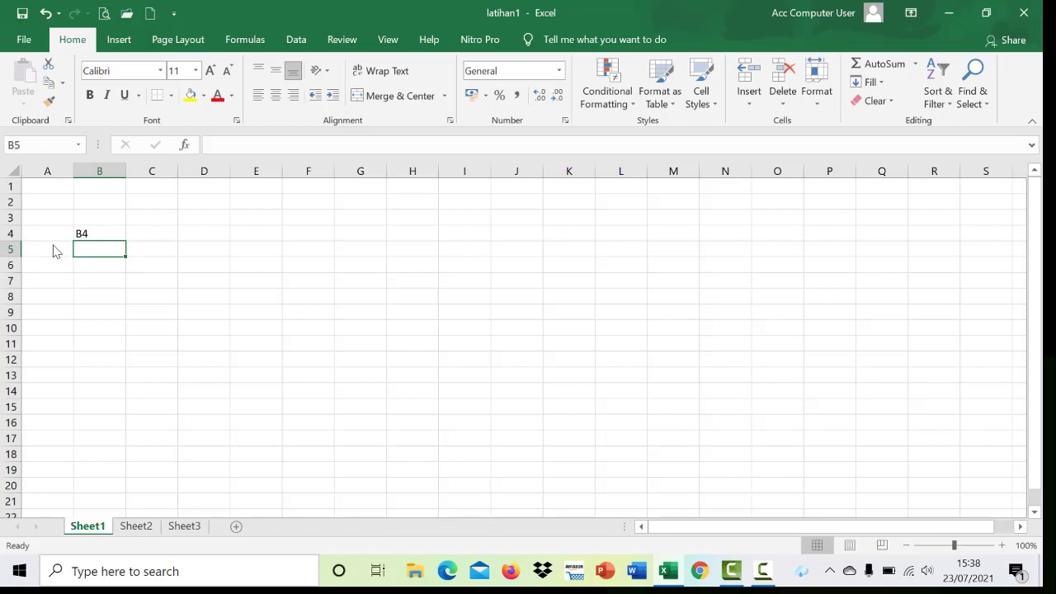
- Fill cell D4 with yellow, two columns to the right of the B4 label
key(Up)
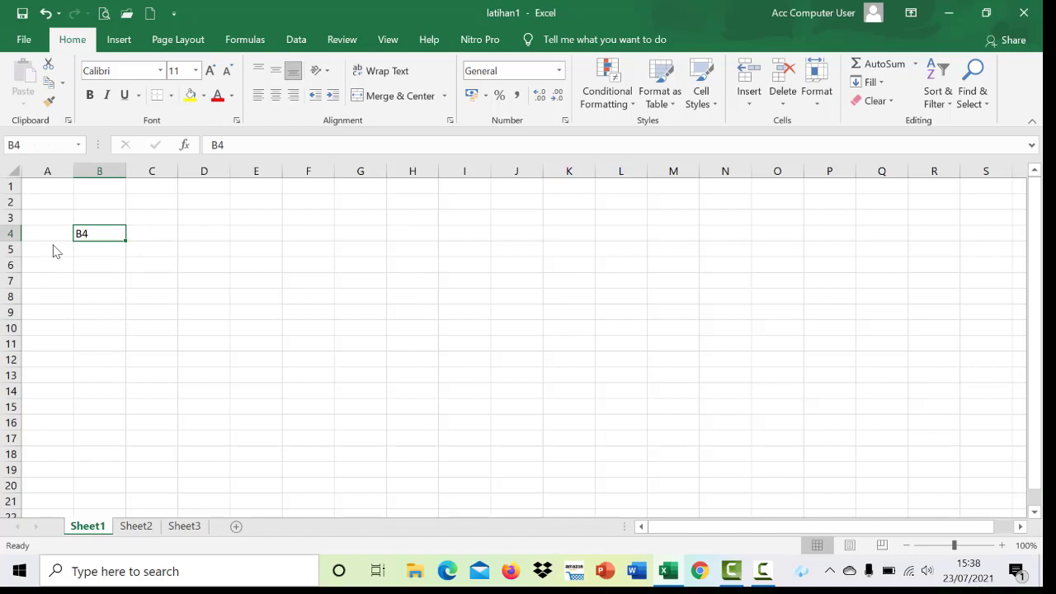
key(Right)
key(Right)
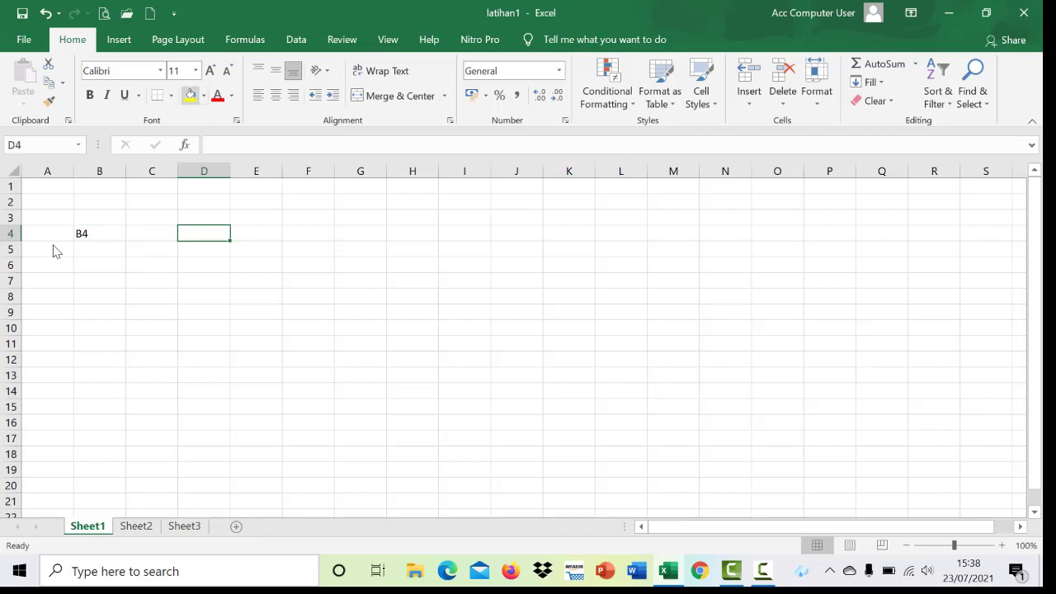
click(190, 96)
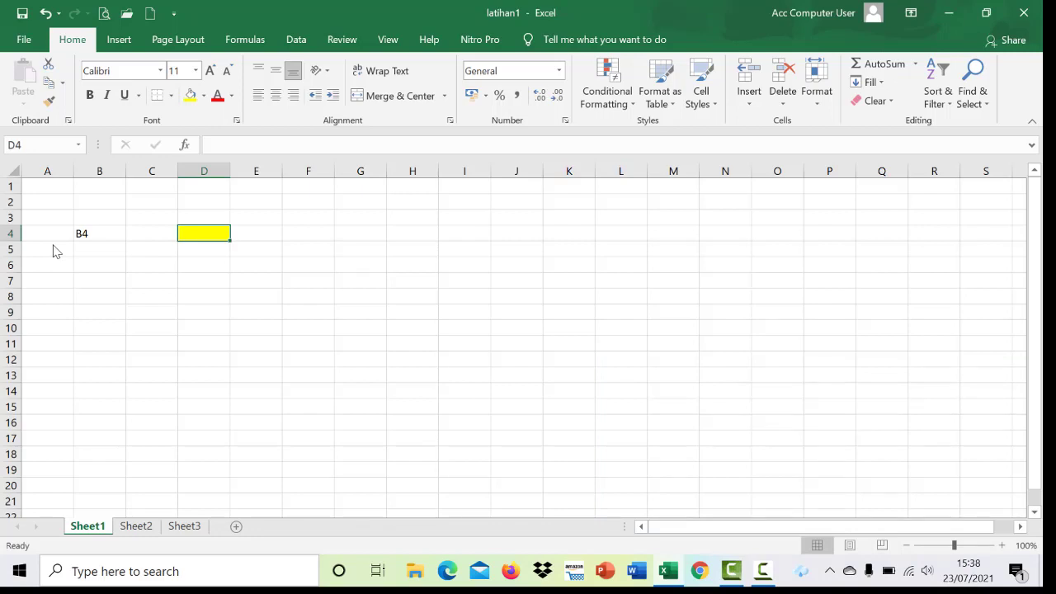
- Enter the text F8 in cell F8 to label it with its own address
key(Down)
key(Down)
key(Down)
key(Down)
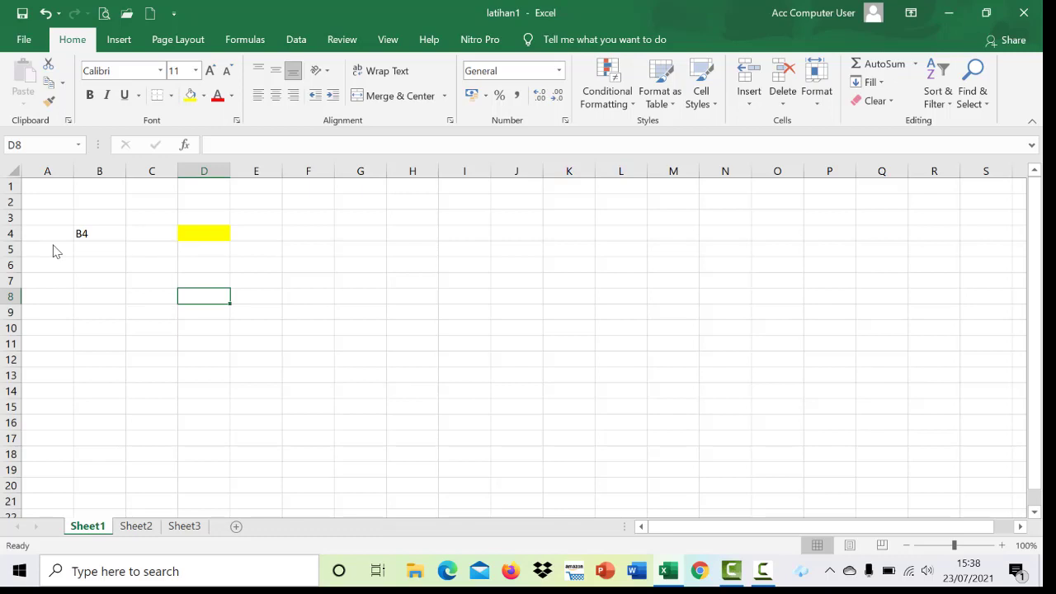
key(Right)
key(Right)
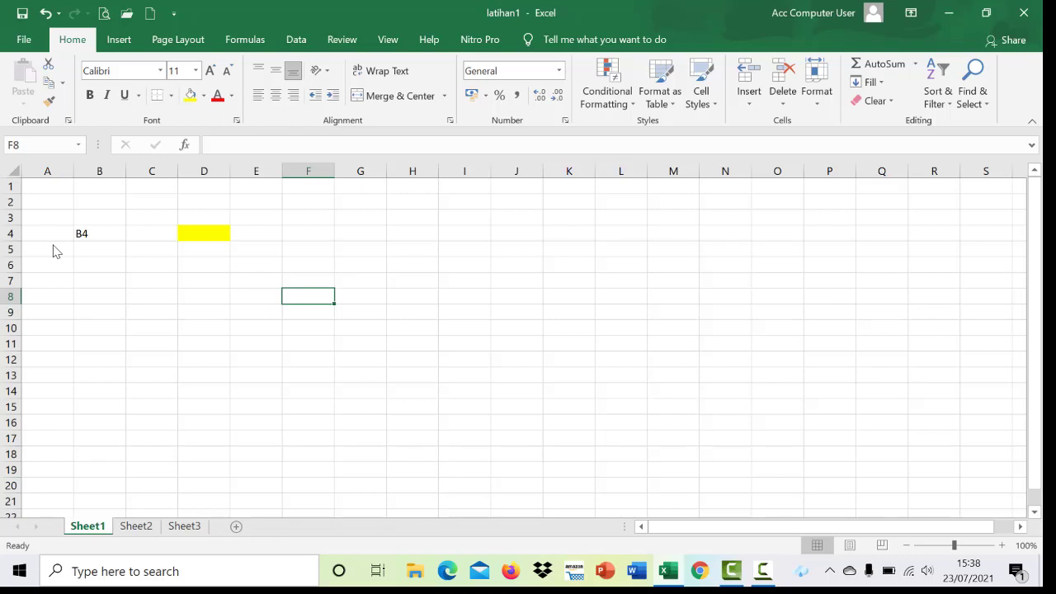
text(F)
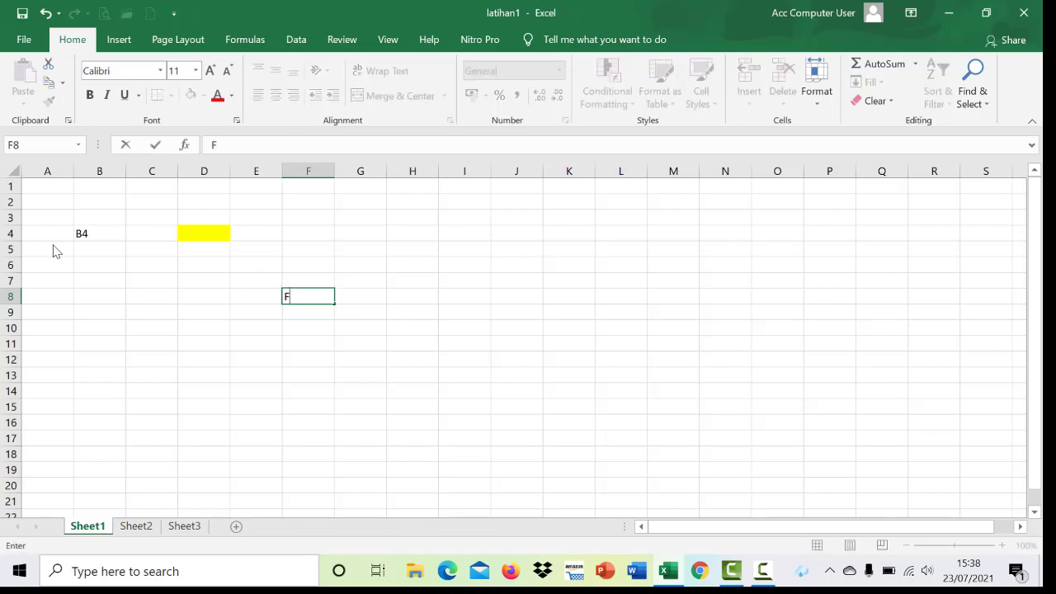
text(8)
key(Return)
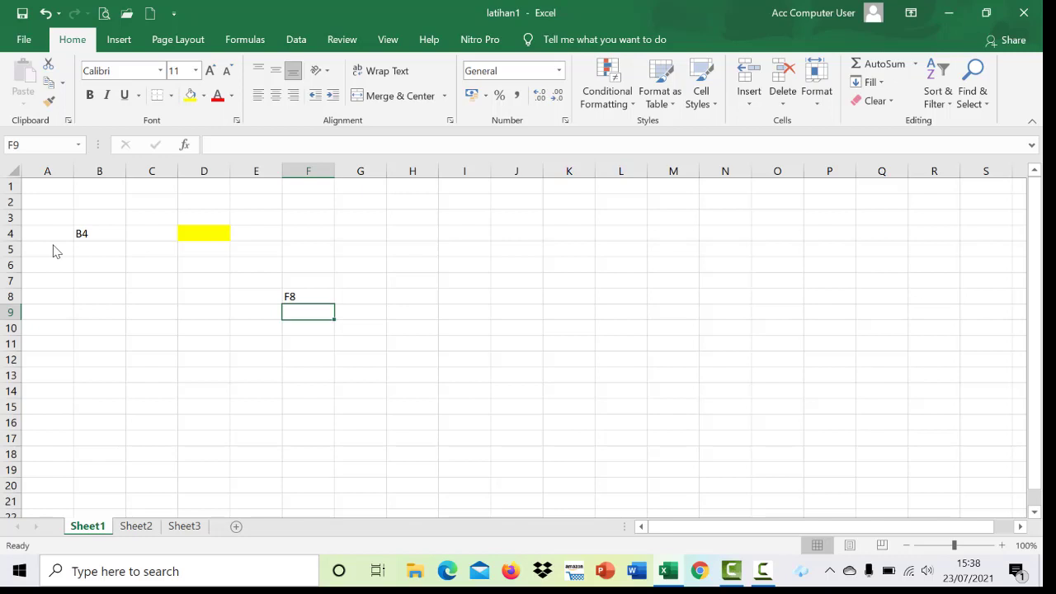
key(Up)
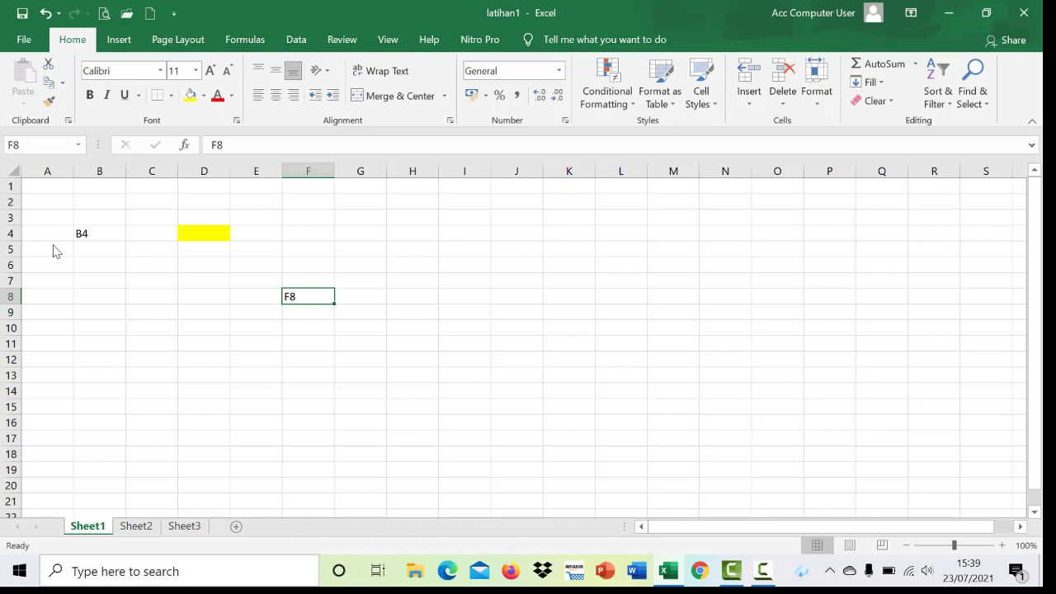
key(Down)
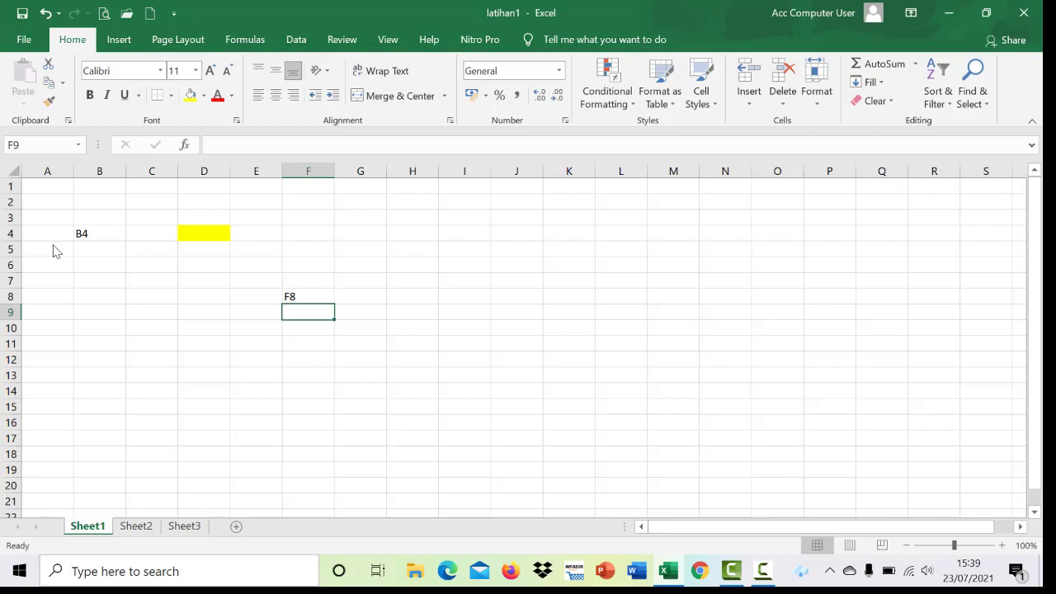
- Fill the cell range G4 to J9 with yellow
mouse_move(359, 233)
mouse_down()
mouse_move(360, 313)
mouse_move(465, 328)
mouse_up()
click(517, 329)
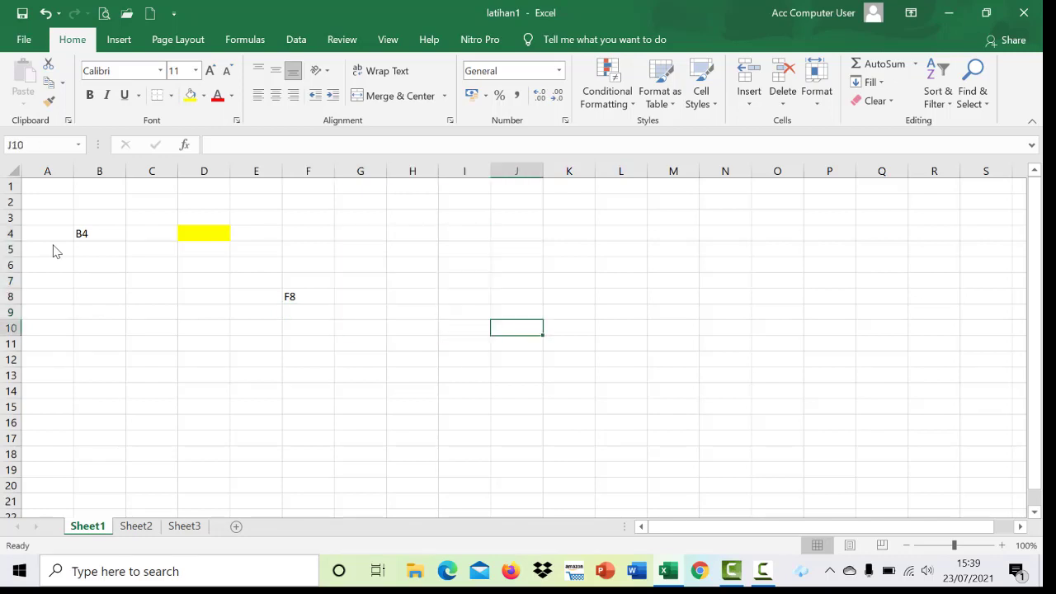
mouse_move(359, 234)
mouse_down()
mouse_move(516, 296)
mouse_move(517, 312)
mouse_up()
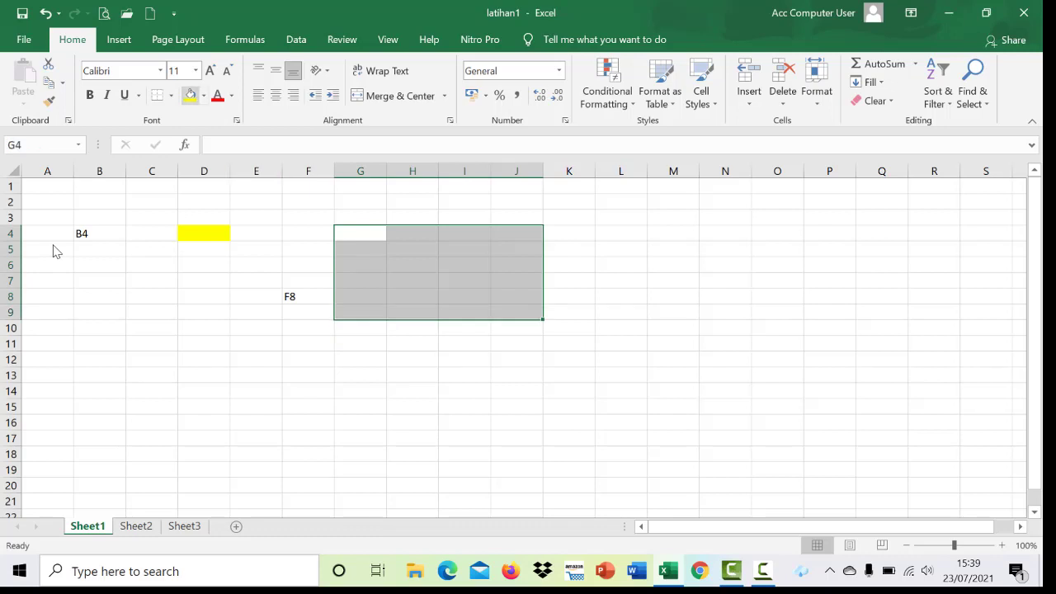
click(190, 95)
click(412, 374)
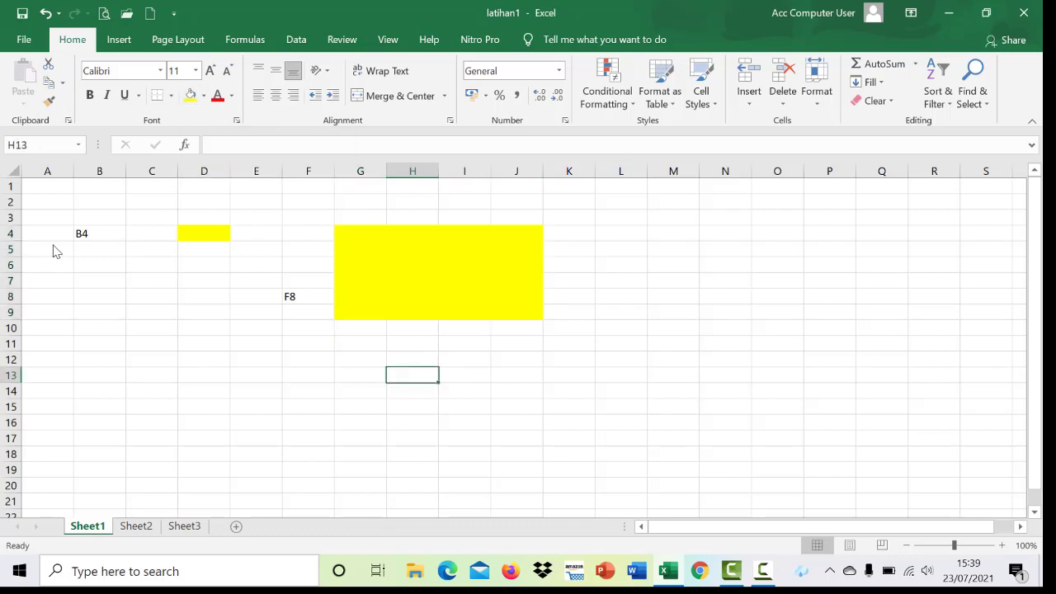
- Label the first and last cells of the large yellow range with their addresses, G4 and J9
mouse_move(360, 234)
mouse_down()
mouse_move(413, 297)
mouse_move(516, 312)
mouse_up()
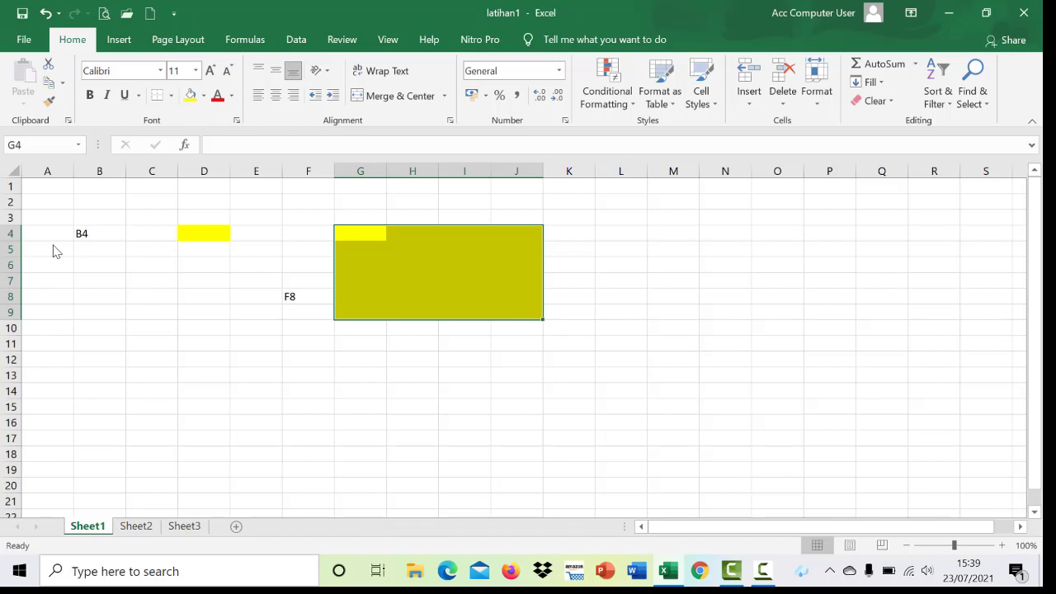
key(shift+BackSpace)
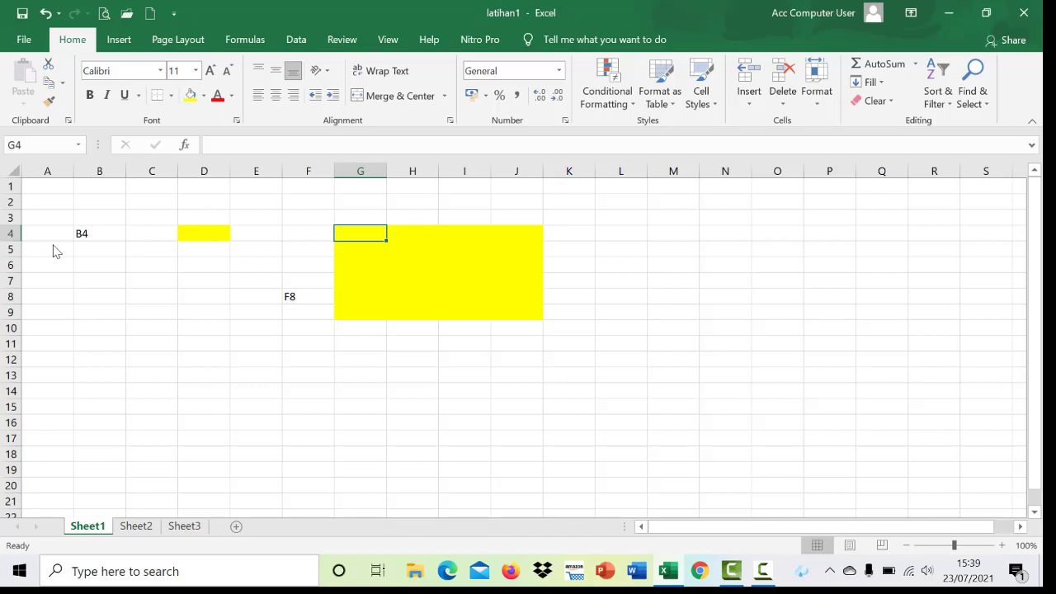
text(G4)
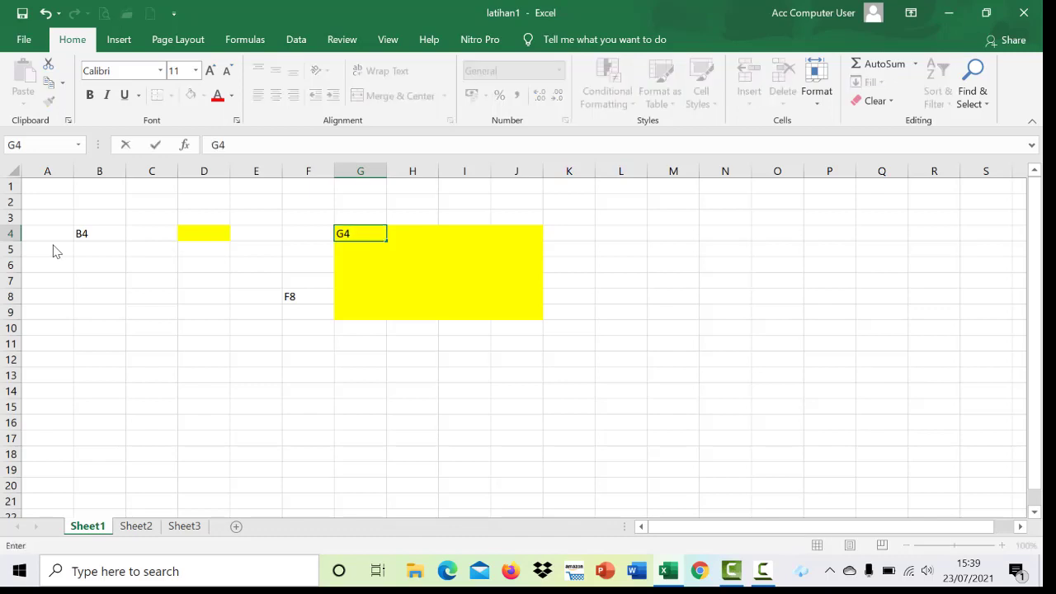
key(Return)
key(ctrl+End)
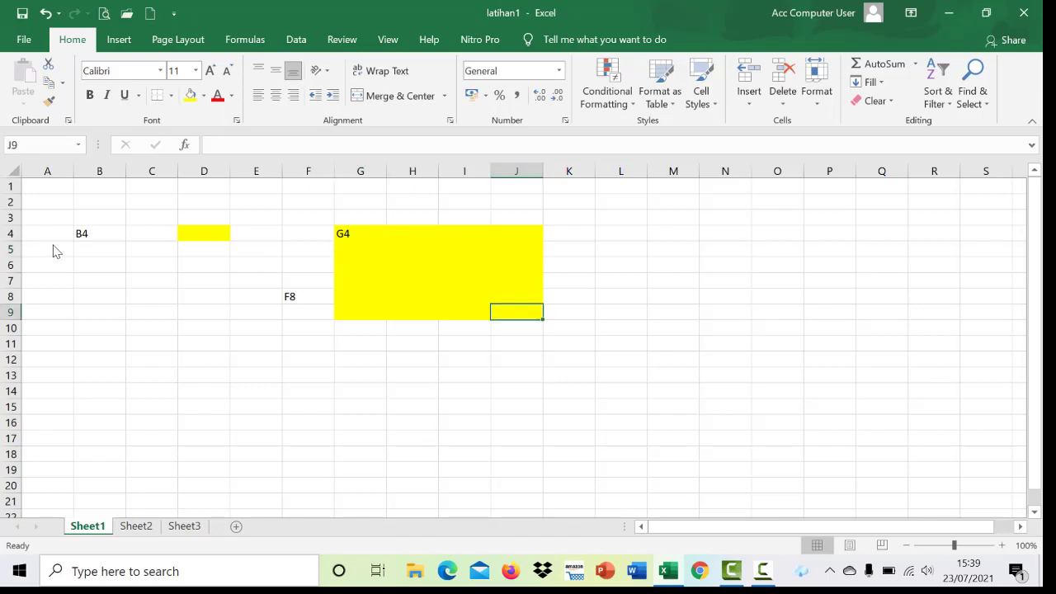
text(J9)
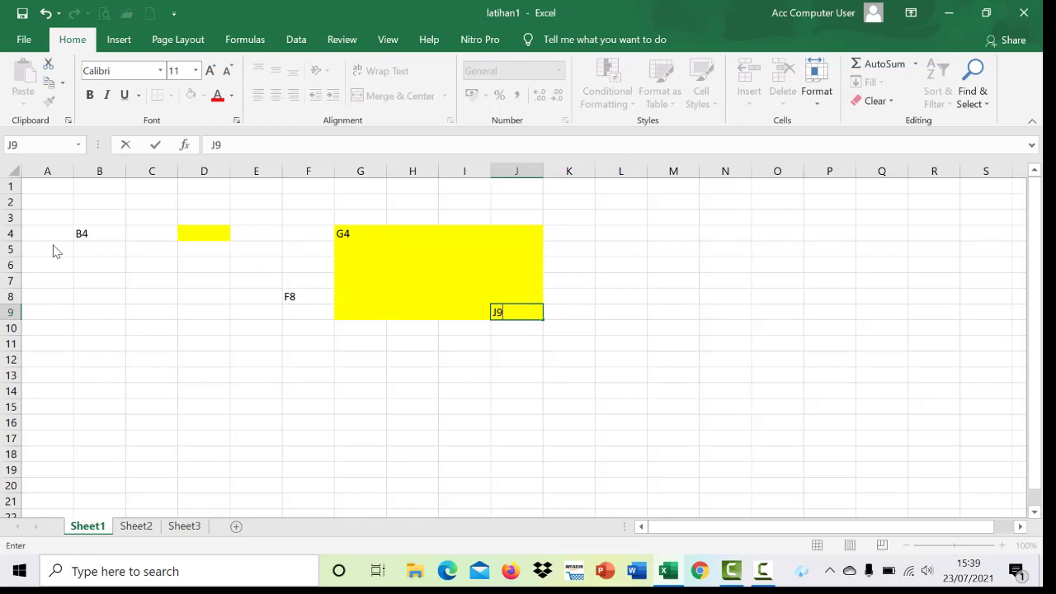
key(Return)
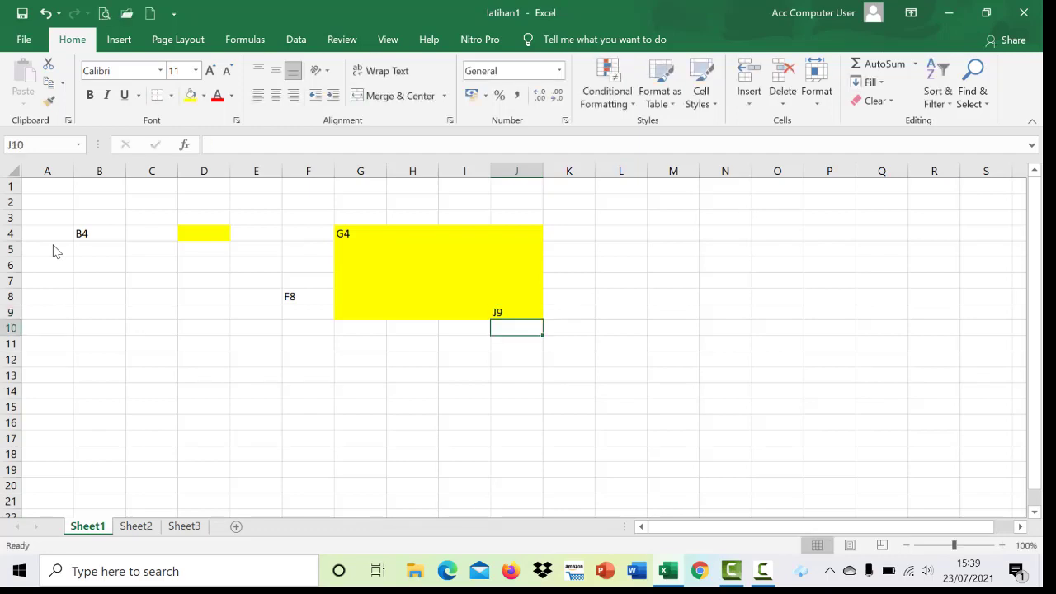
- Enter the range address G4:J9 in cell G11 and select the yellow range it refers to
key(Down)
key(Left)
key(Left)
key(Left)
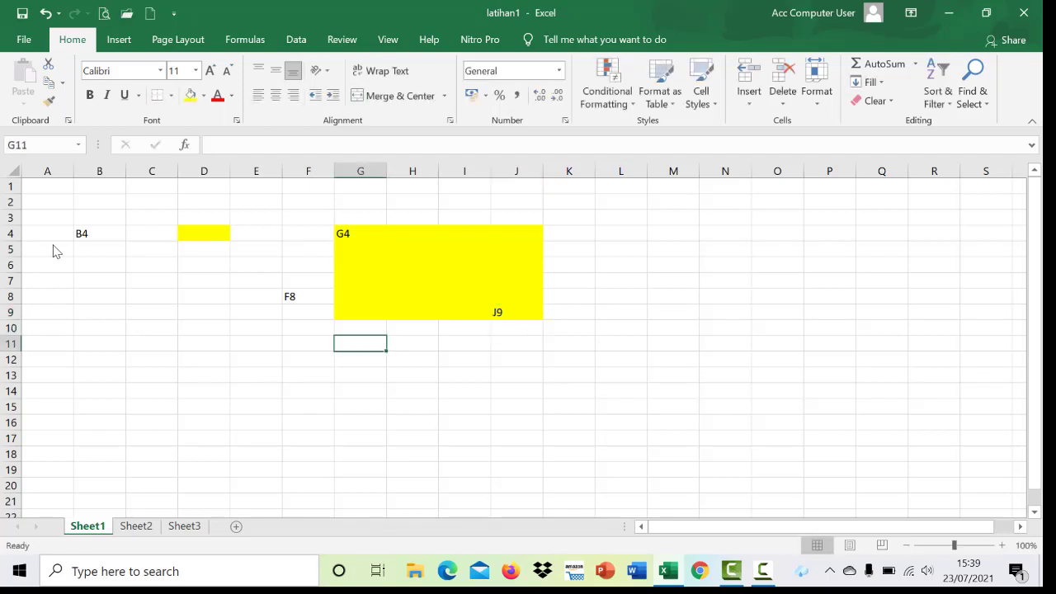
text(G)
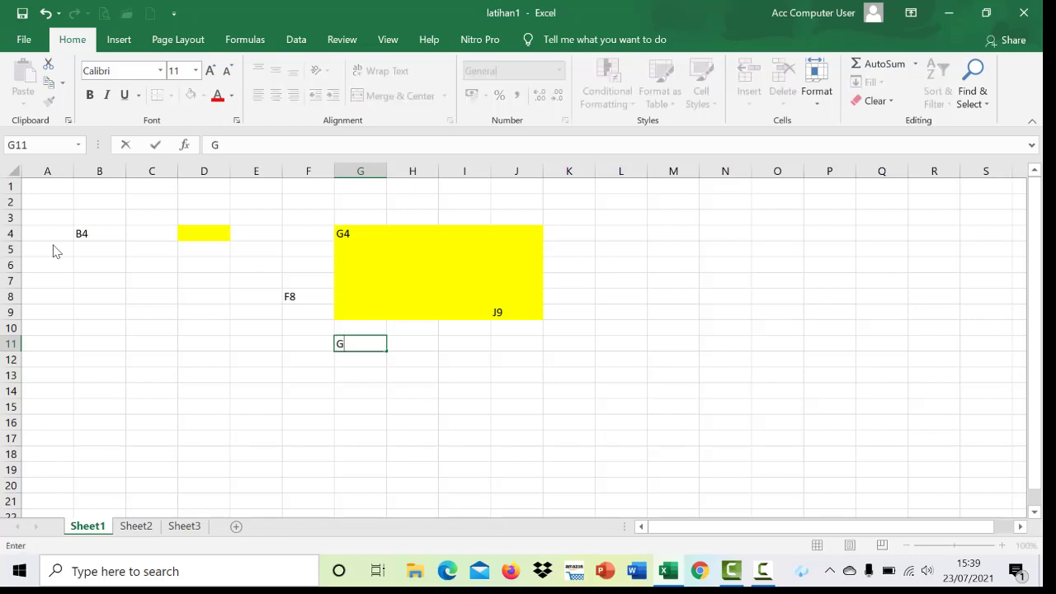
text(4:J9)
key(Return)
drag(360, 233, 517, 313)
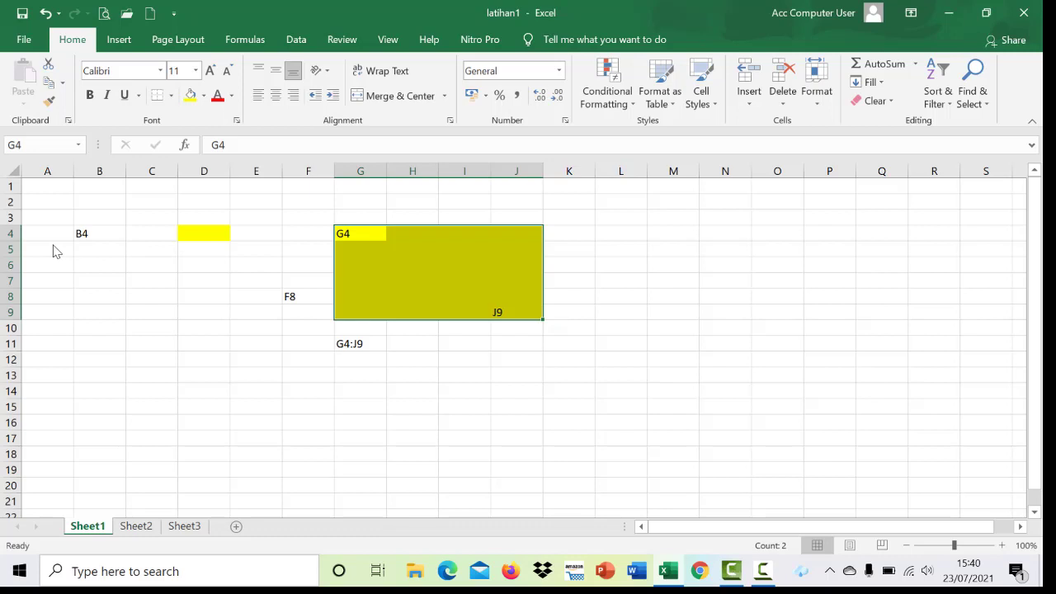
- Fill the cell range C8 to C17 with the standard red color
drag(152, 296, 152, 439)
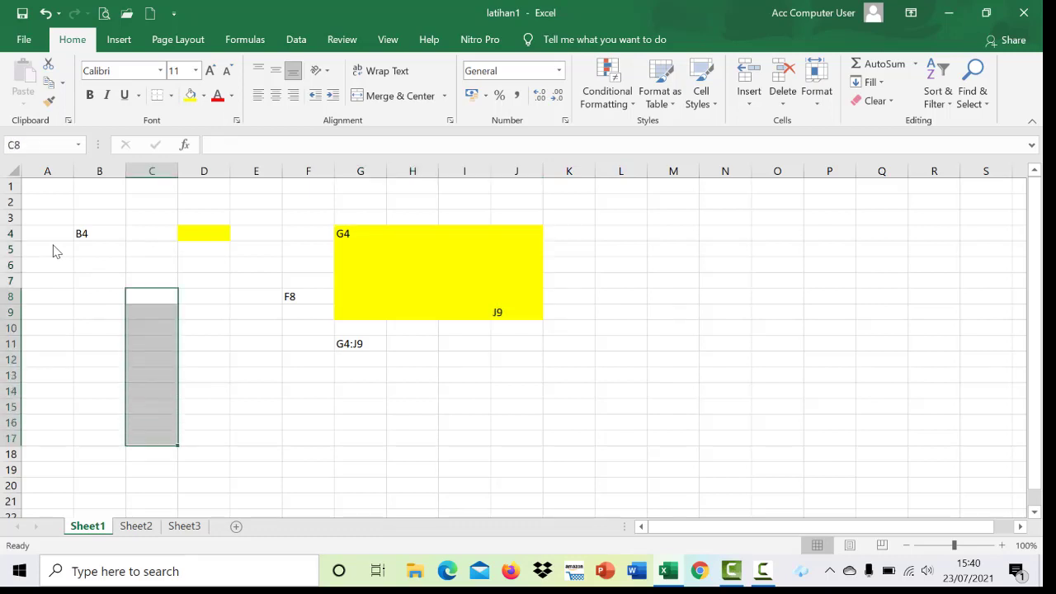
click(203, 95)
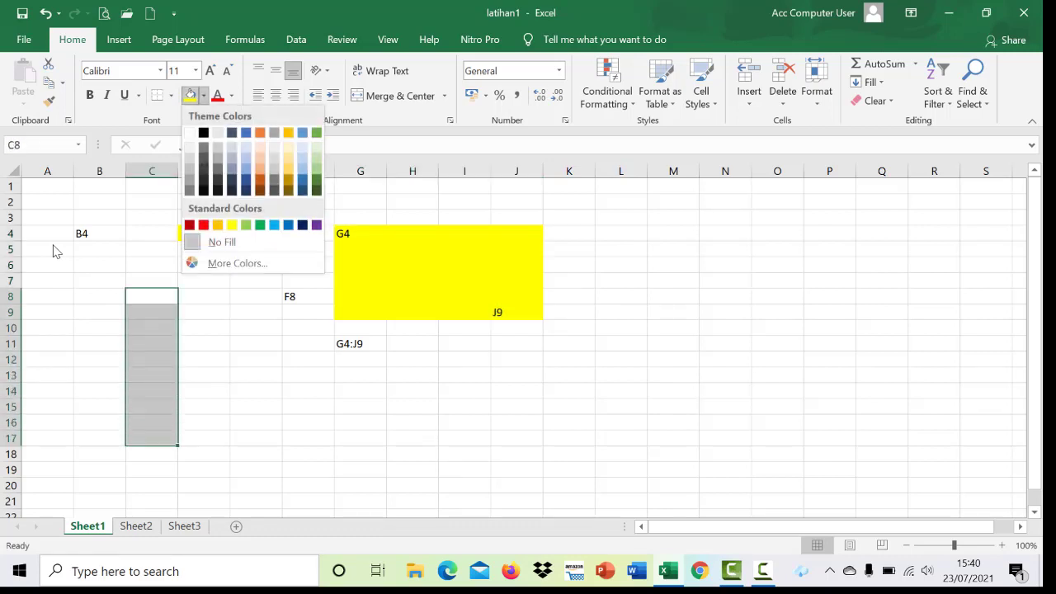
click(204, 224)
click(204, 311)
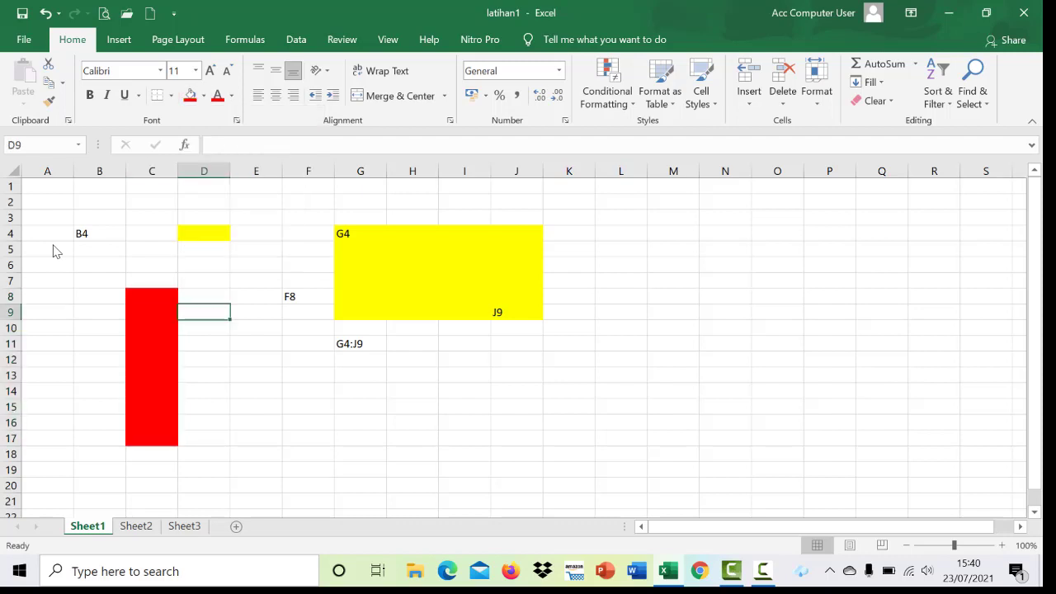
- Label the first cell of the red range with its address, C8
key(Down)
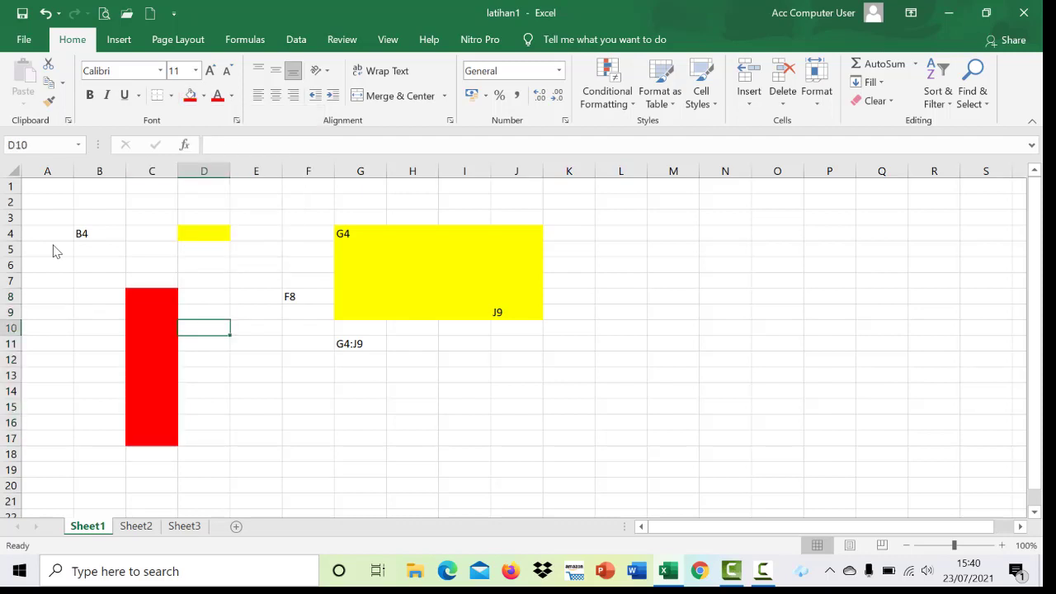
key(Left)
key(Up)
key(Up)
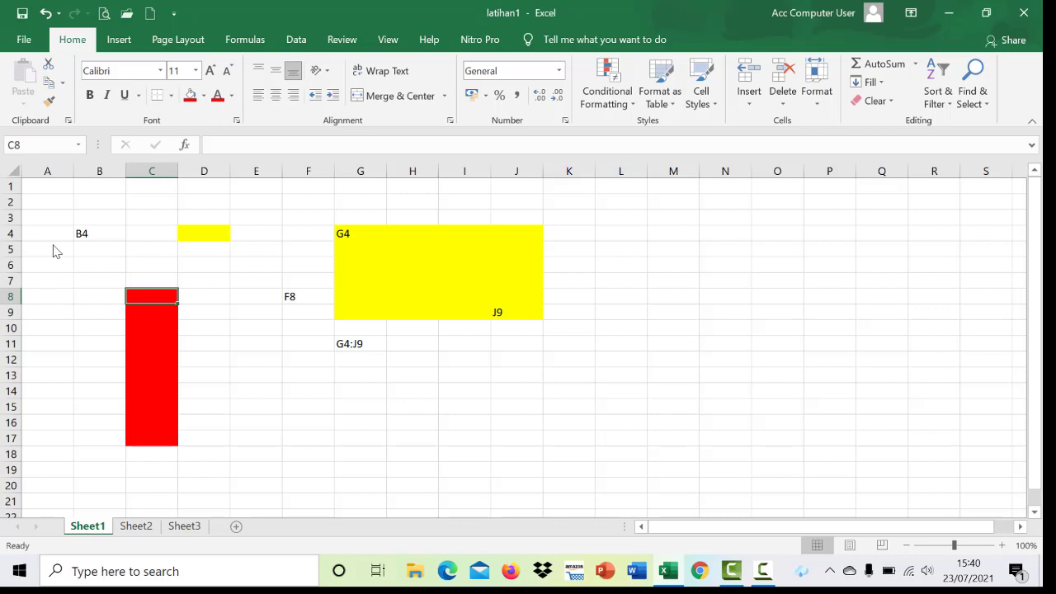
text(C)
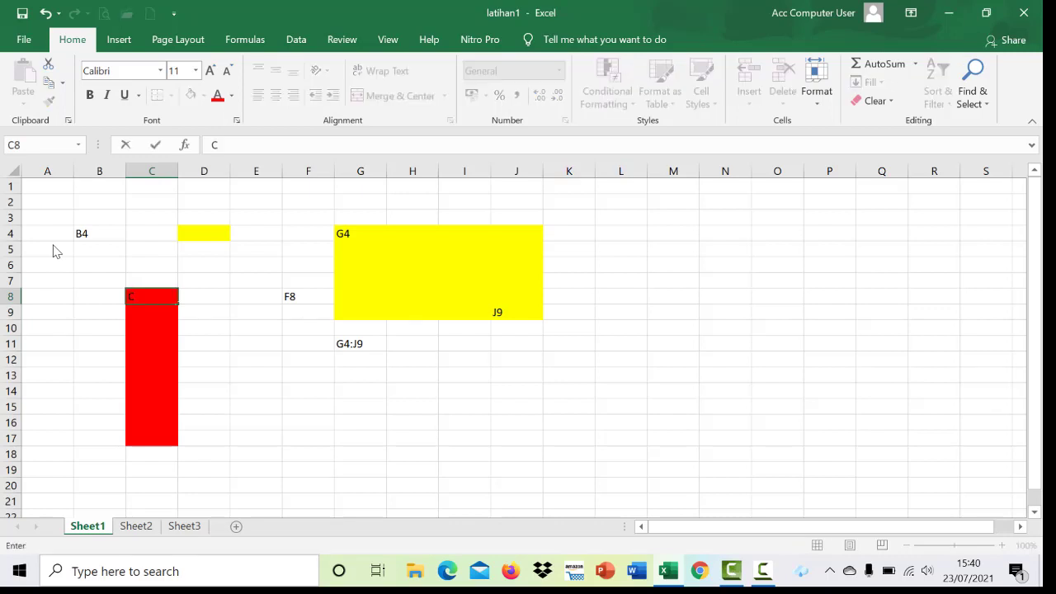
text(8)
key(Return)
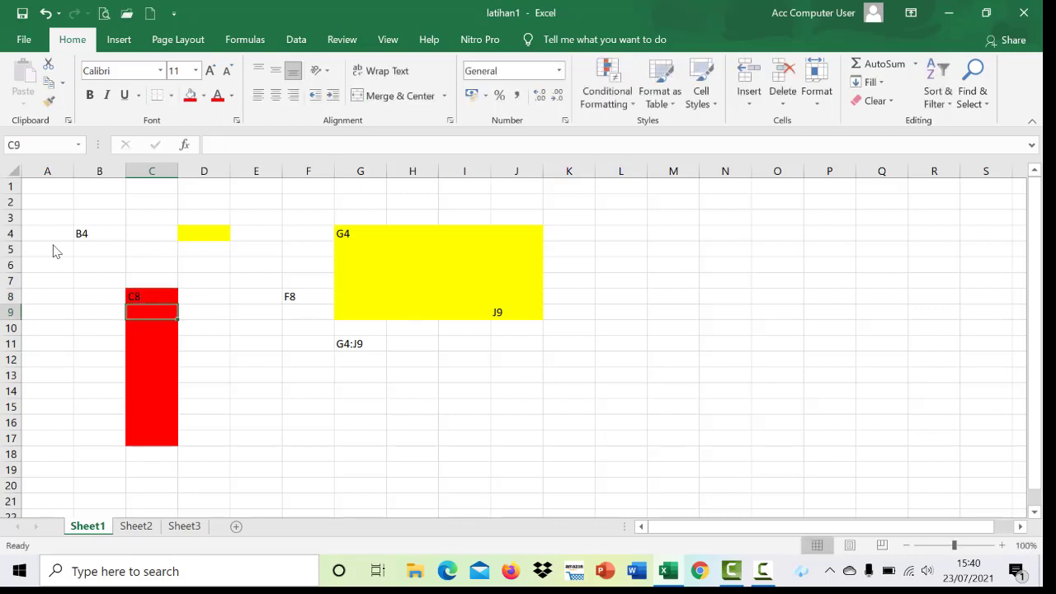
- Label the last cell of the red range with its address, C17
key(Down)
key(Down)
key(Down)
key(Down)
key(Down)
key(Down)
key(Down)
key(Down)
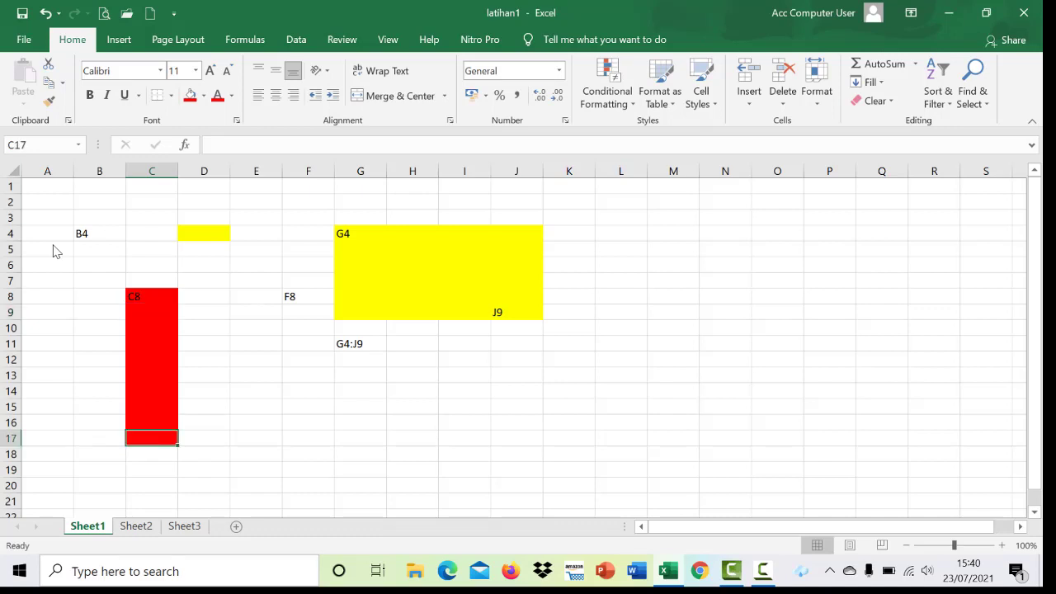
text(C17)
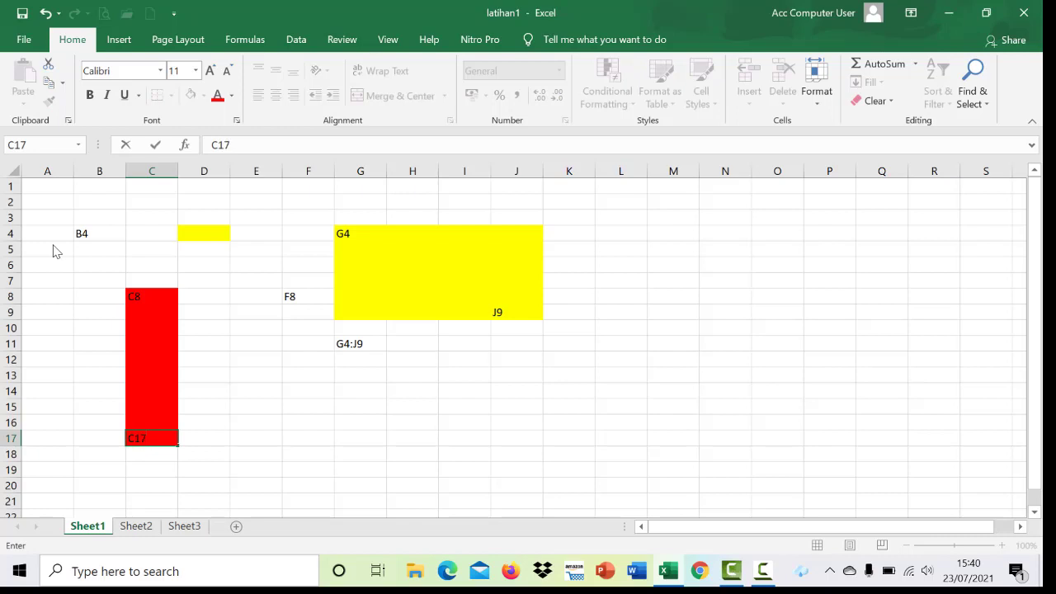
key(Return)
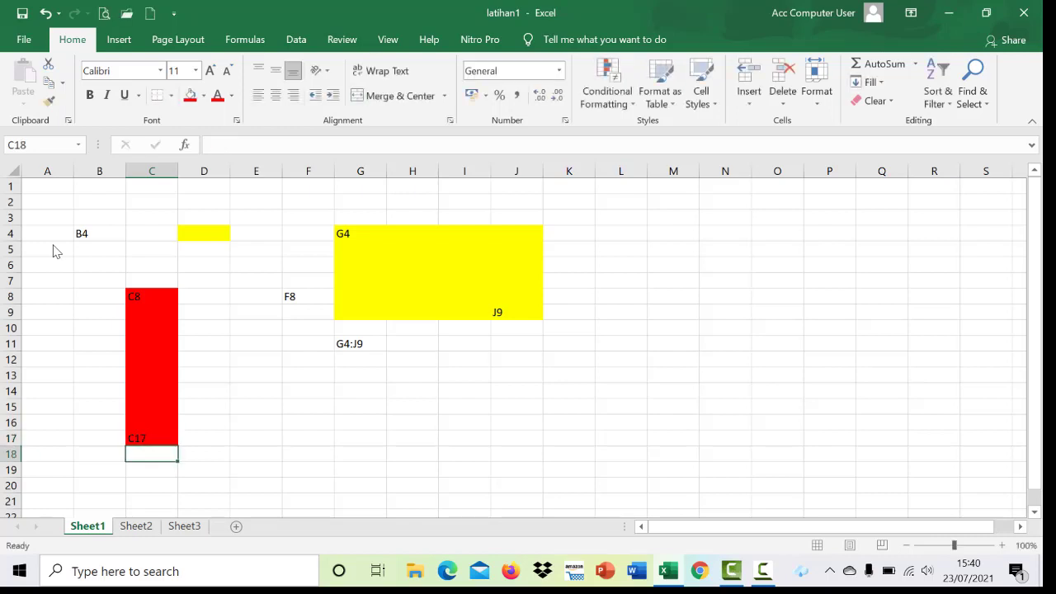
- Enter the red range's address C8:C17 in cell D17, beside the range's last cell
key(Up)
key(Right)
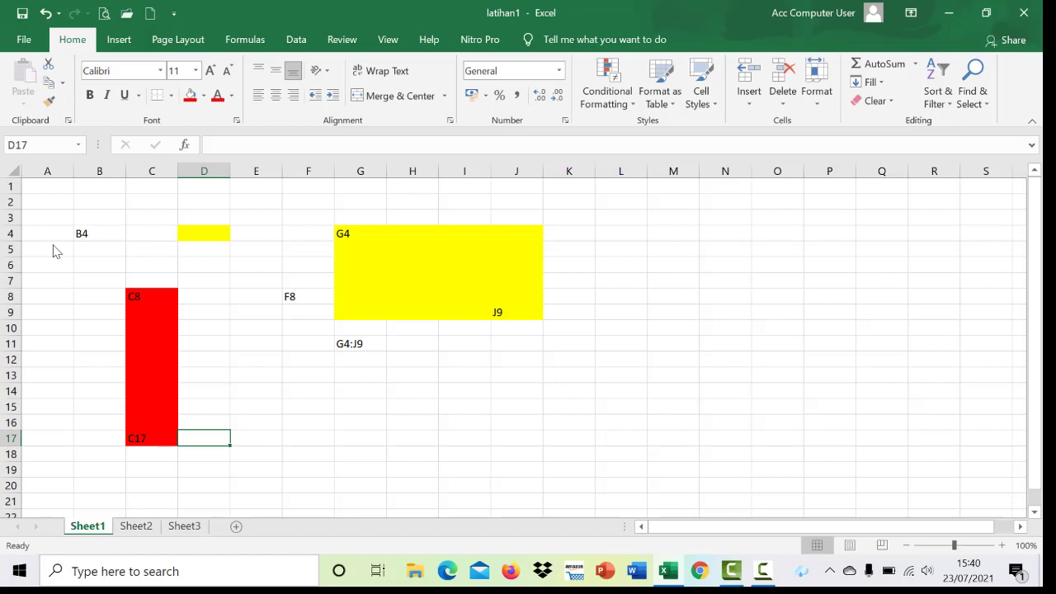
text(C8)
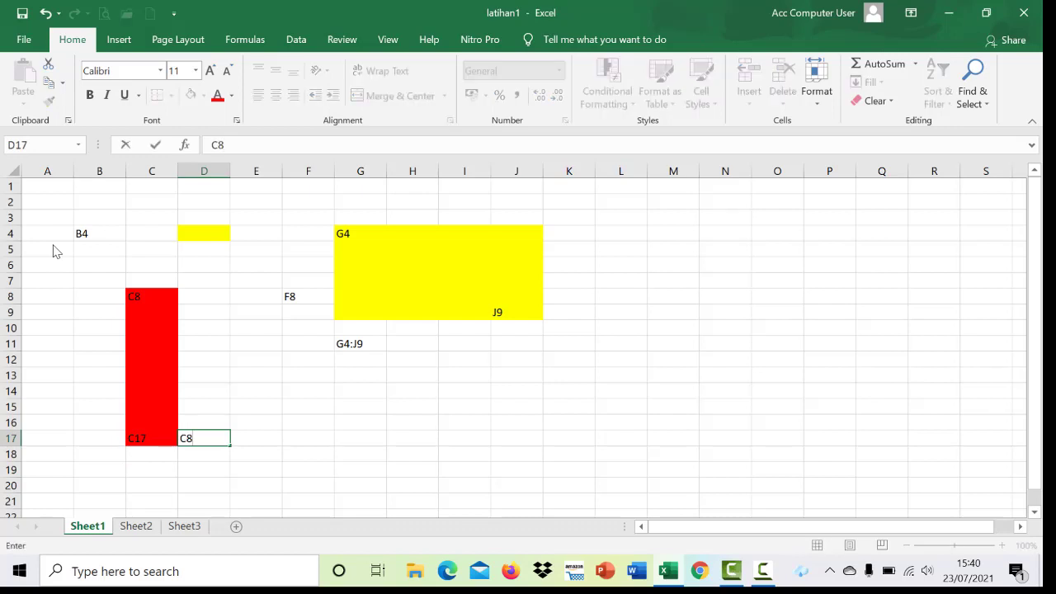
text(:C17)
key(Return)
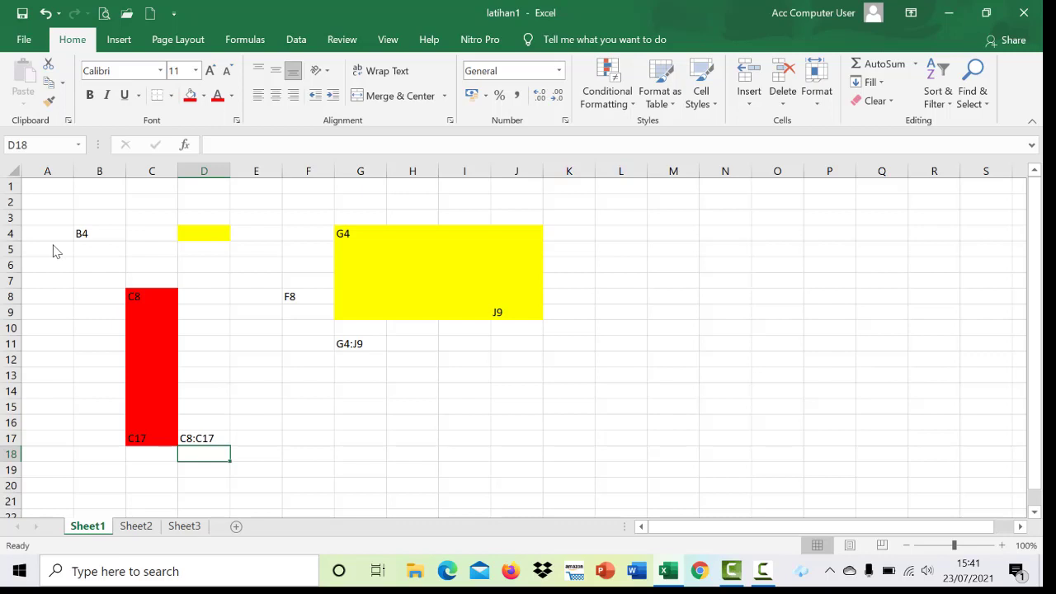
- Enter the text NAMA in cell B1
key(Up)
key(Right)
key(Right)
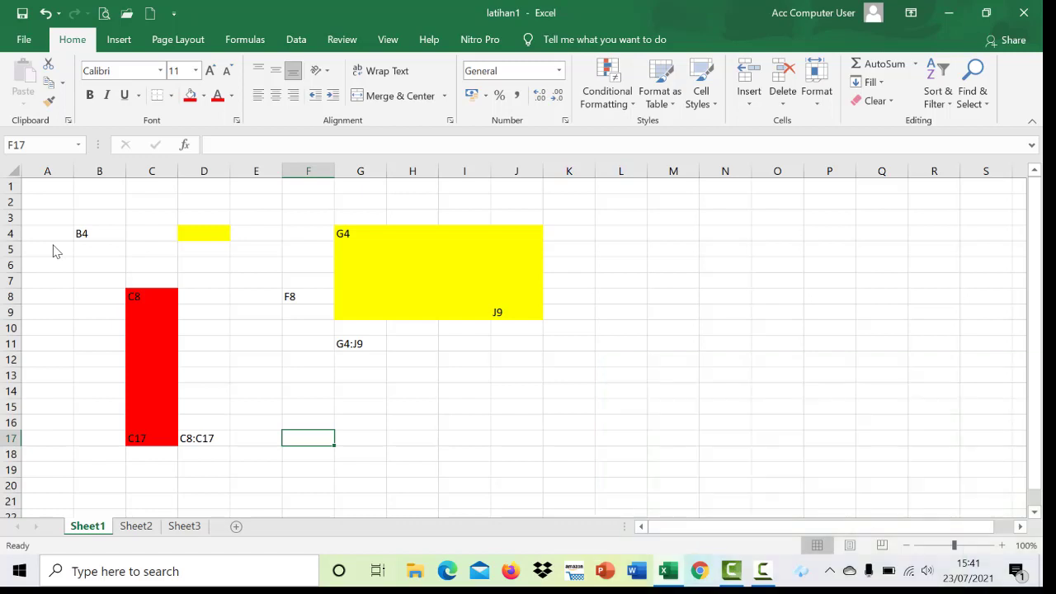
click(211, 145)
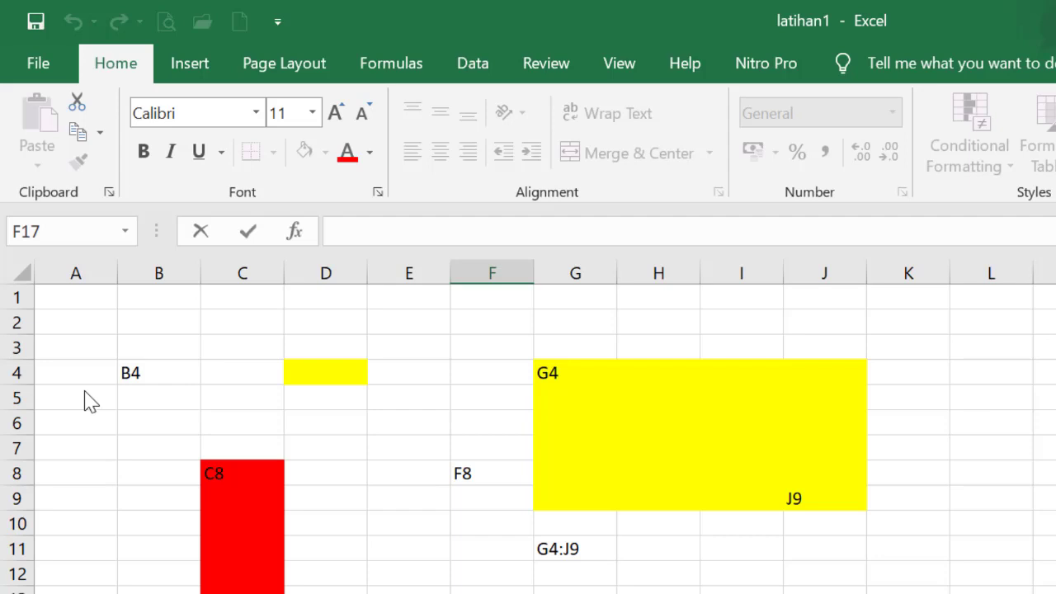
click(159, 297)
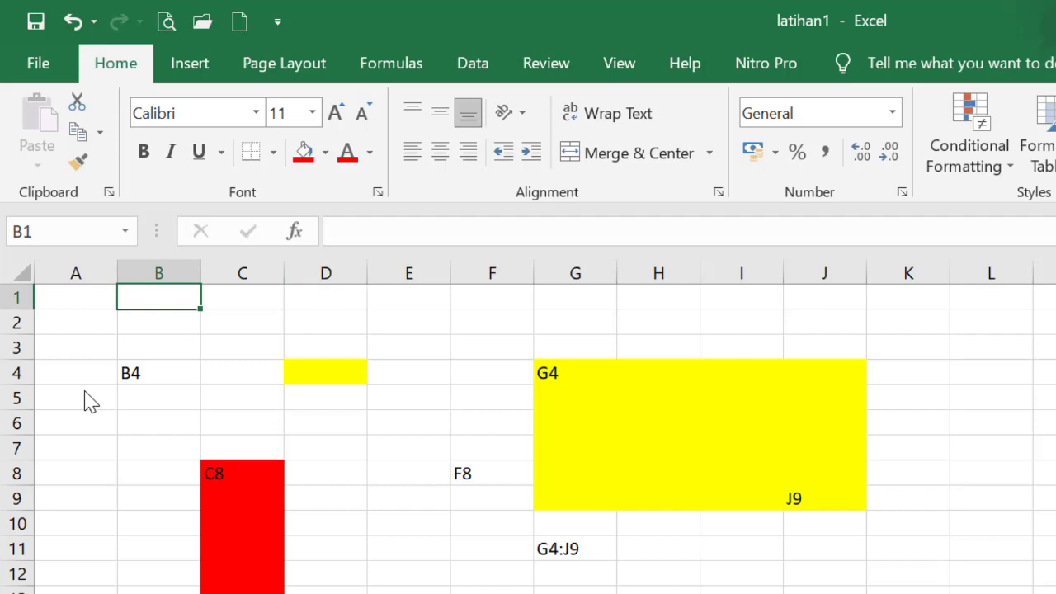
click(338, 231)
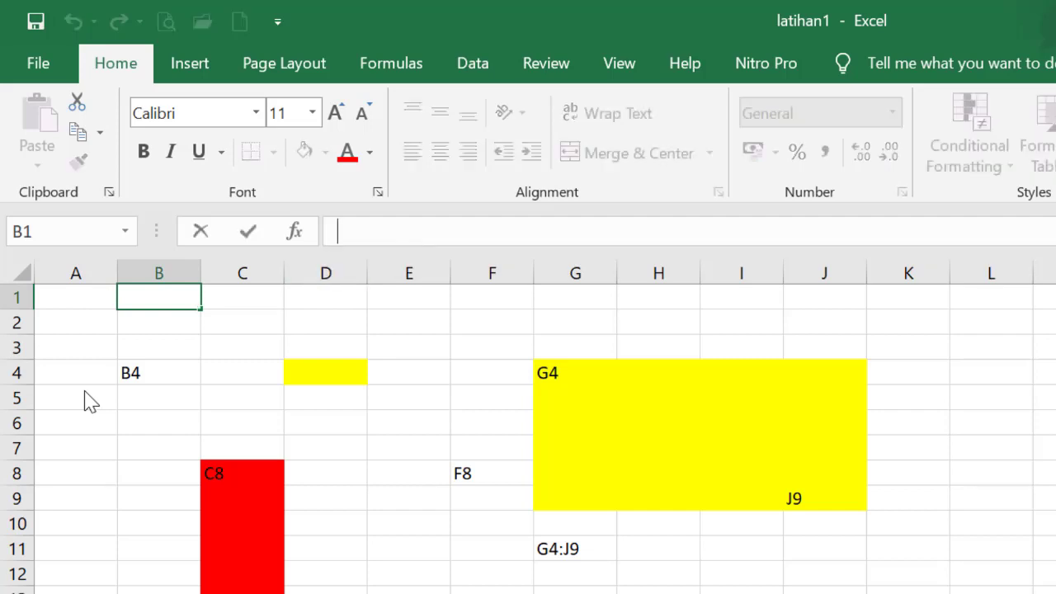
text(NAMA)
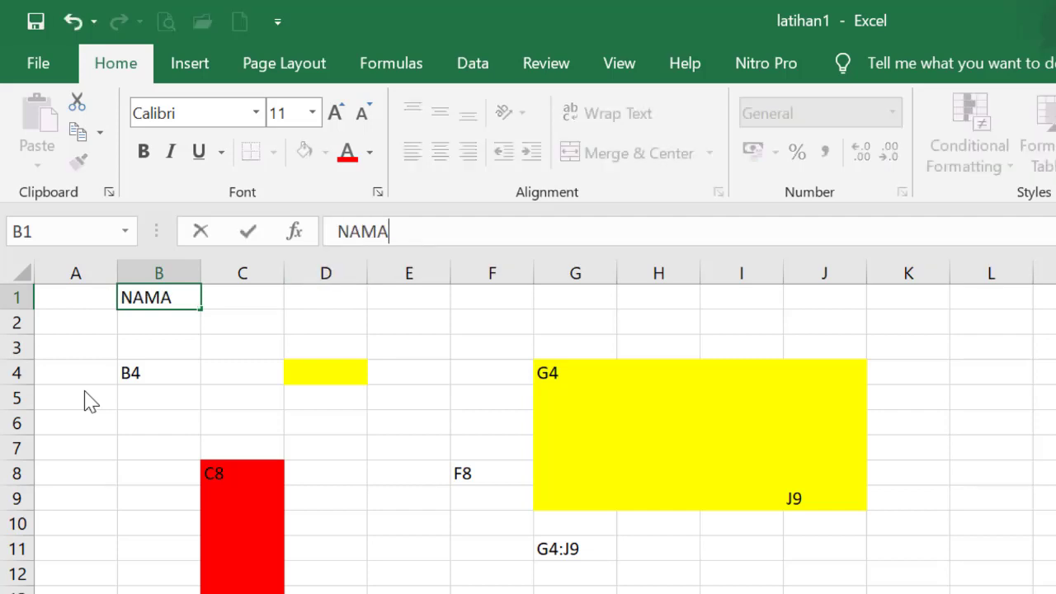
key(Return)
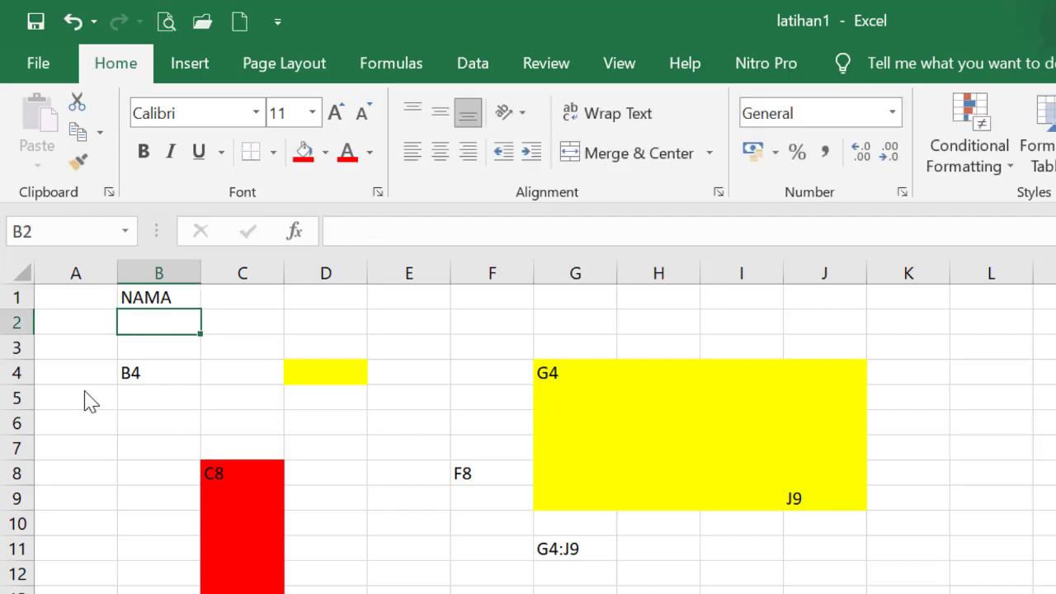
- Extend the existing text in cell B1 so that it reads NAMA SISWA
key(Up)
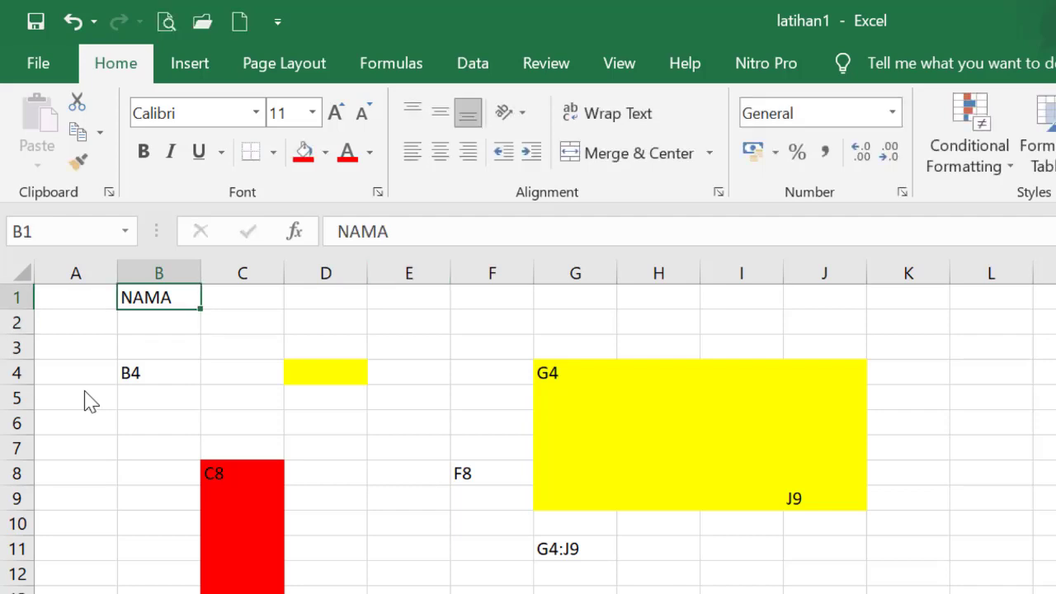
key(Down)
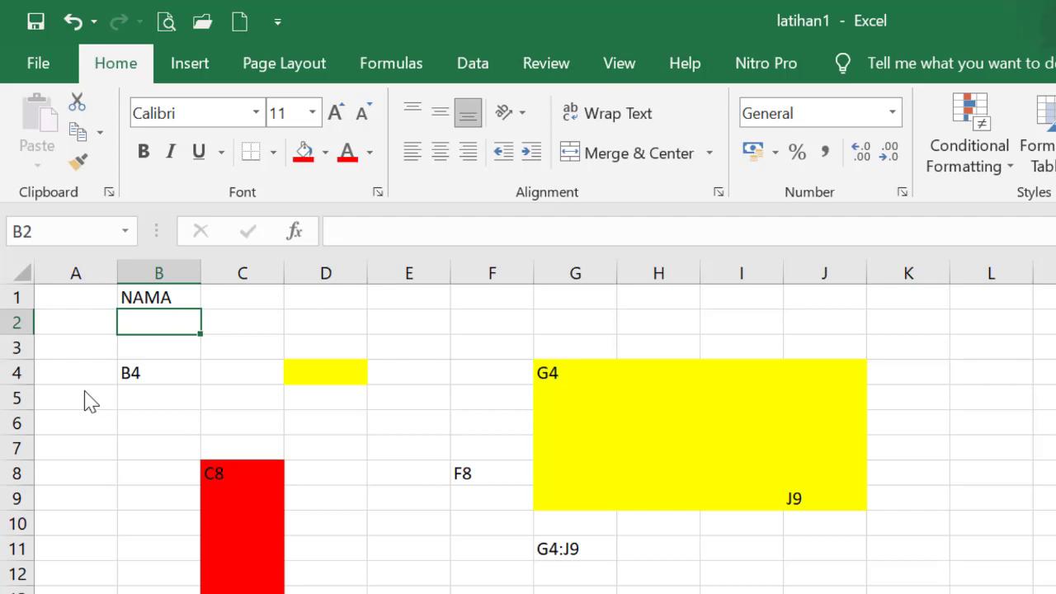
key(Up)
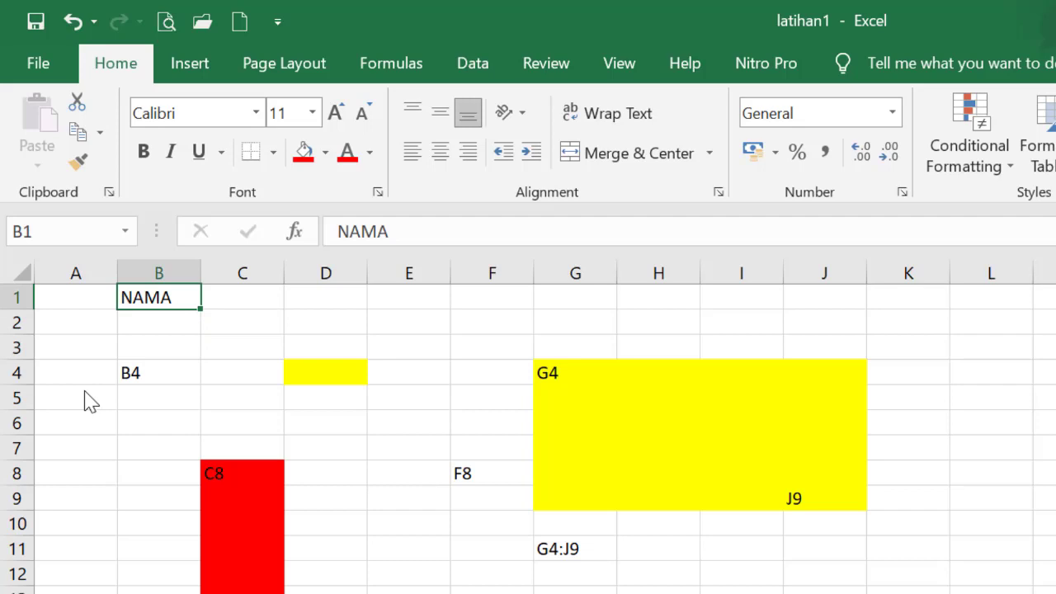
click(395, 232)
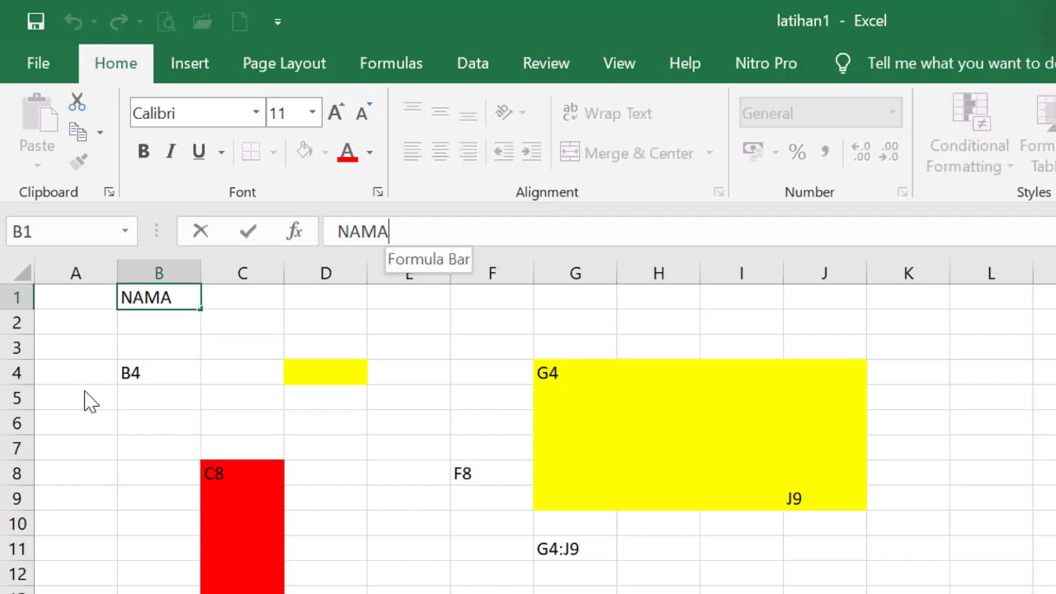
text(SIS)
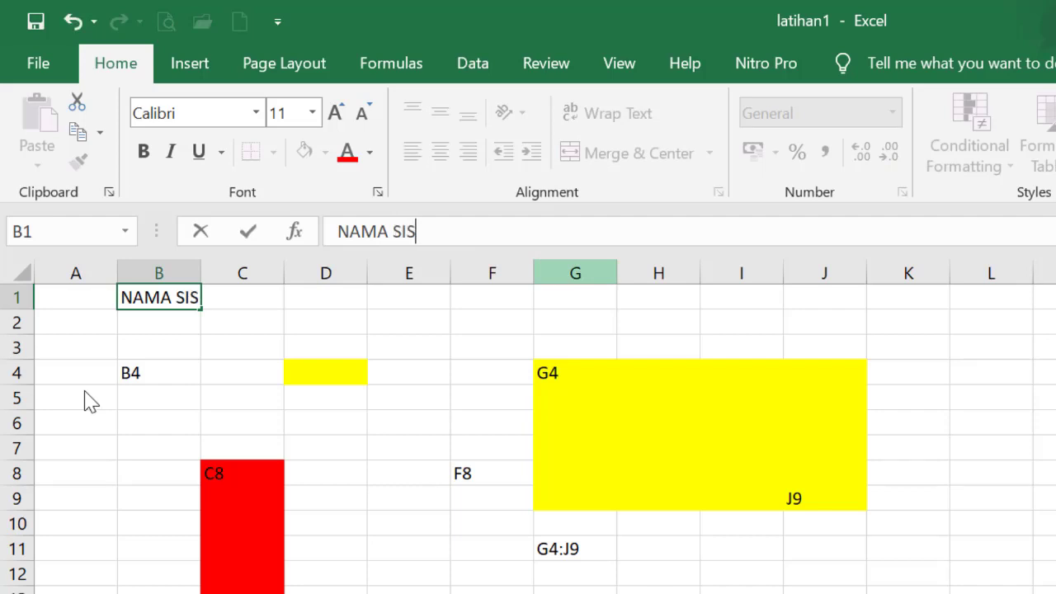
text(WA)
key(Return)
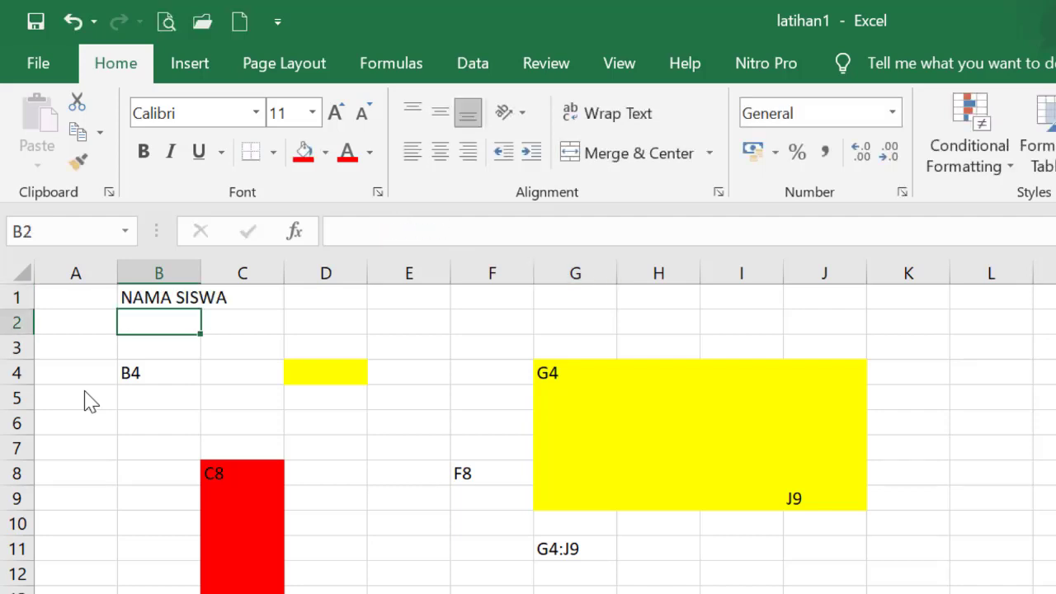
- Enter SISWA in cell C1, compare it with the content of B1, and clear C1 again
key(Up)
key(Right)
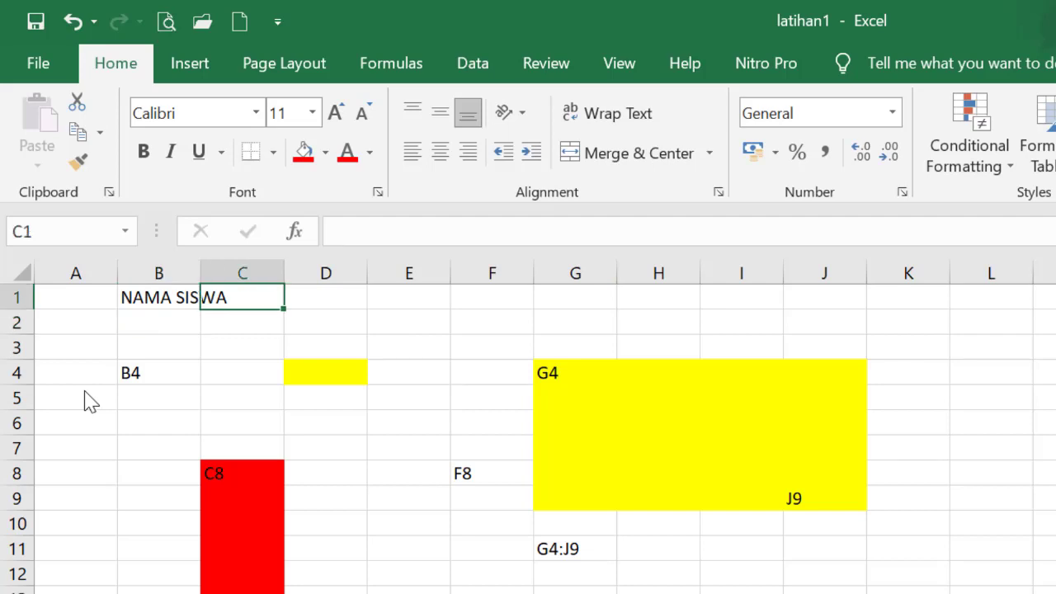
key(F2)
text(SISWA)
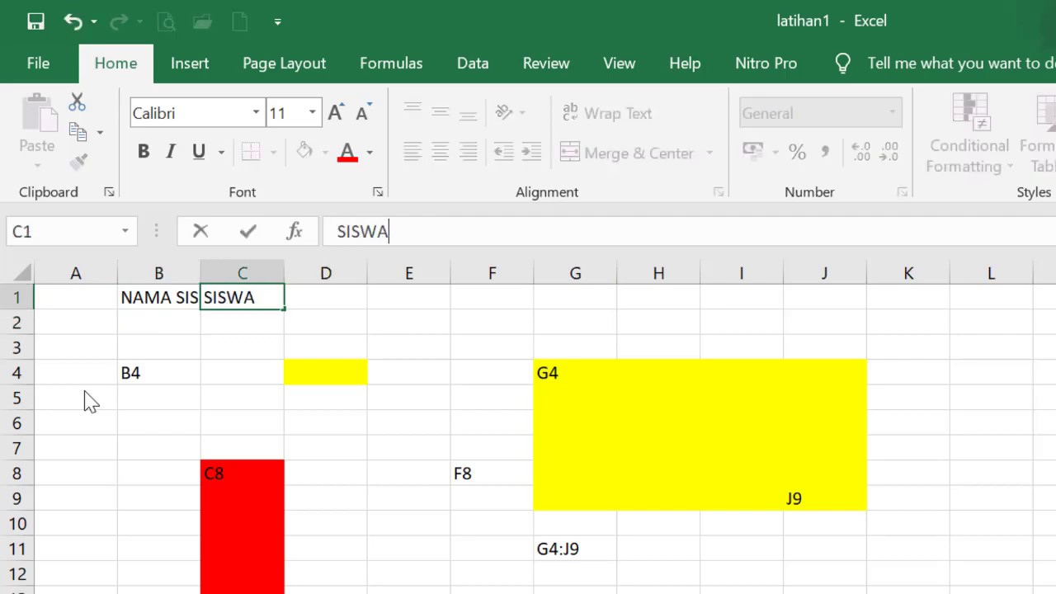
key(Return)
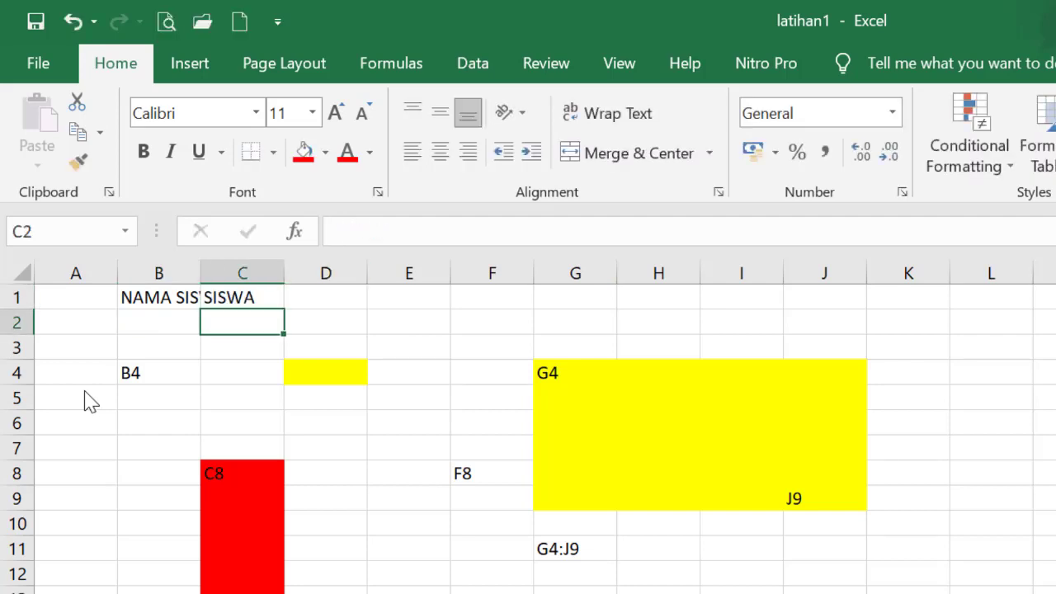
key(Up)
key(Left)
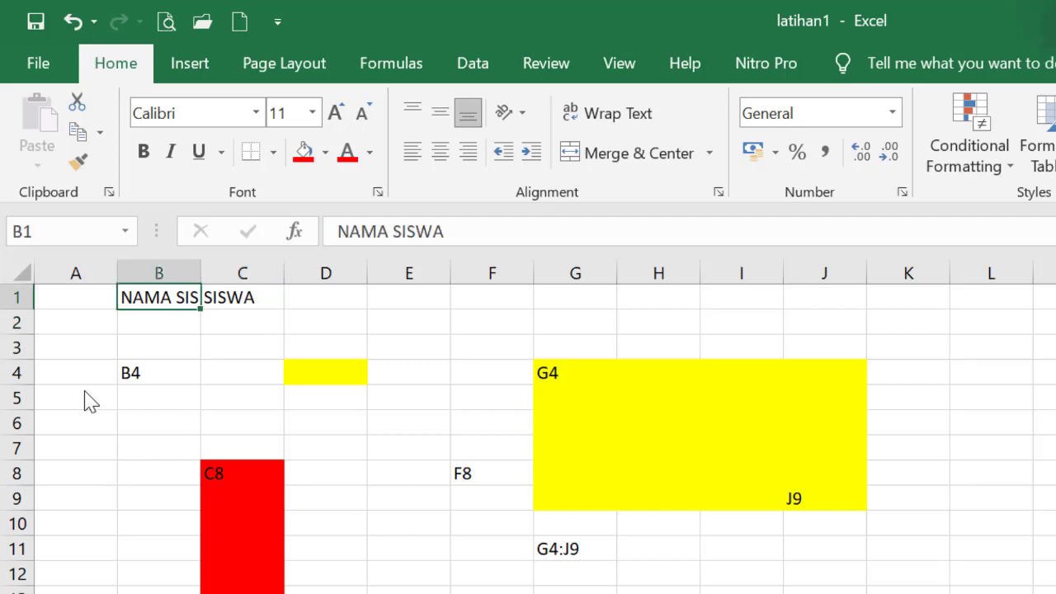
key(Right)
key(Delete)
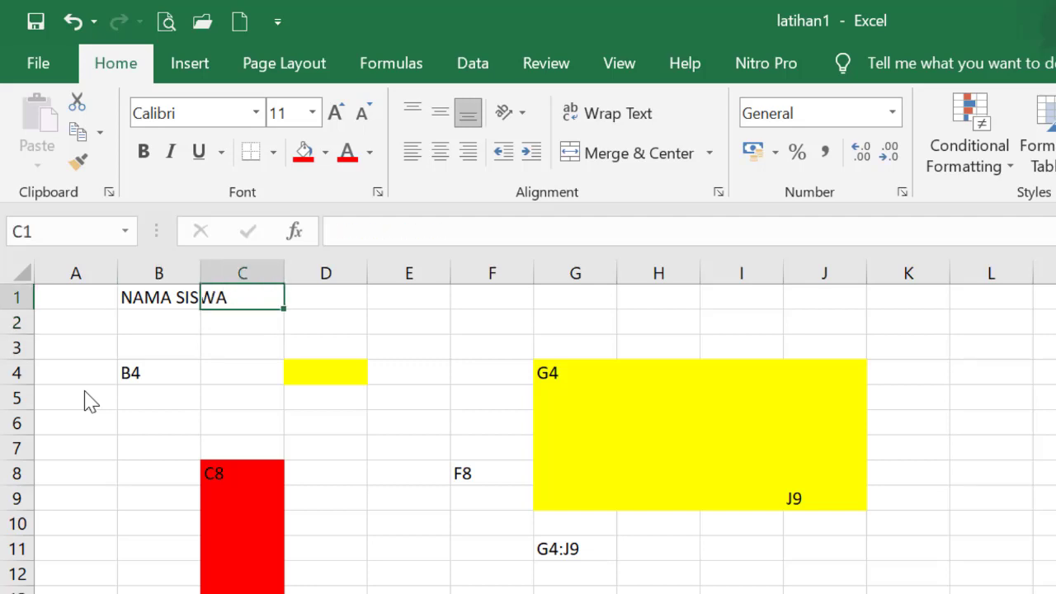
- Replace the whole text in cell B1 with SISWA and undo the replacement
key(Left)
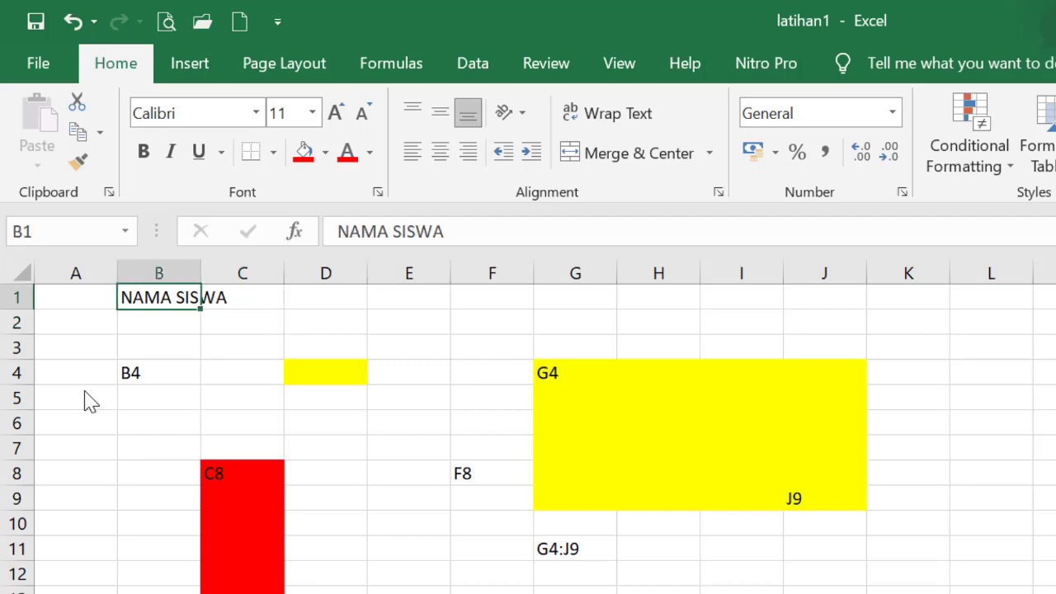
click(394, 232)
drag(446, 232, 337, 232)
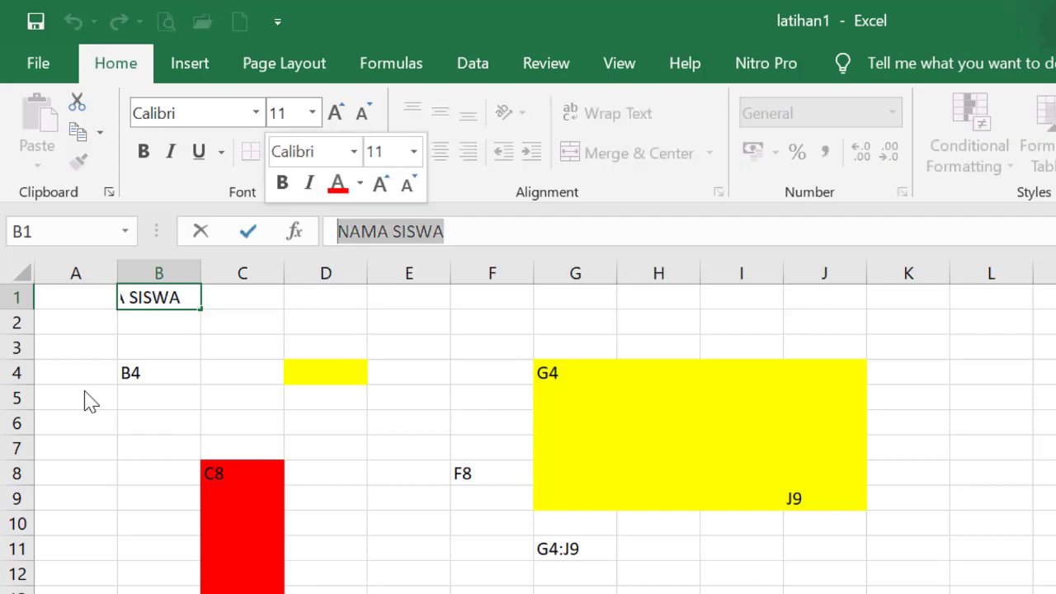
text(SISWA)
click(247, 231)
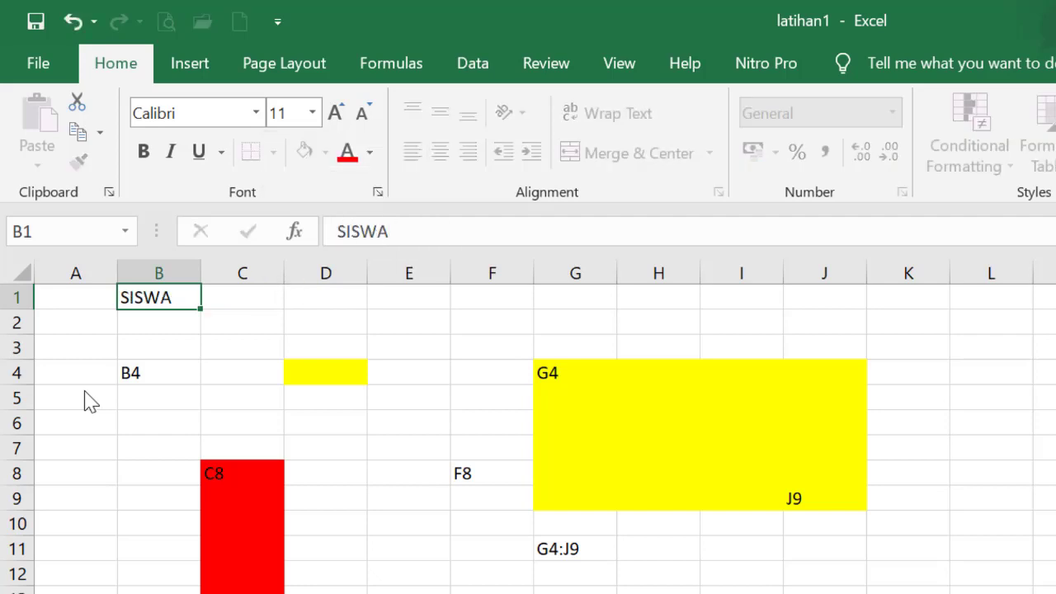
key(Return)
key(Up)
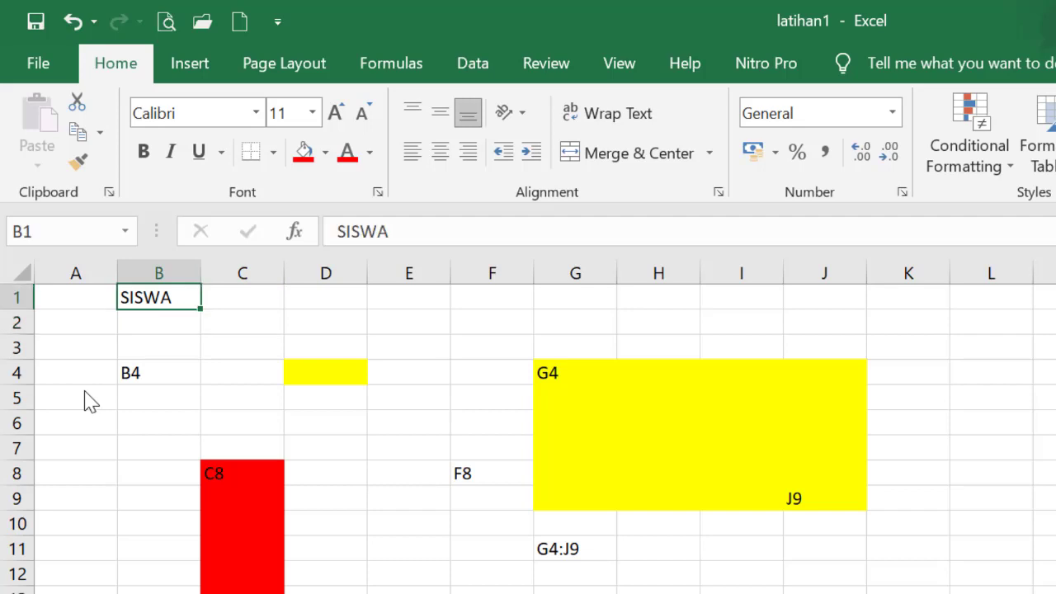
key(ctrl+z)
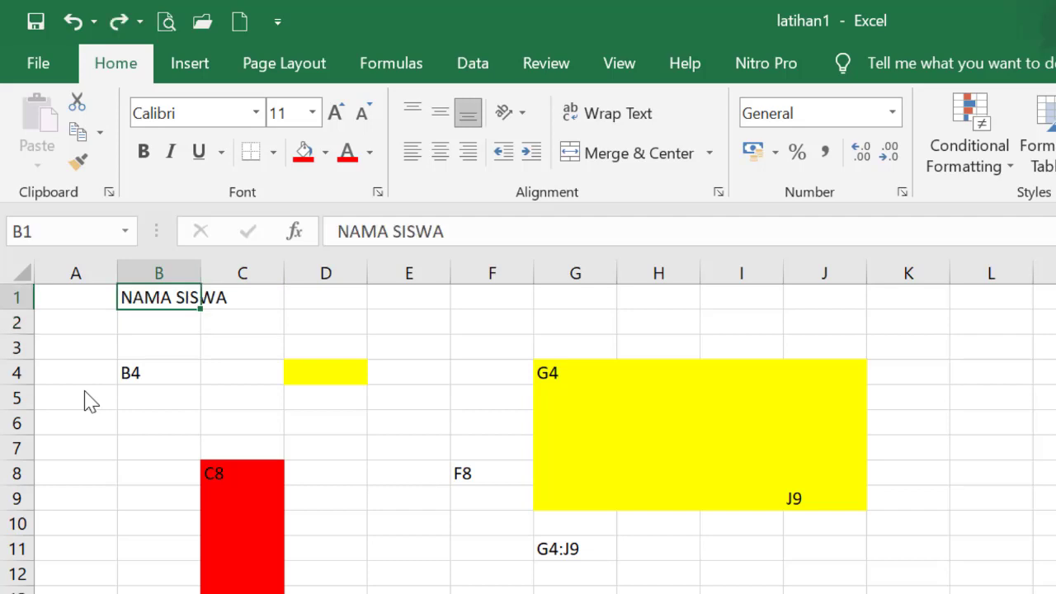
key(Down)
key(Right)
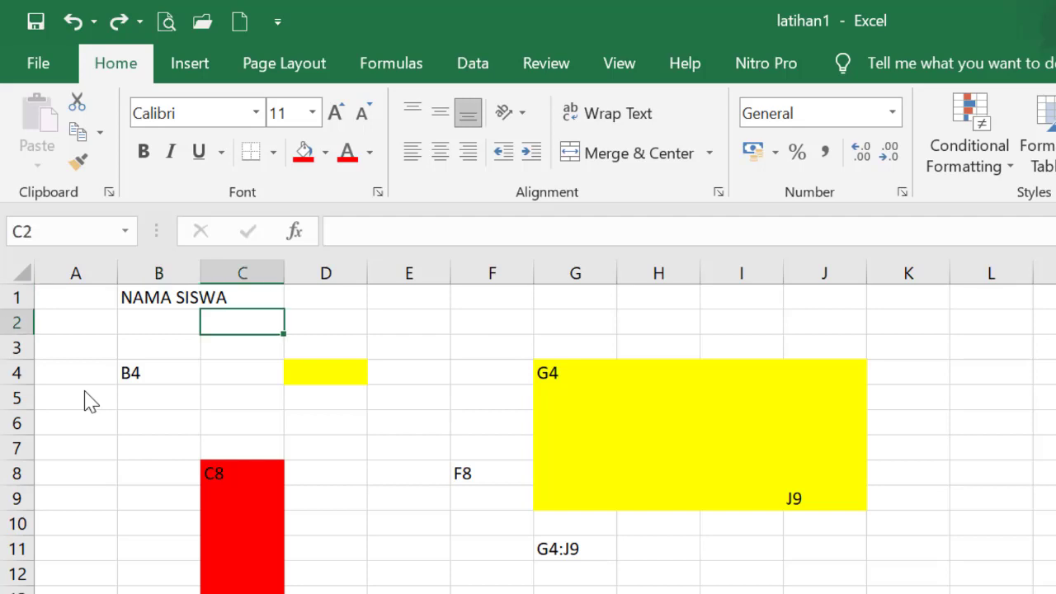
key(Left)
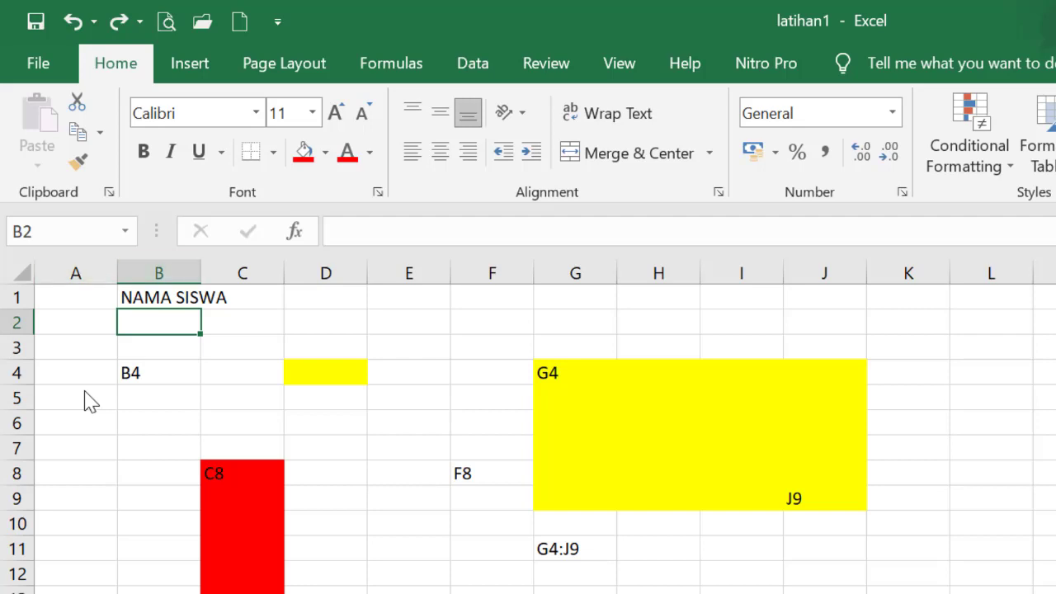
key(Down)
key(Up)
key(Up)
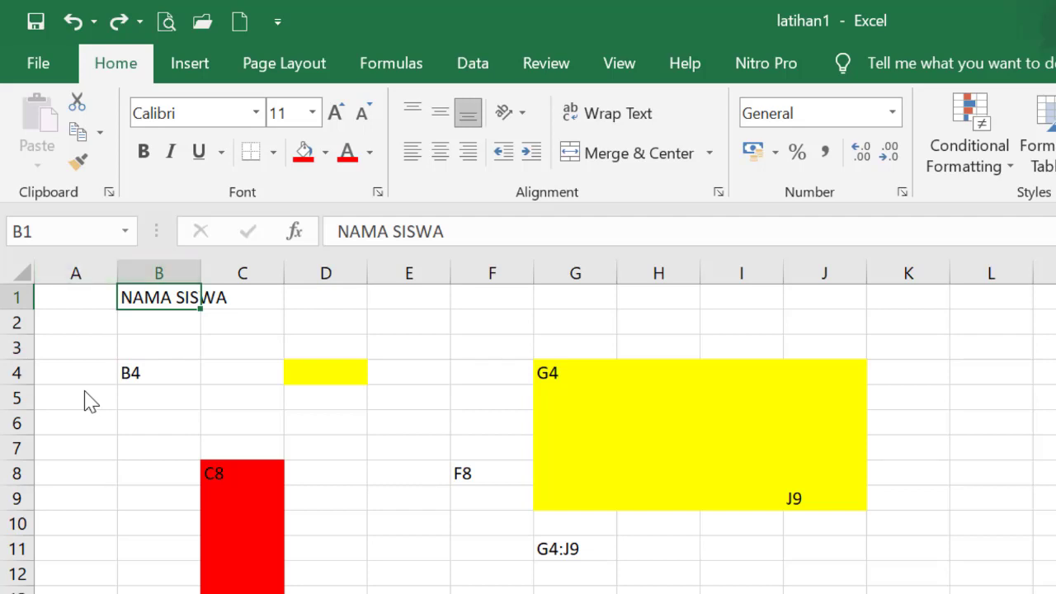
- Check the width of column A at its border with column B and highlight the whole of column B
drag(117, 273, 117, 274)
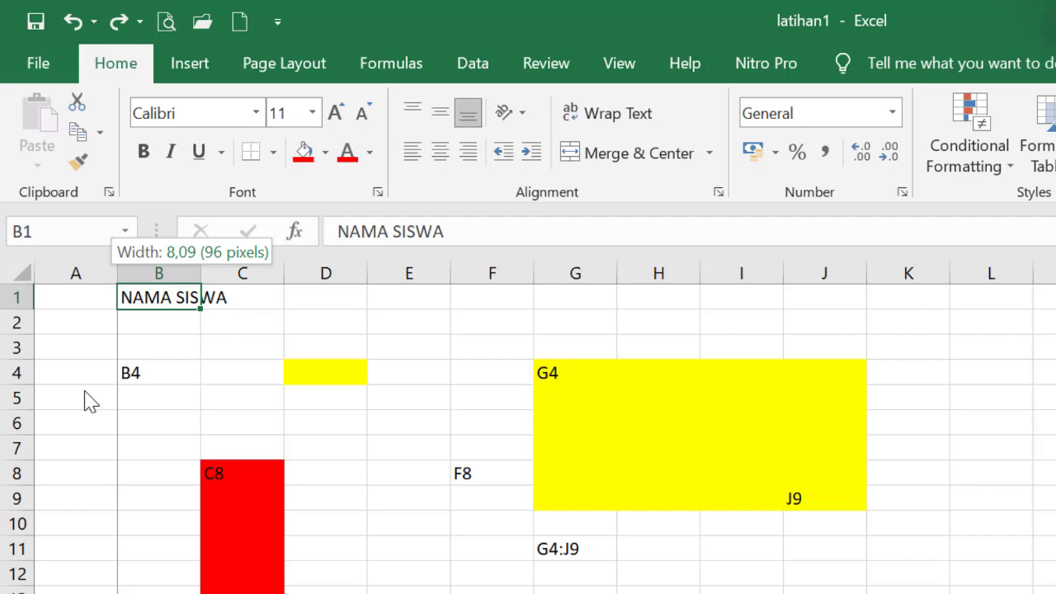
drag(117, 273, 117, 273)
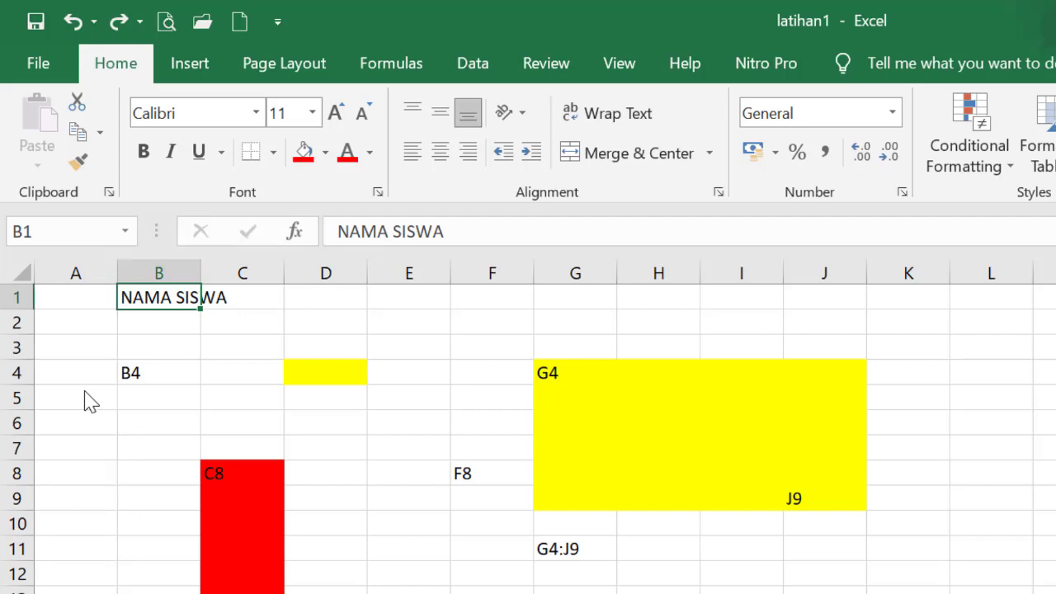
key(ctrl+space)
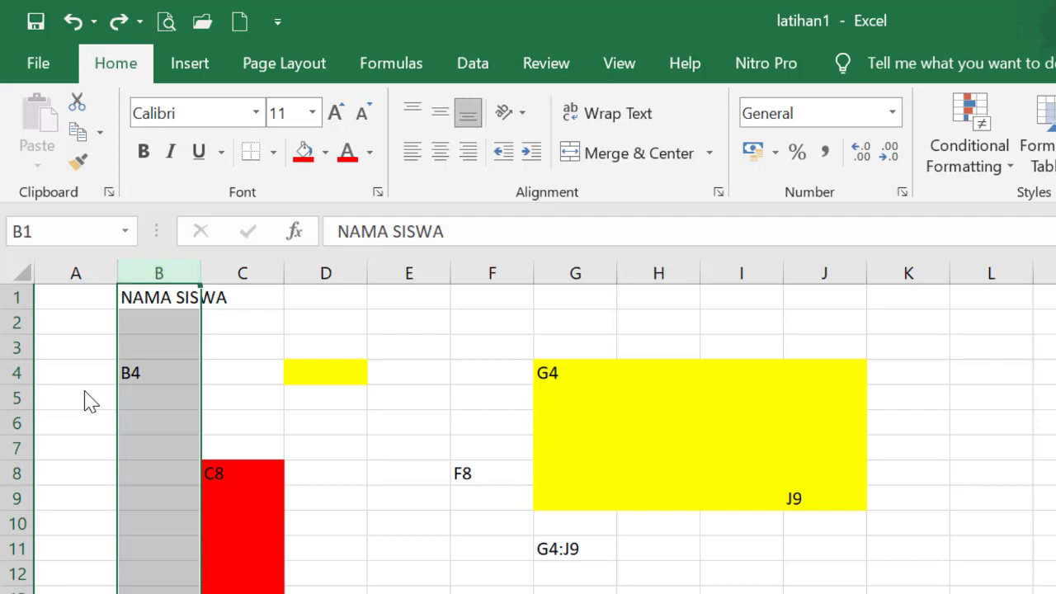
key(Down)
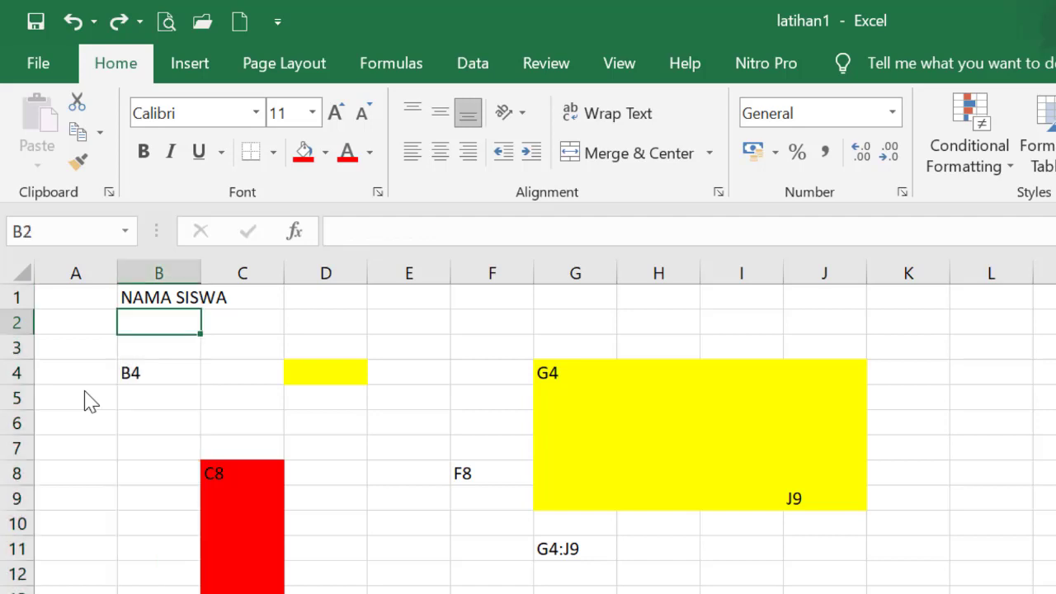
- Widen column B so that NAMA SISWA fits inside cell B1, and enter NO in cell A1
key(Up)
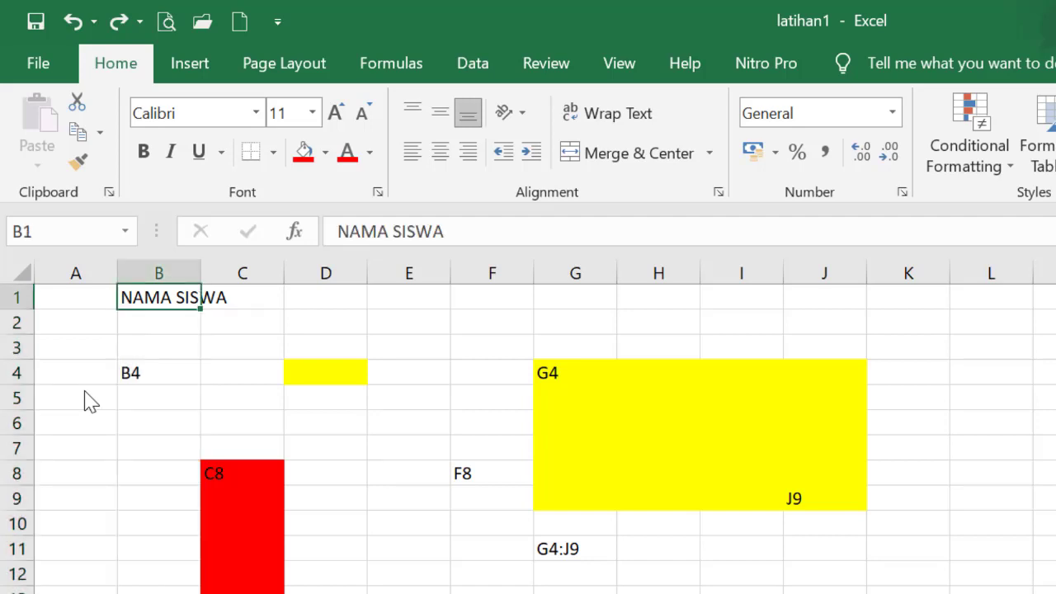
drag(201, 273, 239, 274)
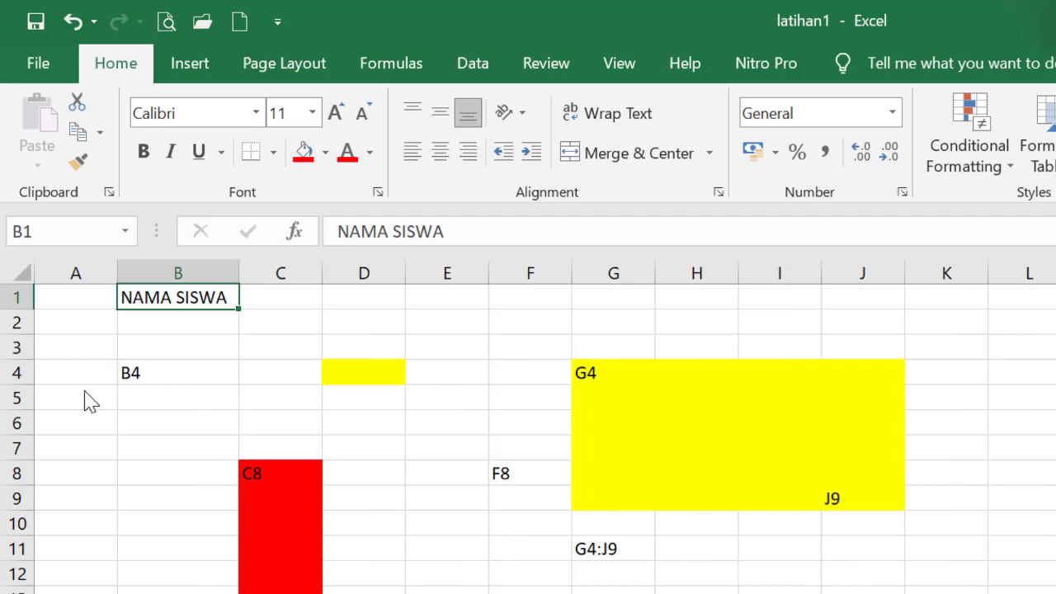
key(Left)
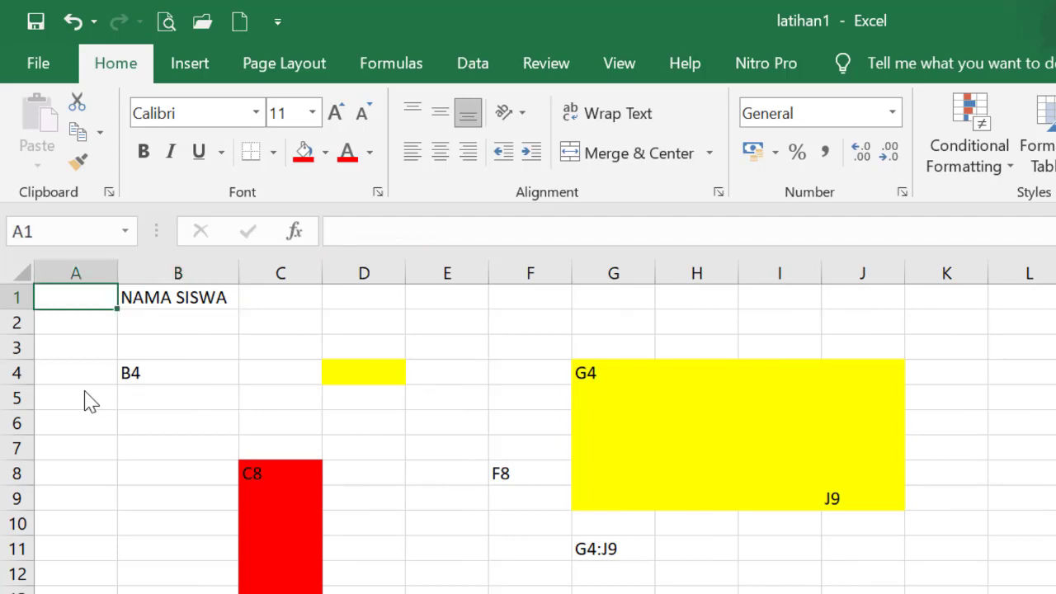
text(NO)
key(Return)
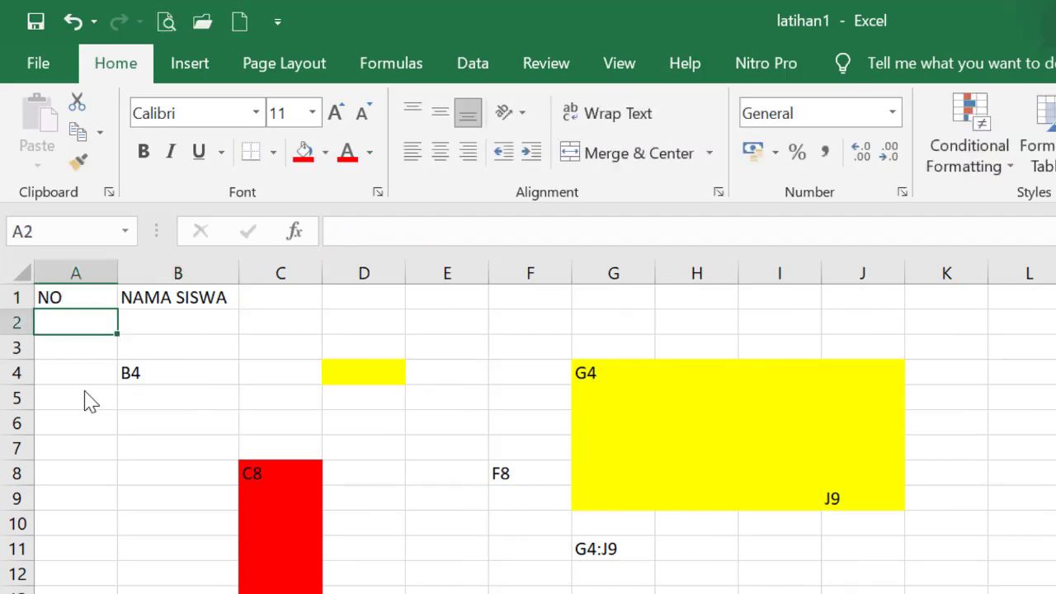
- Narrow column A so that it fits closely around the text NO in cell A1
key(Up)
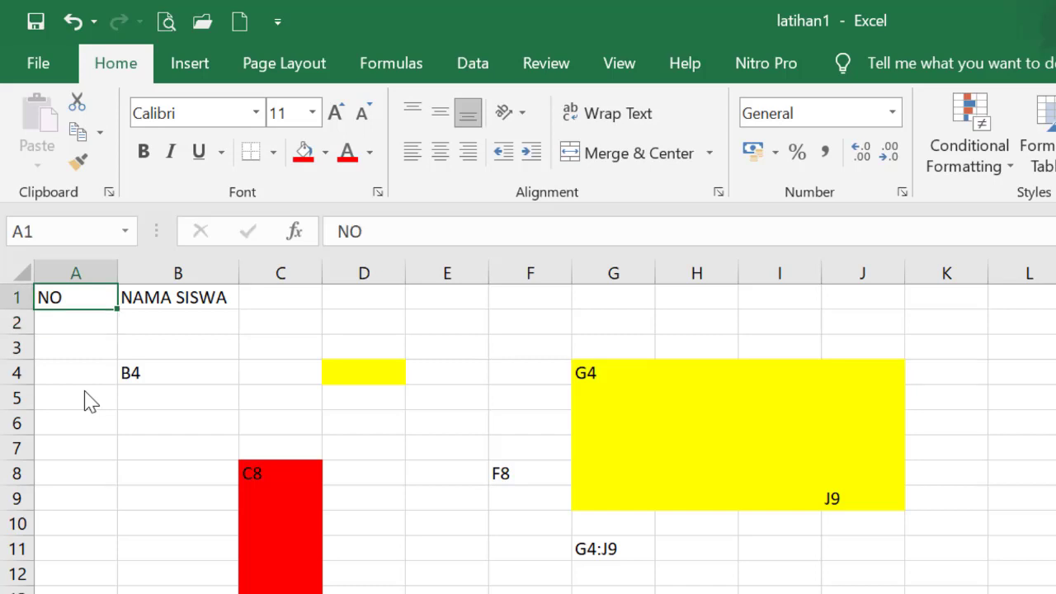
drag(117, 273, 81, 273)
drag(85, 396, 86, 396)
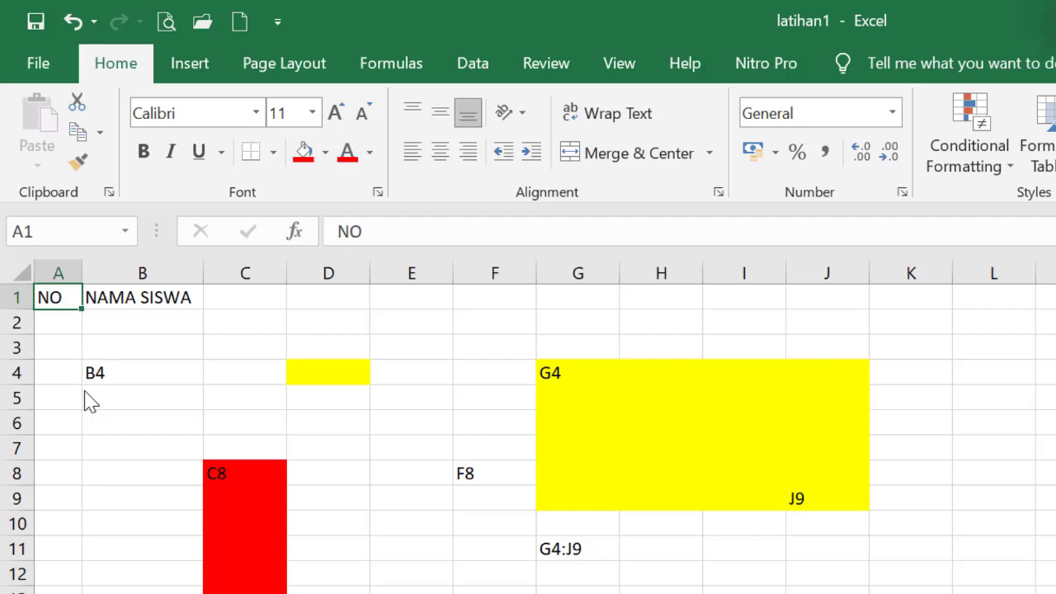
- Make row 1 slightly taller and row 3 about two and a half times its height
mouse_move(17, 310)
mouse_down()
mouse_move(17, 334)
mouse_move(16, 317)
mouse_up()
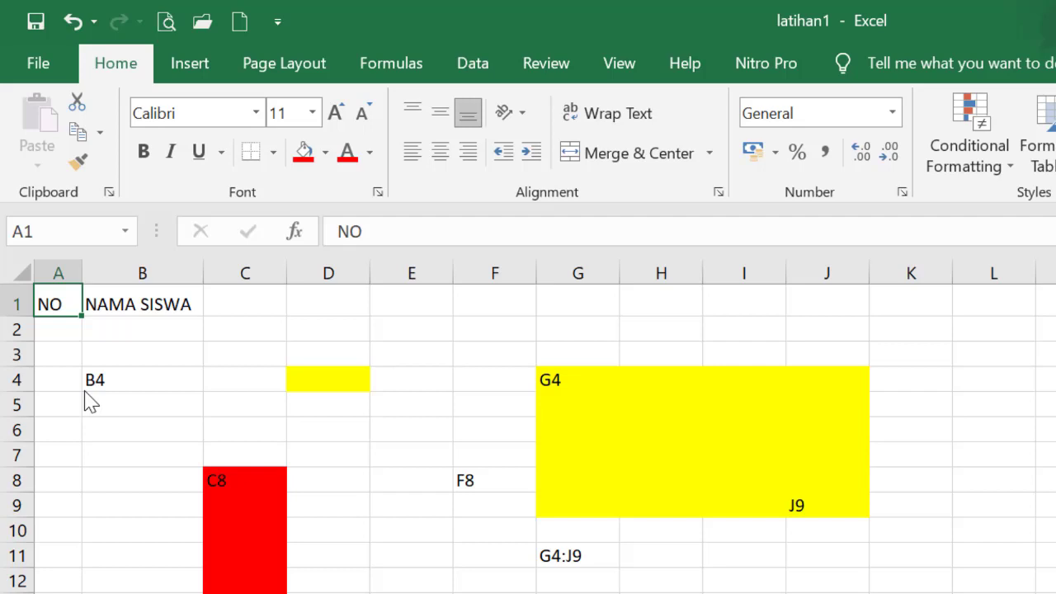
drag(16, 366, 16, 408)
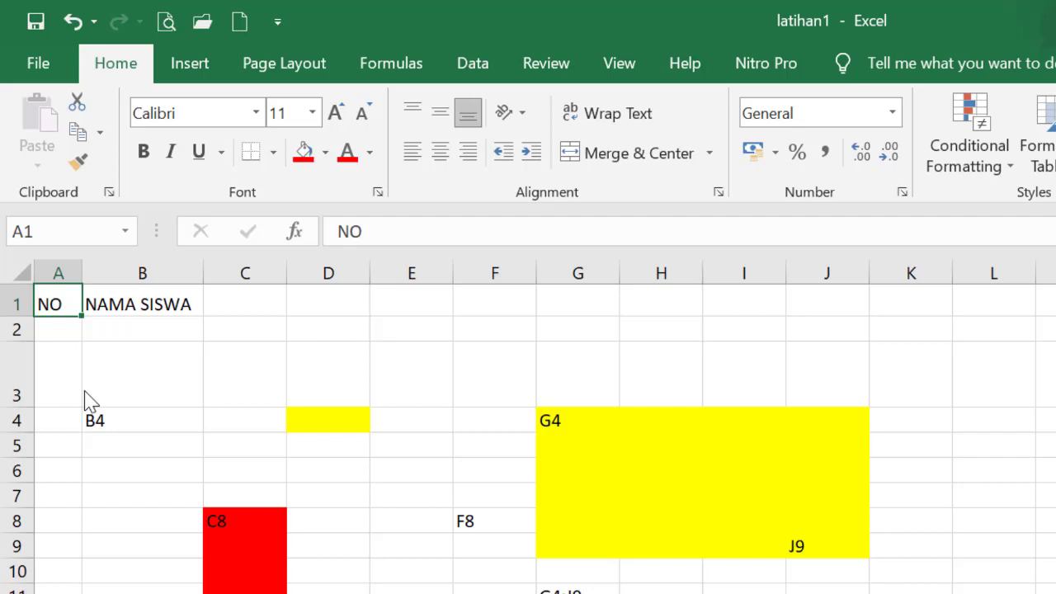
- Widen column D to about double its width, check the width at its border with column E, and narrow it partway
drag(370, 273, 463, 273)
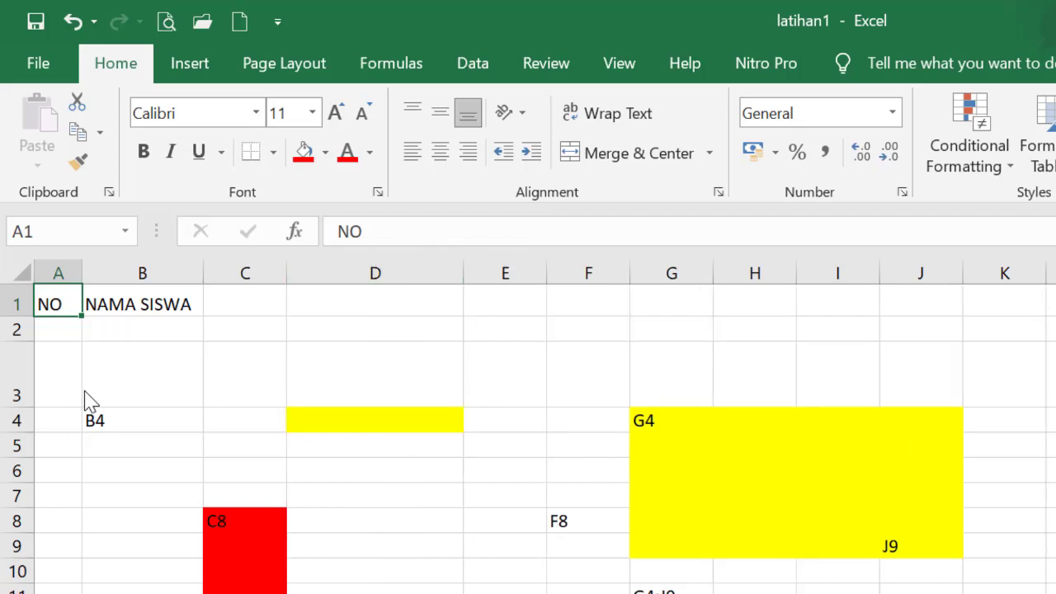
drag(464, 273, 464, 273)
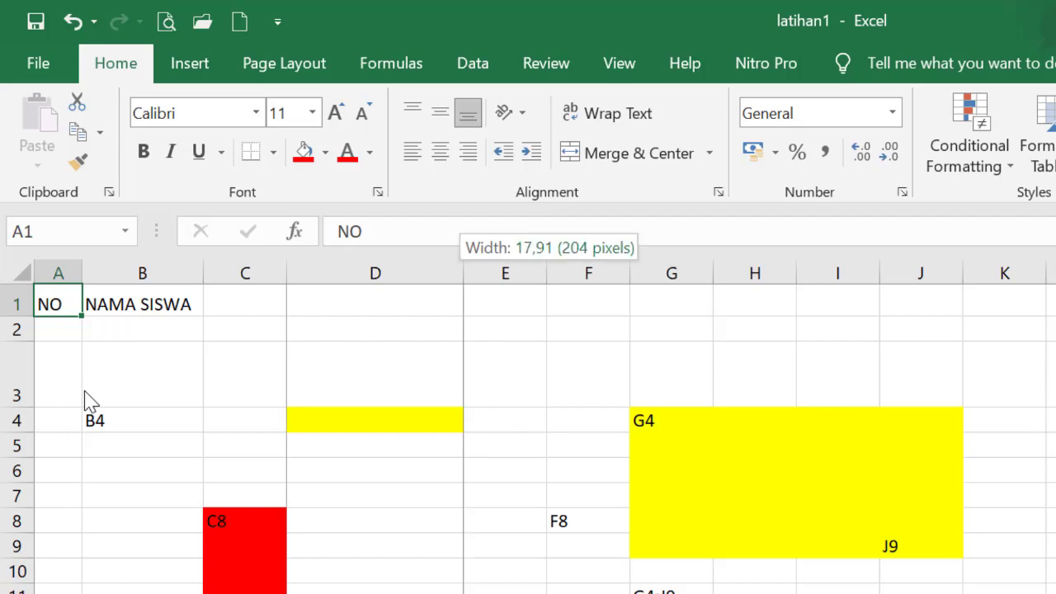
drag(464, 273, 424, 273)
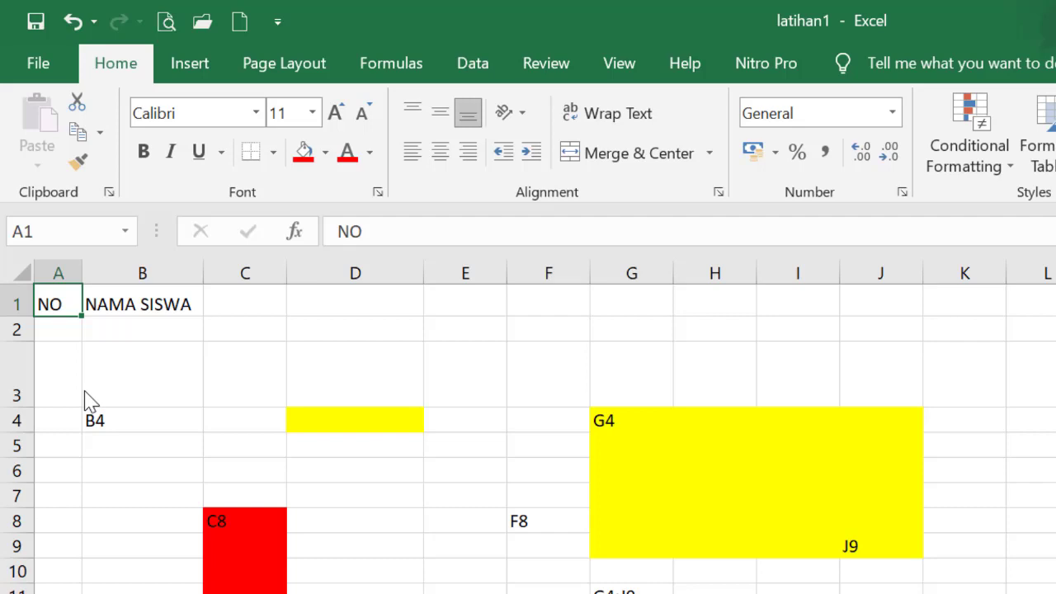
- Set the width of column E to exactly 15 through cell E1
key(Right)
key(Right)
key(Right)
key(Right)
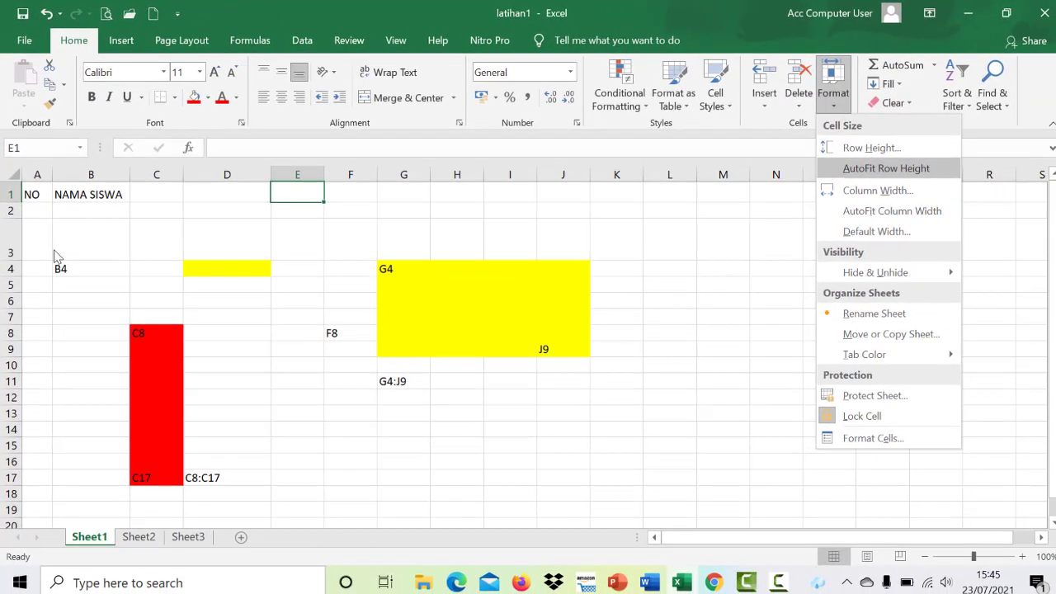
key(Down)
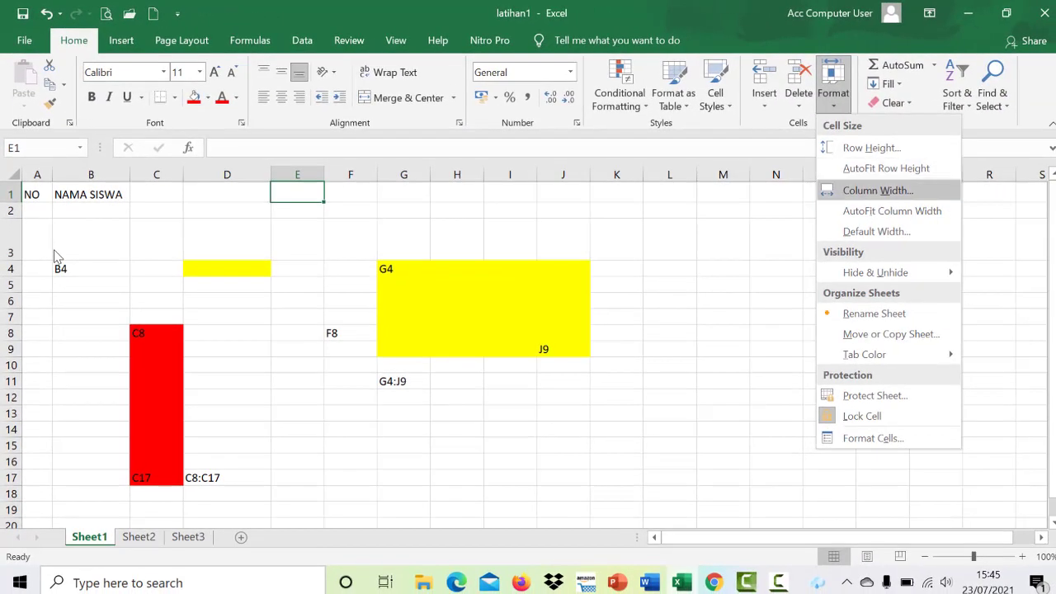
key(Return)
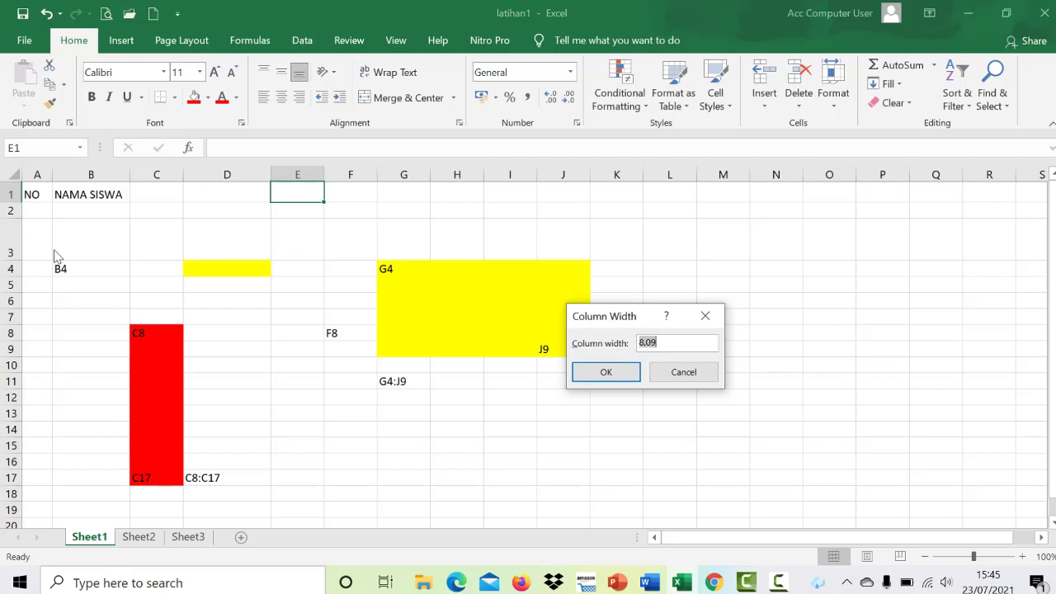
text(15)
key(Return)
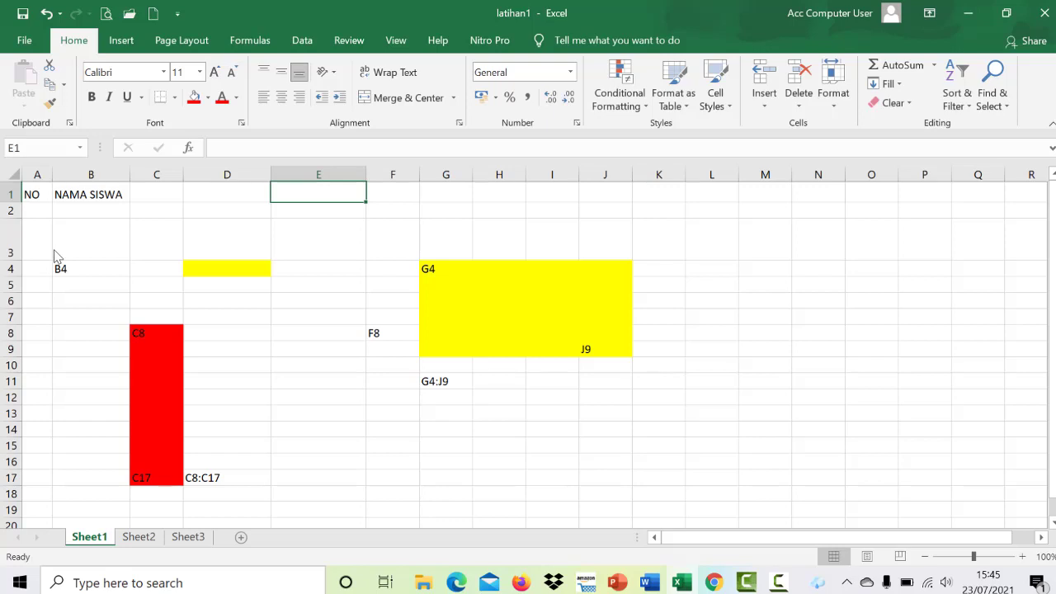
- Set the width of column F to exactly 4 through cell F1
key(Right)
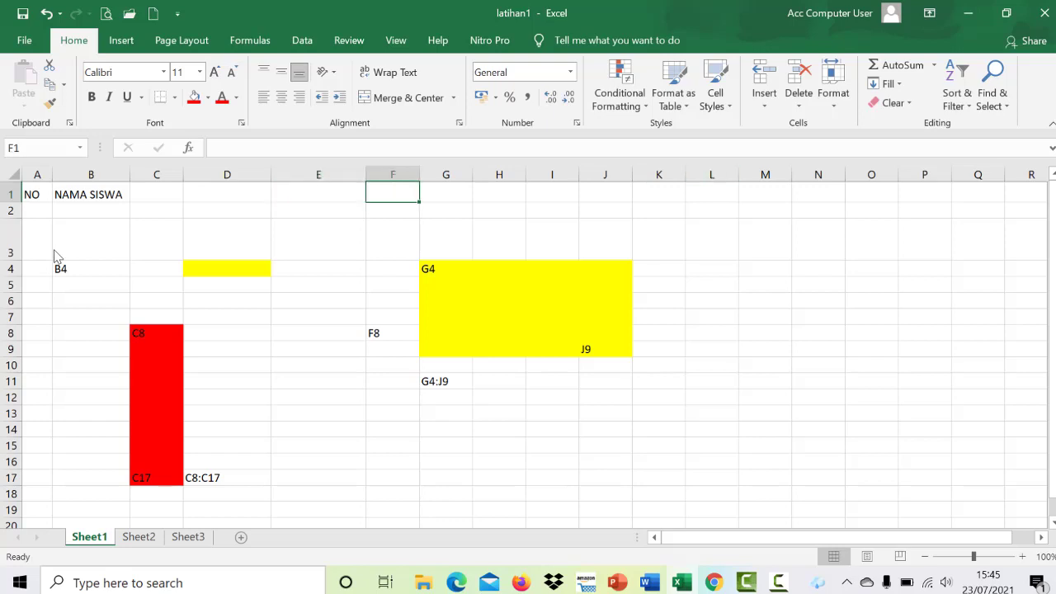
key(alt+h)
key(o)
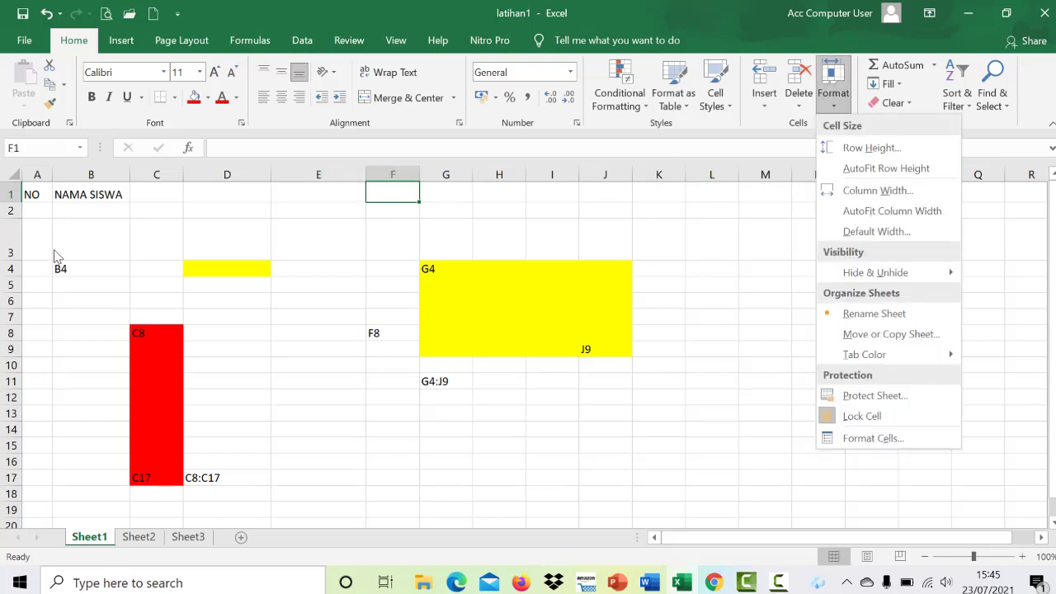
key(Down)
key(Down)
key(Down)
key(Return)
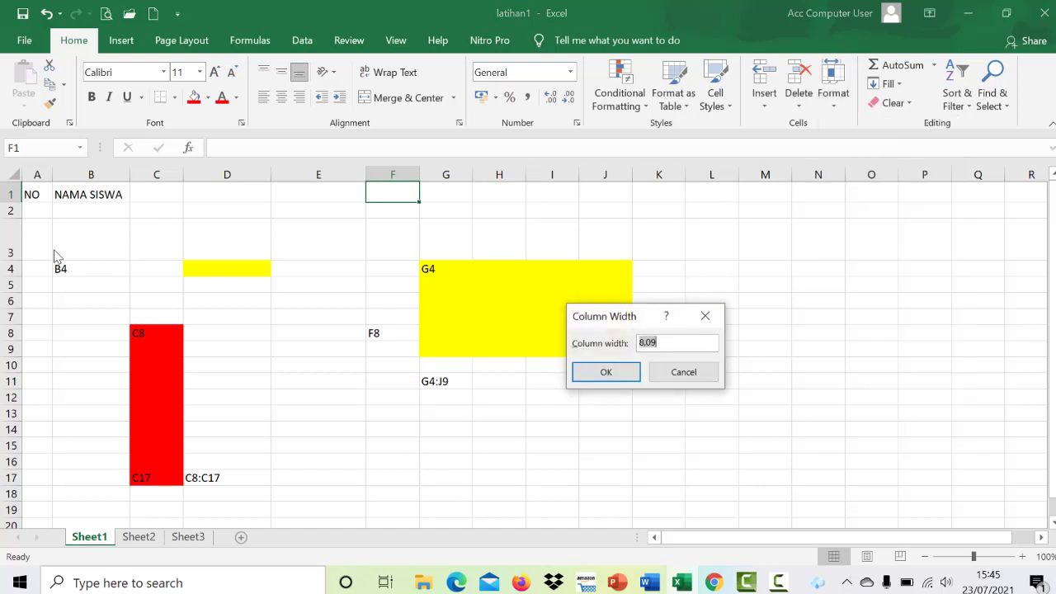
text(4)
key(Return)
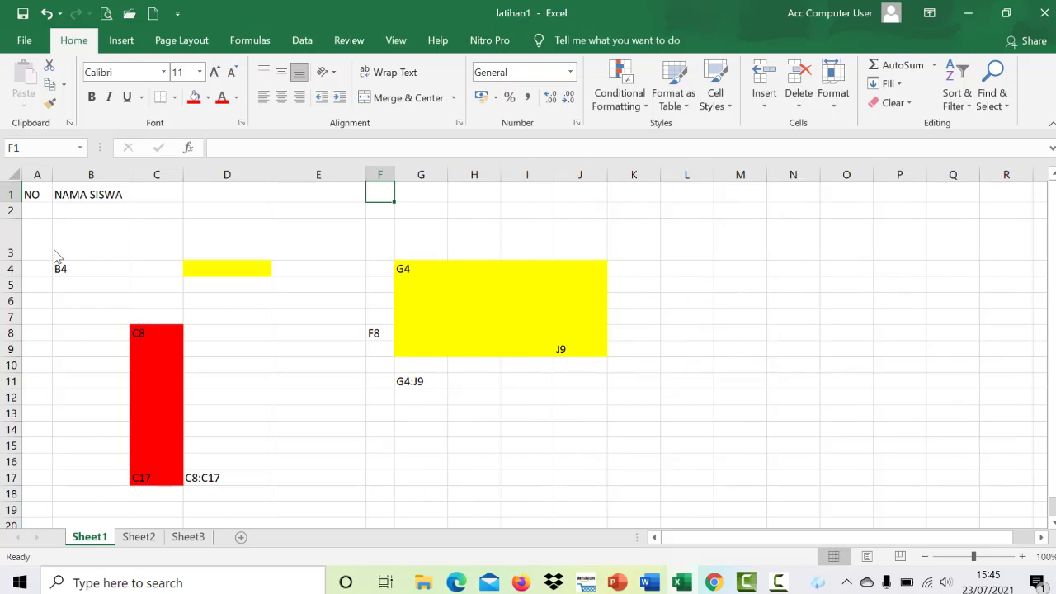
- Set the height of row 2 to exactly 20 through cell A2
key(Down)
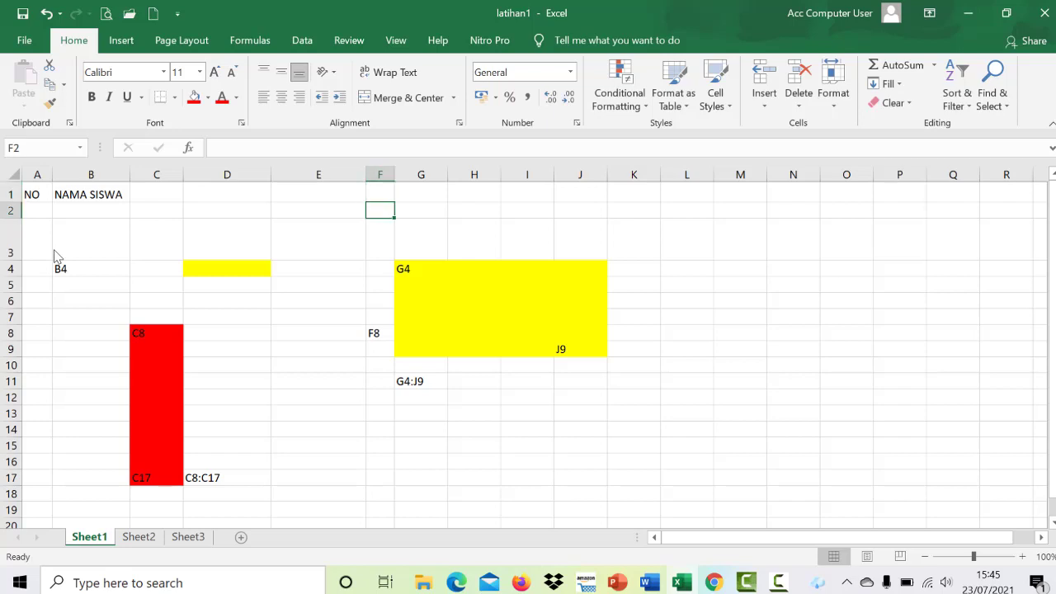
key(Home)
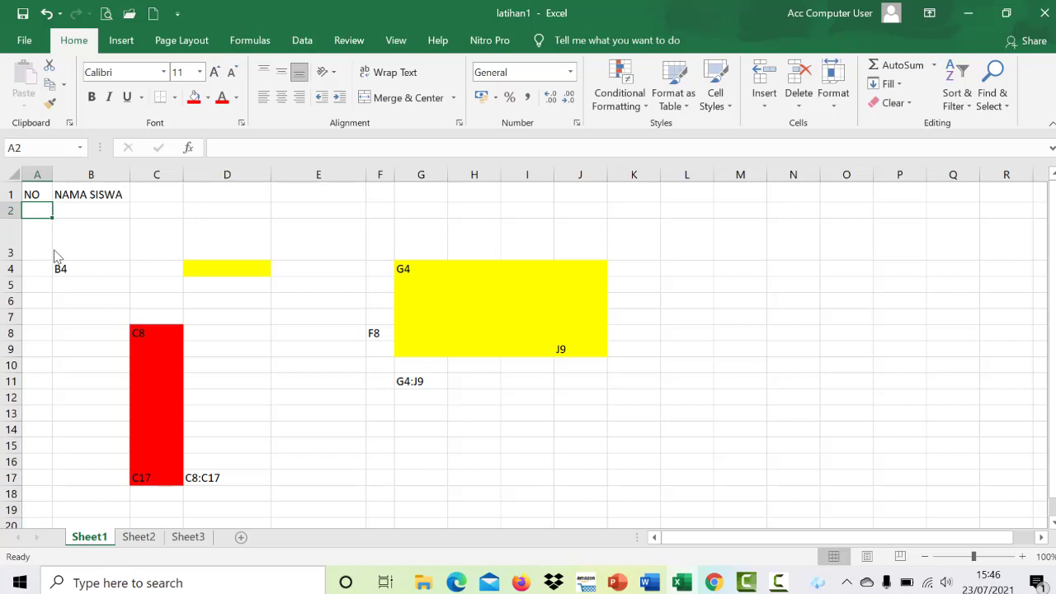
key(alt+h)
key(o)
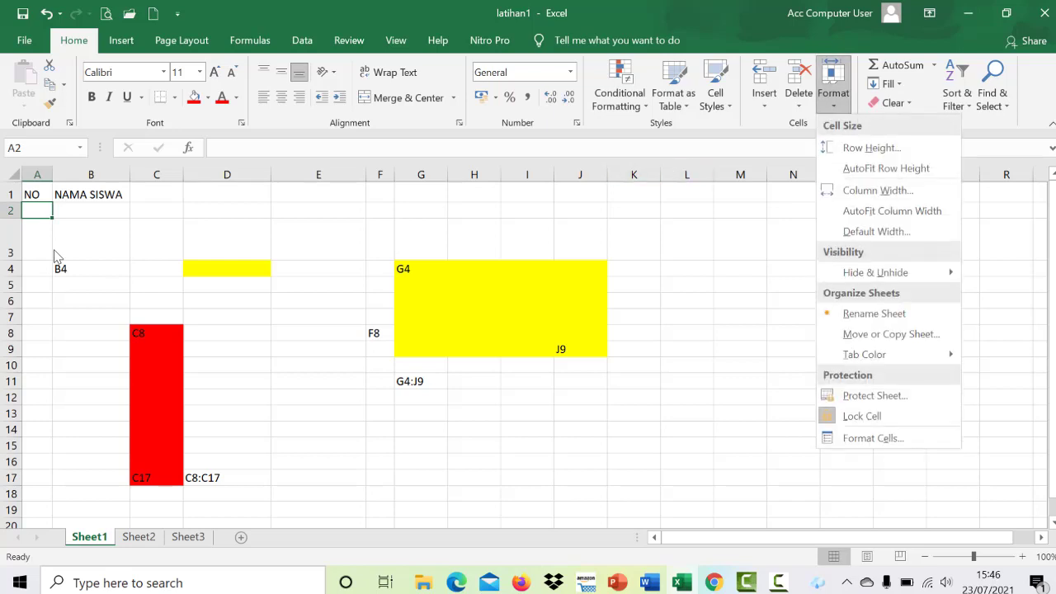
key(Down)
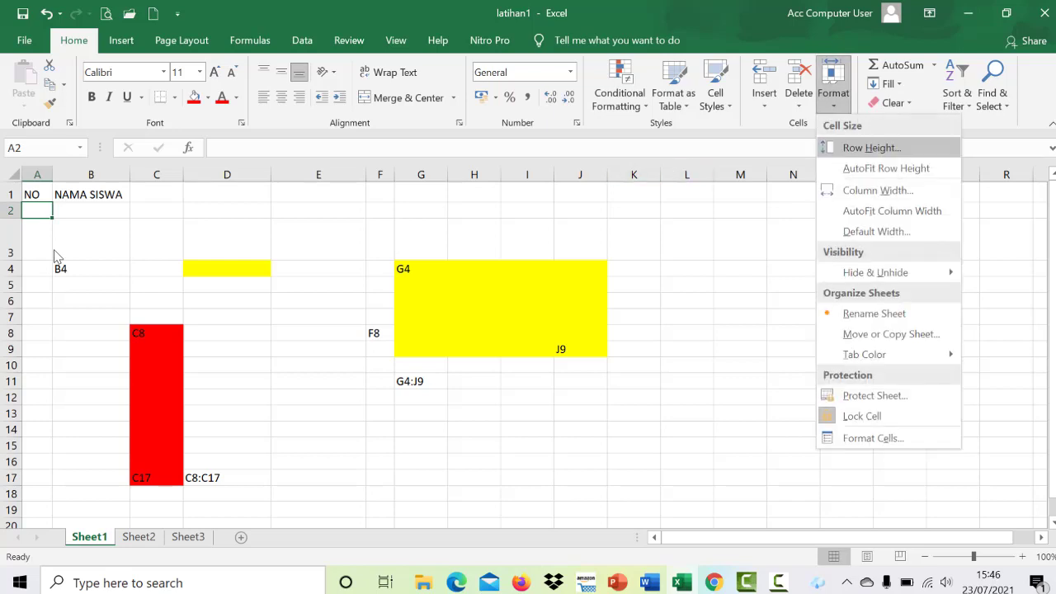
key(Return)
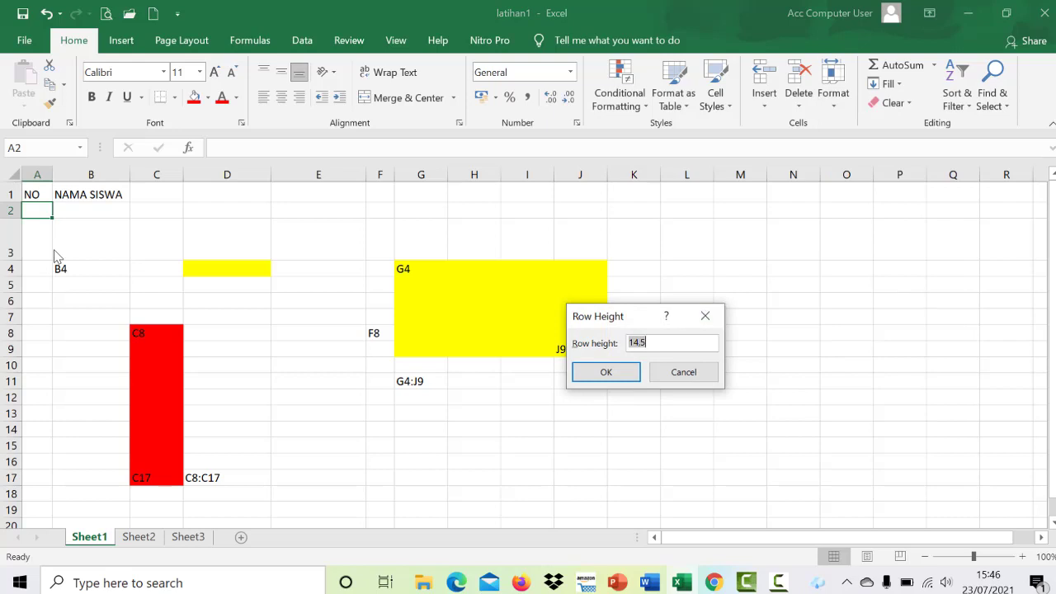
text(20)
key(Return)
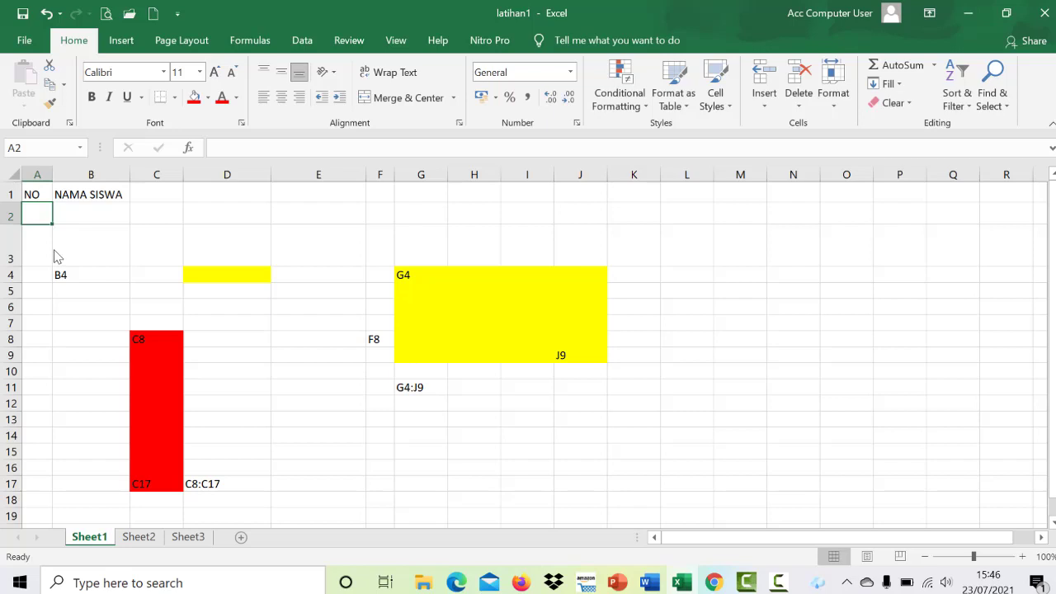
key(shift+Down)
key(shift+Down)
key(shift+Down)
key(shift+Down)
key(shift+Down)
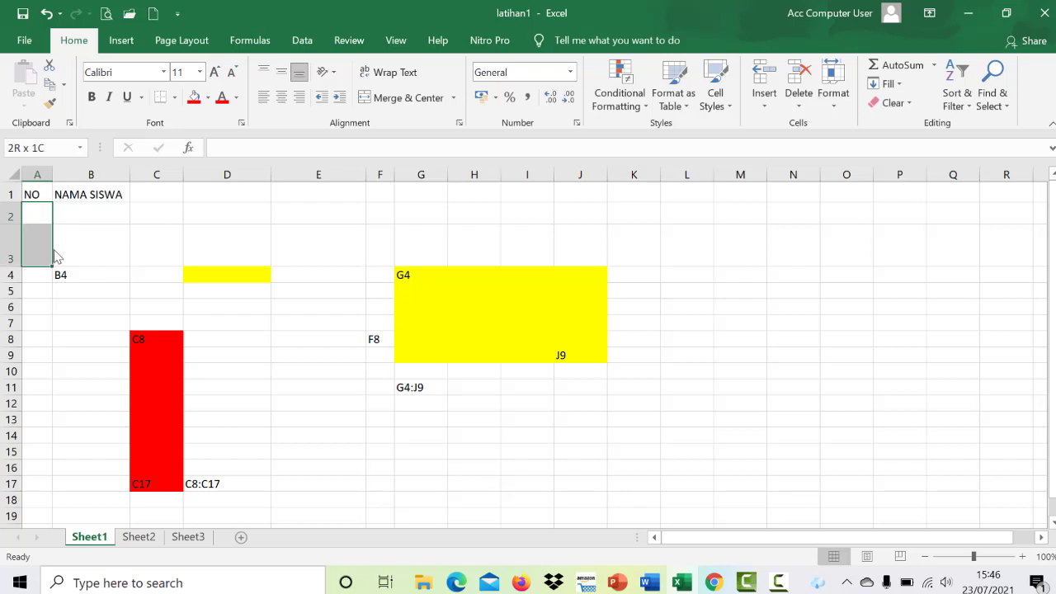
key(shift+BackSpace)
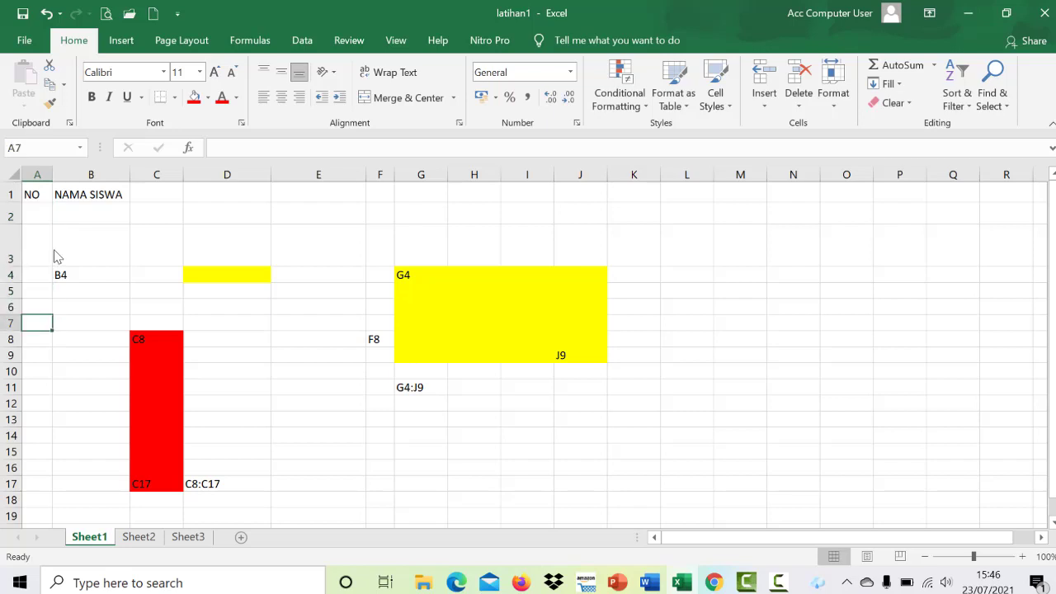
key(BackSpace)
key(Up)
key(Up)
key(Up)
key(Up)
key(Up)
- Set the height of rows 2 to 7 to 30 at once by using the range A2:A7
key(shift+Down)
key(shift+Down)
key(shift+Down)
key(shift+Down)
key(shift+Down)
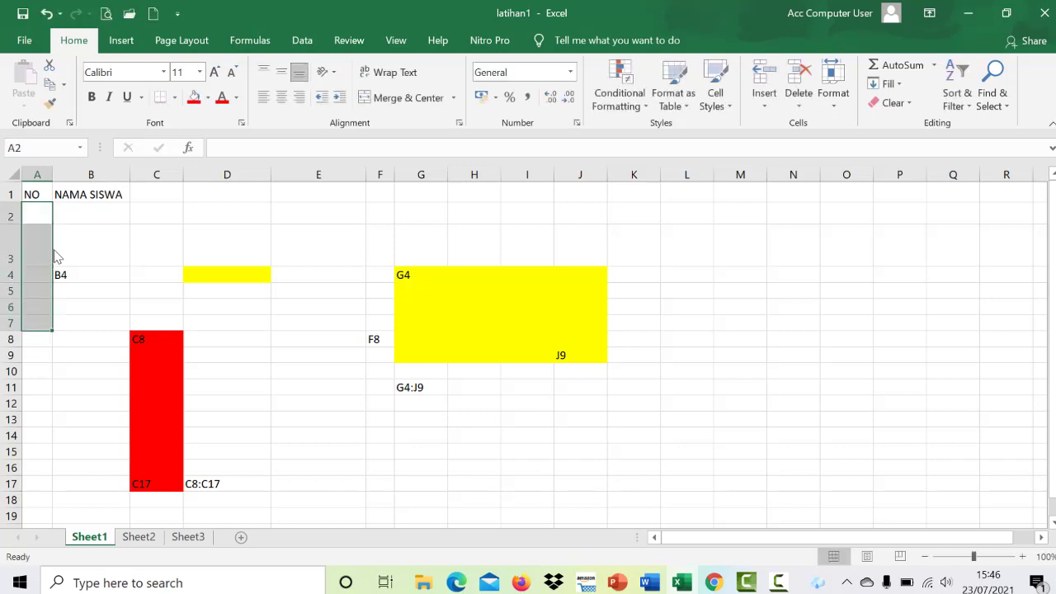
key(alt+h)
key(o)
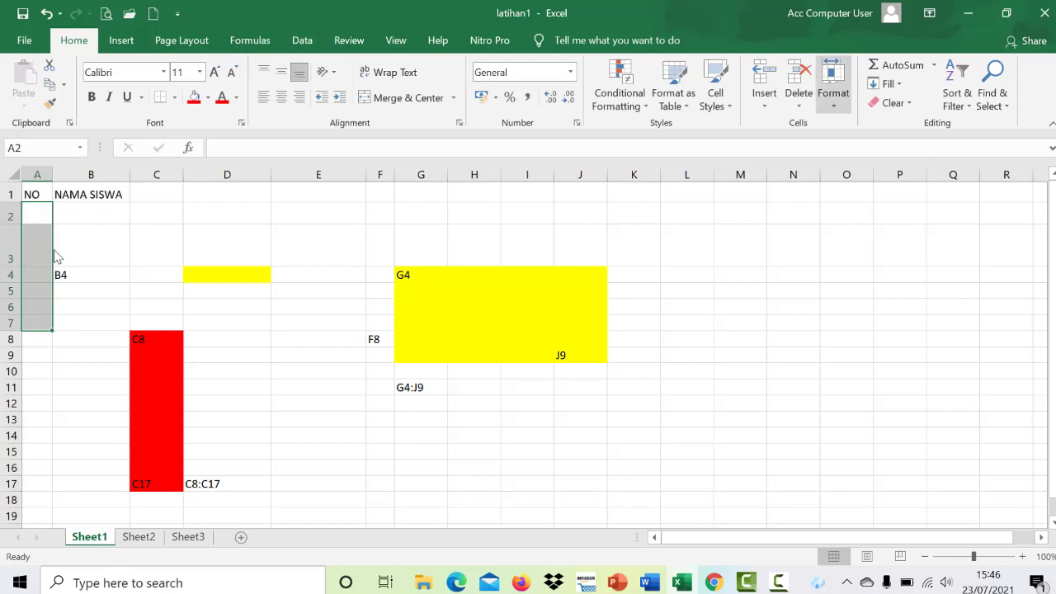
key(h)
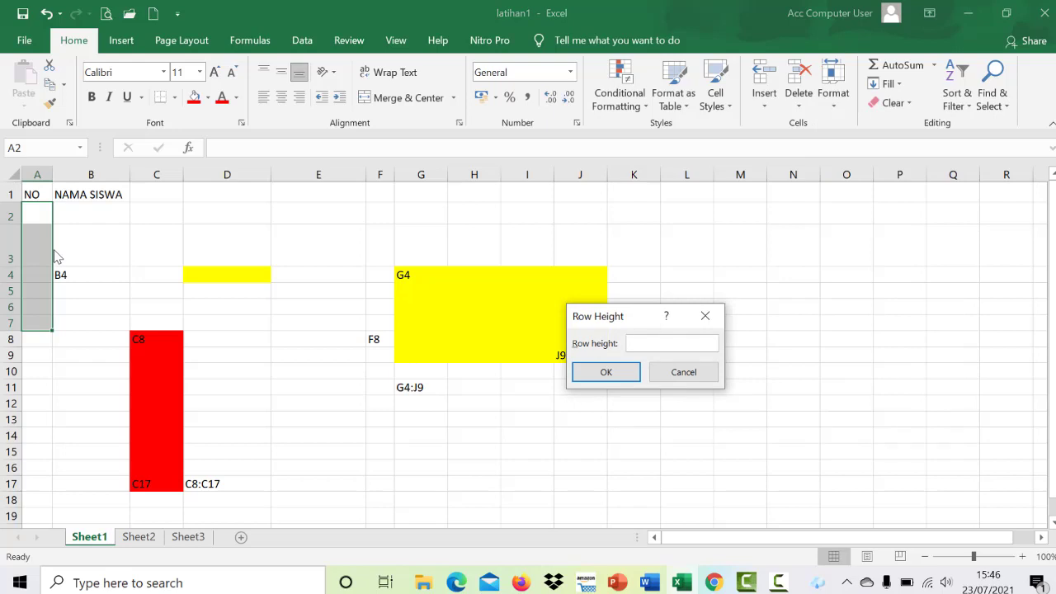
text(30)
key(Return)
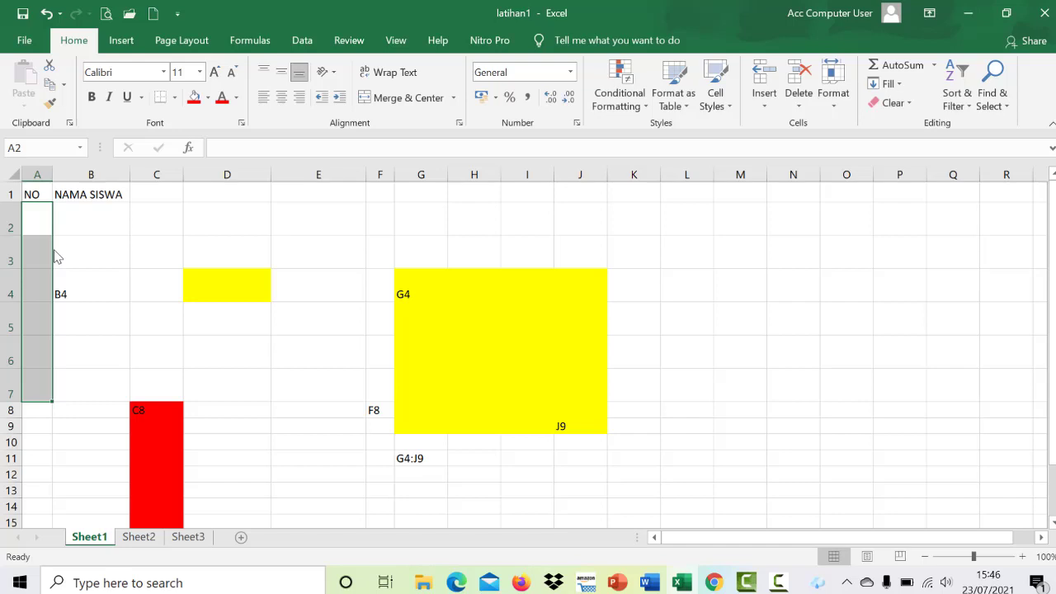
- Set the width of columns D to I to 2 at once by using the range D1:I1
key(Up)
key(Right)
key(Right)
key(Right)
key(shift+Right)
key(shift+Right)
key(shift+Right)
key(shift+Right)
key(shift+Right)
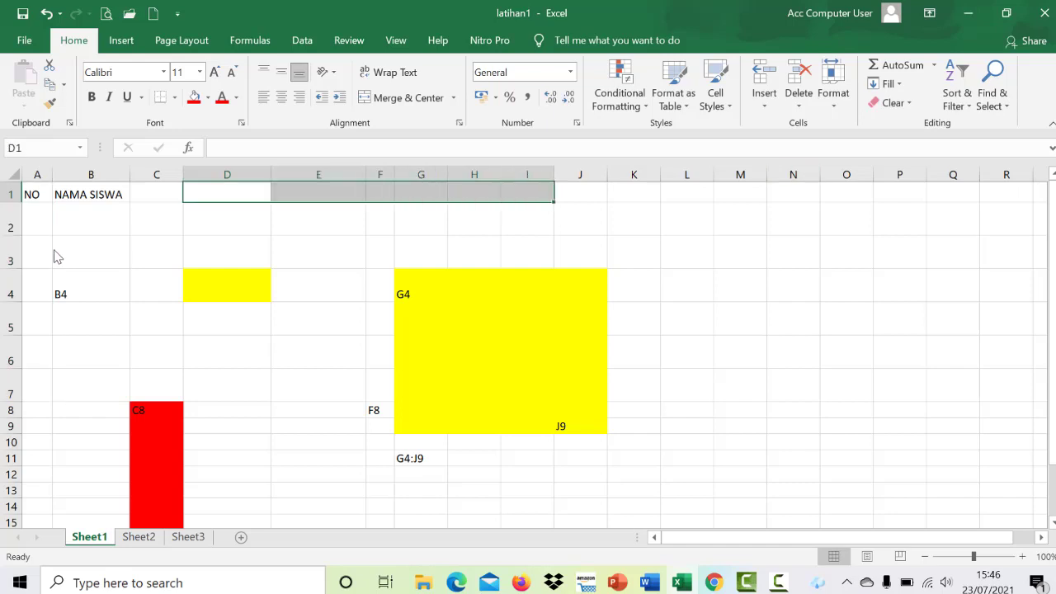
key(alt+h)
key(o)
key(Down)
key(Down)
key(Down)
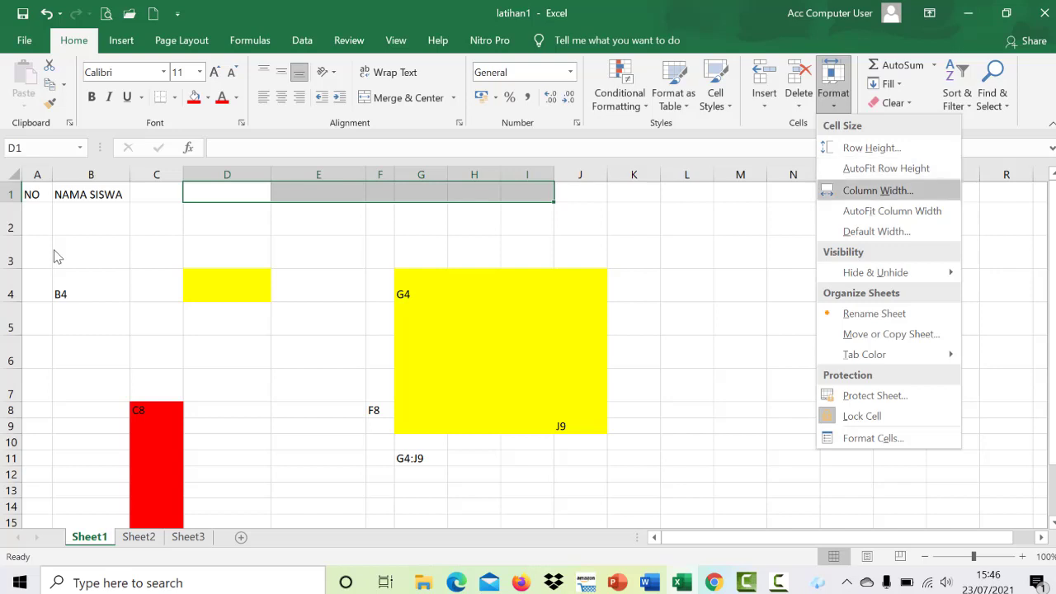
key(Return)
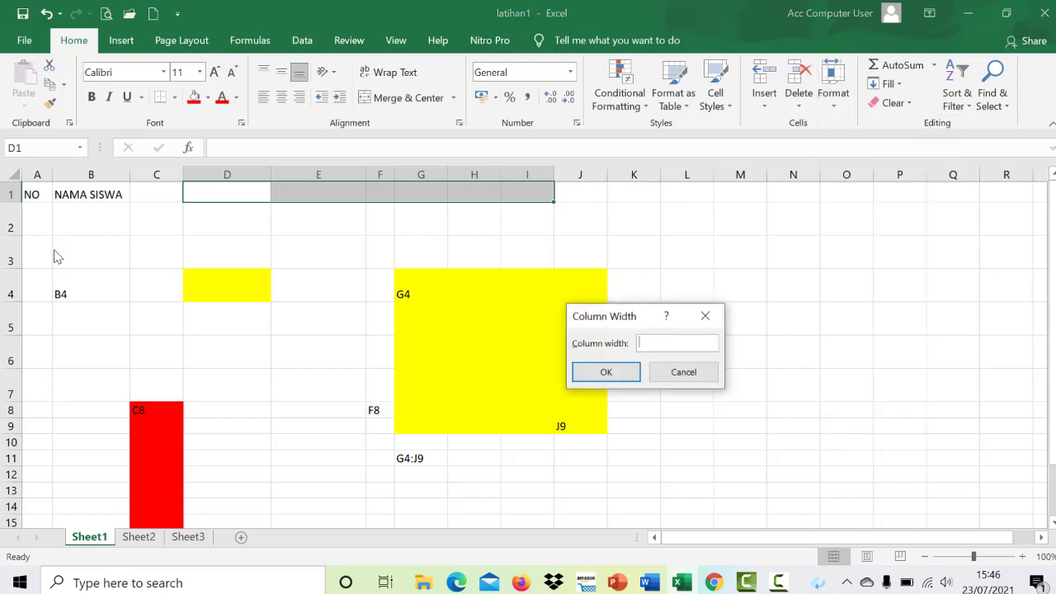
text(2)
key(Return)
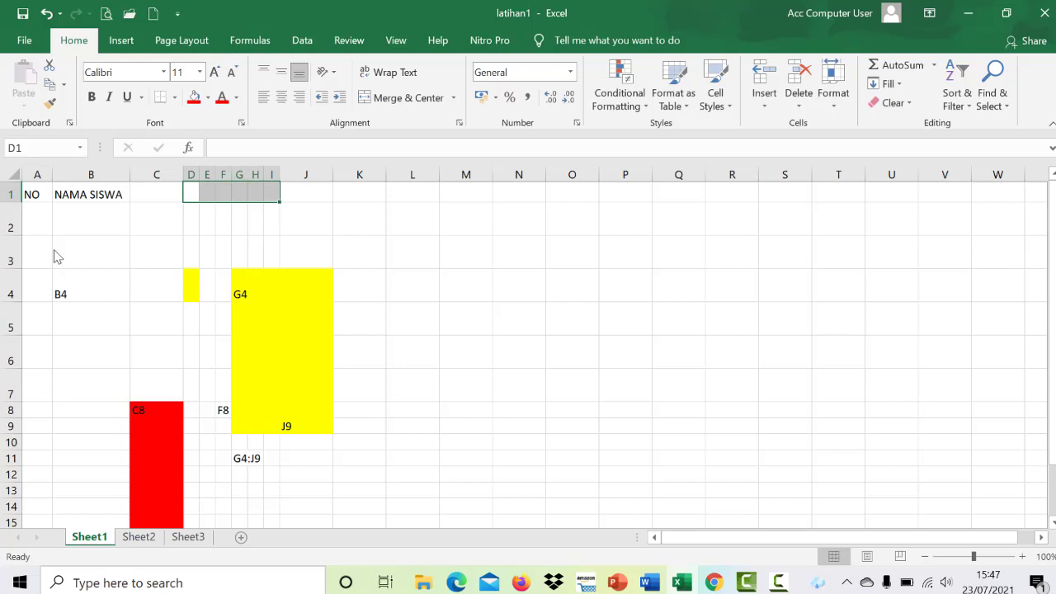
- Resize columns G and I by hand so both are wider than column H, with G the widest
drag(280, 174, 332, 174)
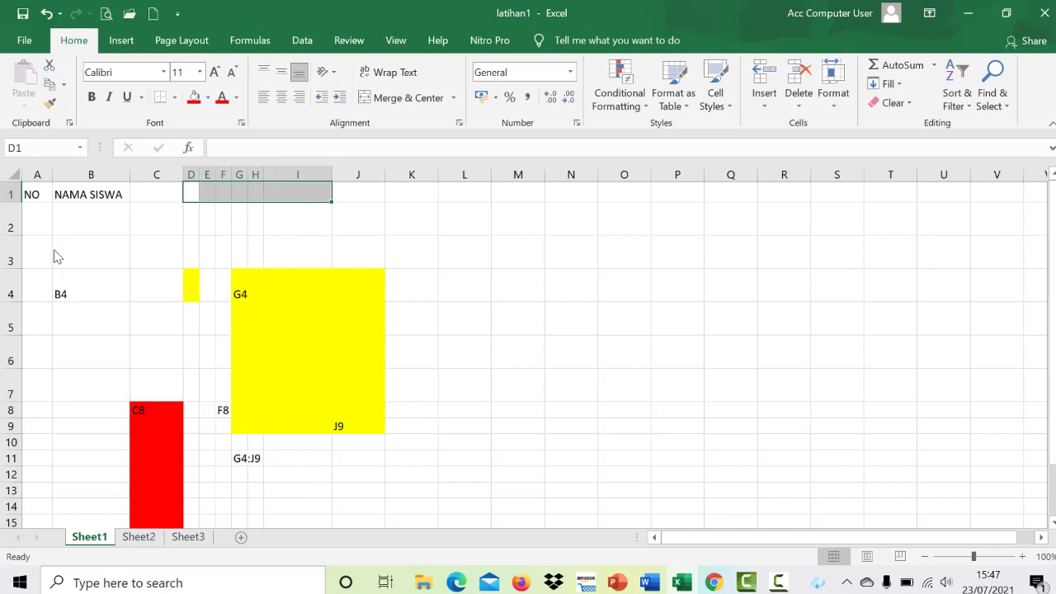
drag(331, 174, 281, 174)
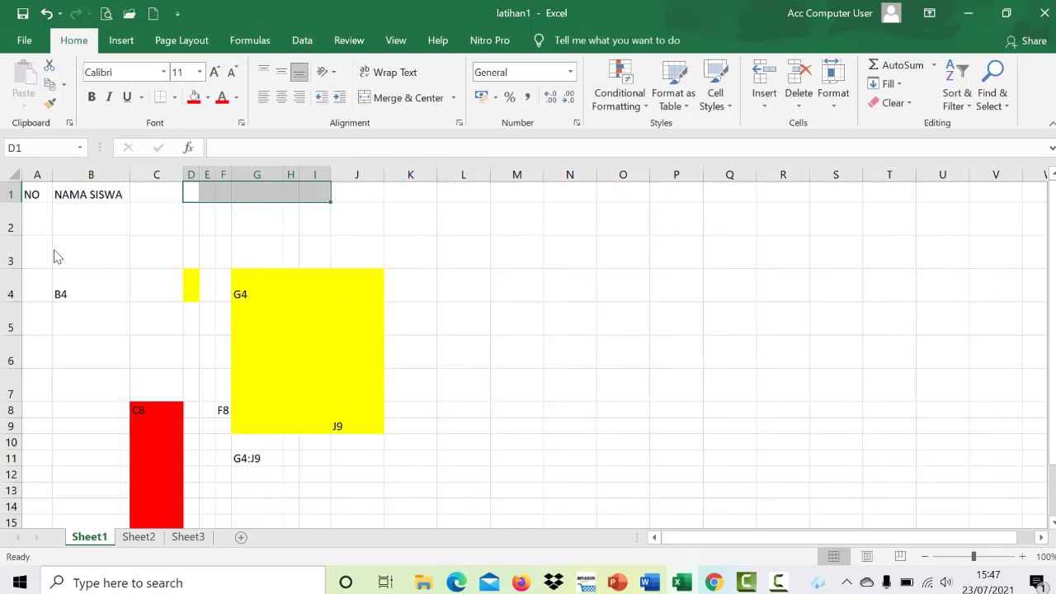
key(Right)
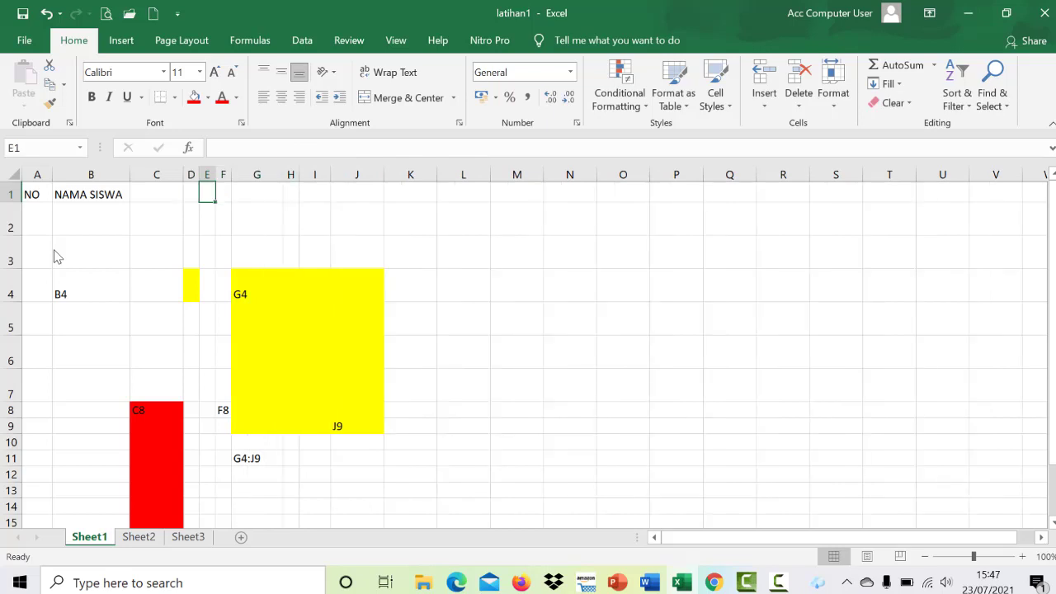
- Select the range K1:O5 and narrow column N by hand to about half its neighbours' width
key(Right)
key(Right)
key(Right)
key(Right)
key(Right)
key(Right)
key(shift+Down)
key(shift+Down)
key(shift+Down)
key(shift+Right)
key(shift+Right)
key(shift+Down)
key(shift+Right)
key(shift+Right)
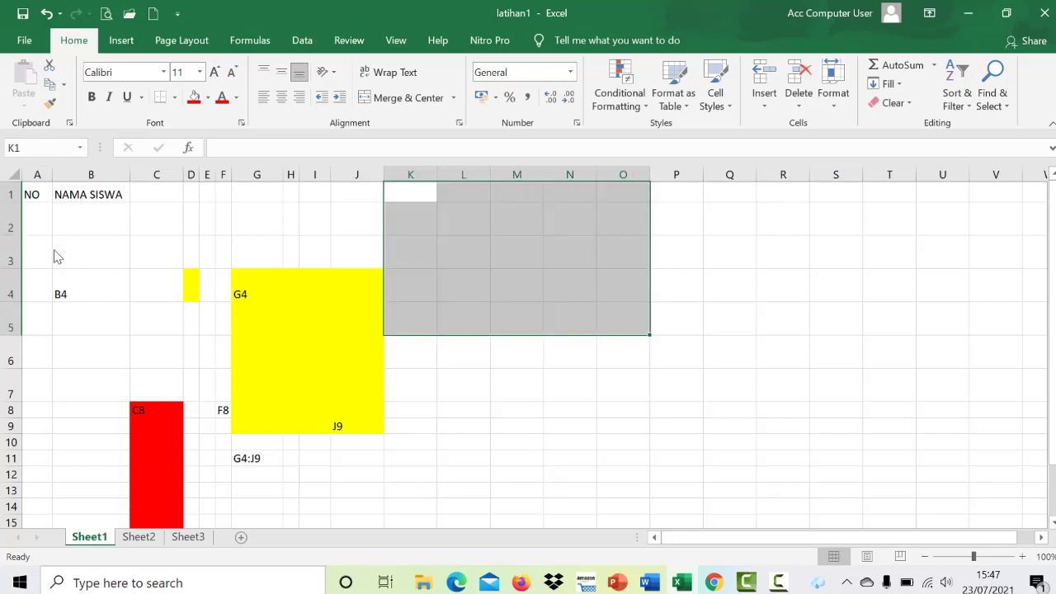
drag(597, 174, 568, 174)
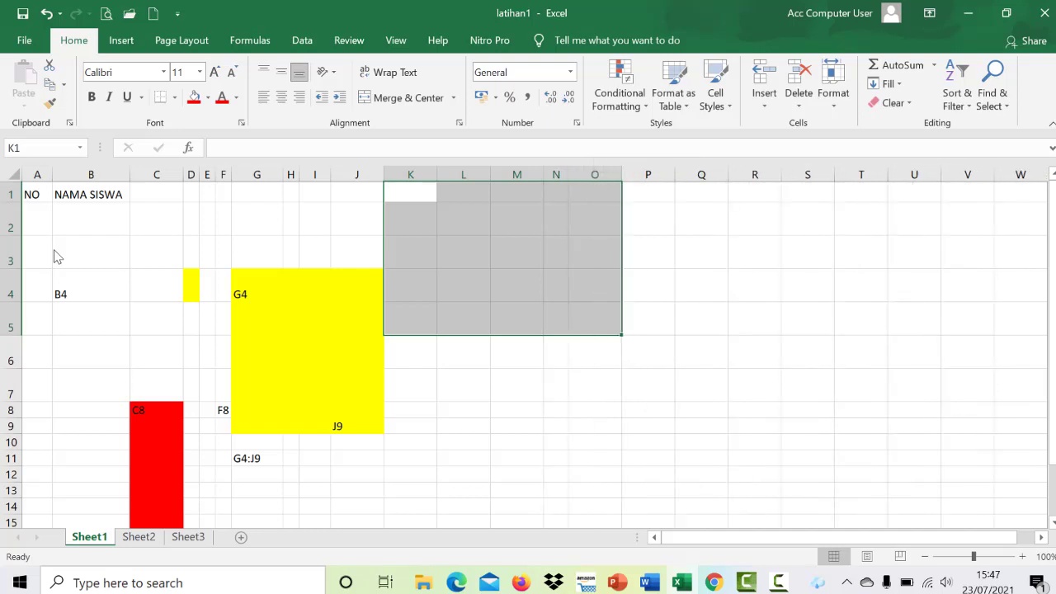
- Reselect the range K1:O1 and widen column N by hand beyond its neighbouring columns
key(BackSpace)
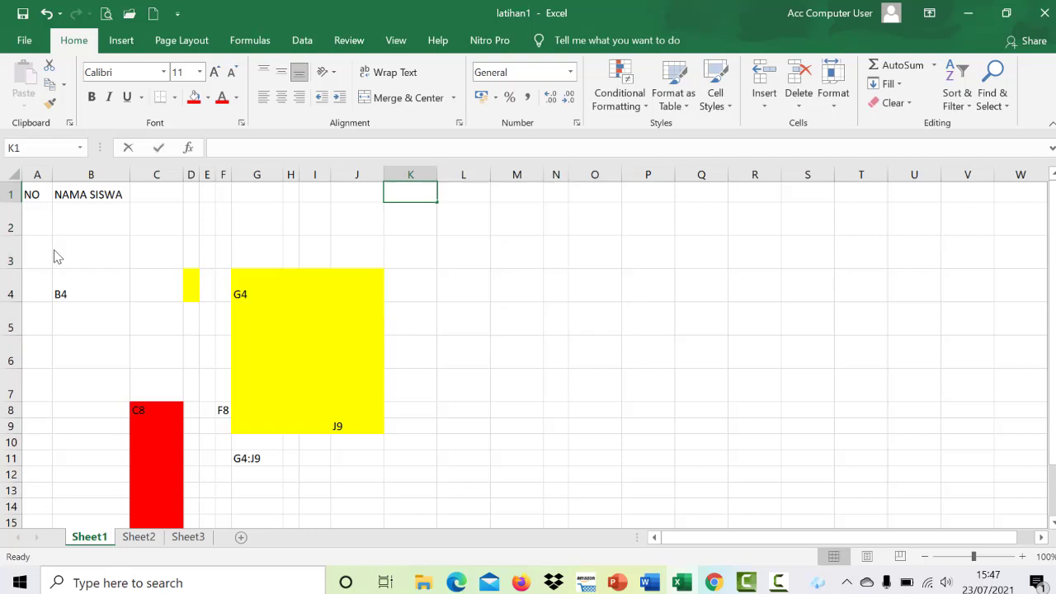
key(Escape)
key(Right)
key(Right)
key(Down)
key(Down)
key(Up)
key(Up)
key(Left)
key(Left)
key(shift+Right)
key(shift+Right)
key(shift+Right)
key(shift+Right)
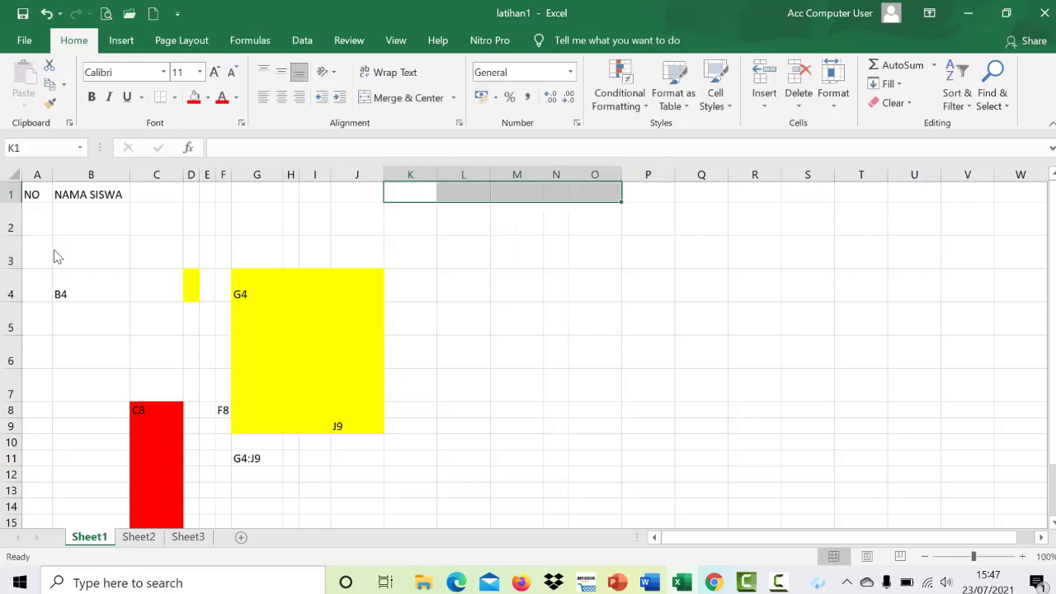
drag(569, 175, 637, 175)
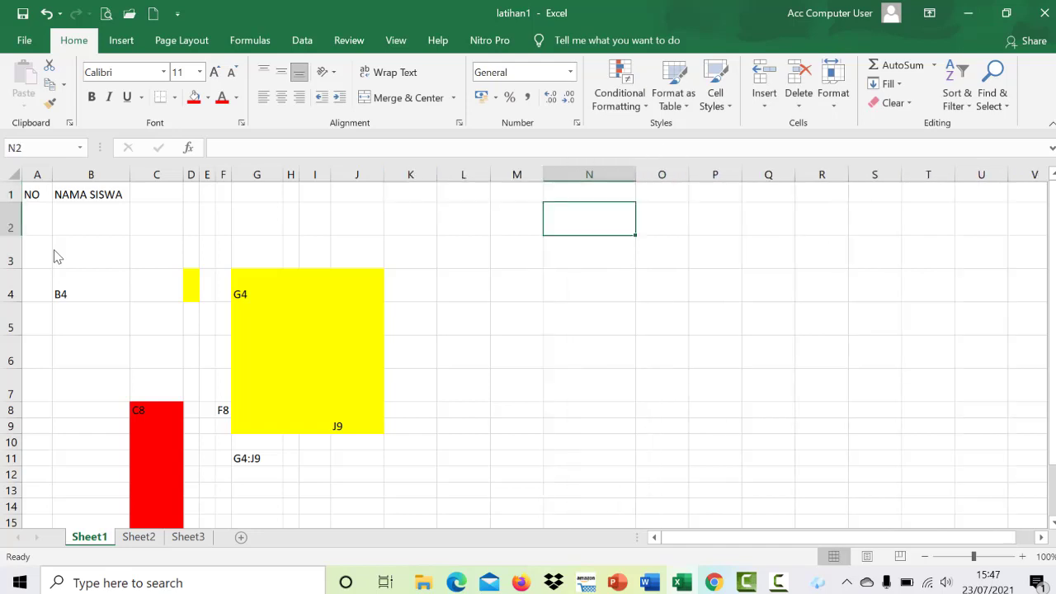
- Set the width of columns K to O to 3 at once by using the range K1:O1
drag(410, 193, 662, 193)
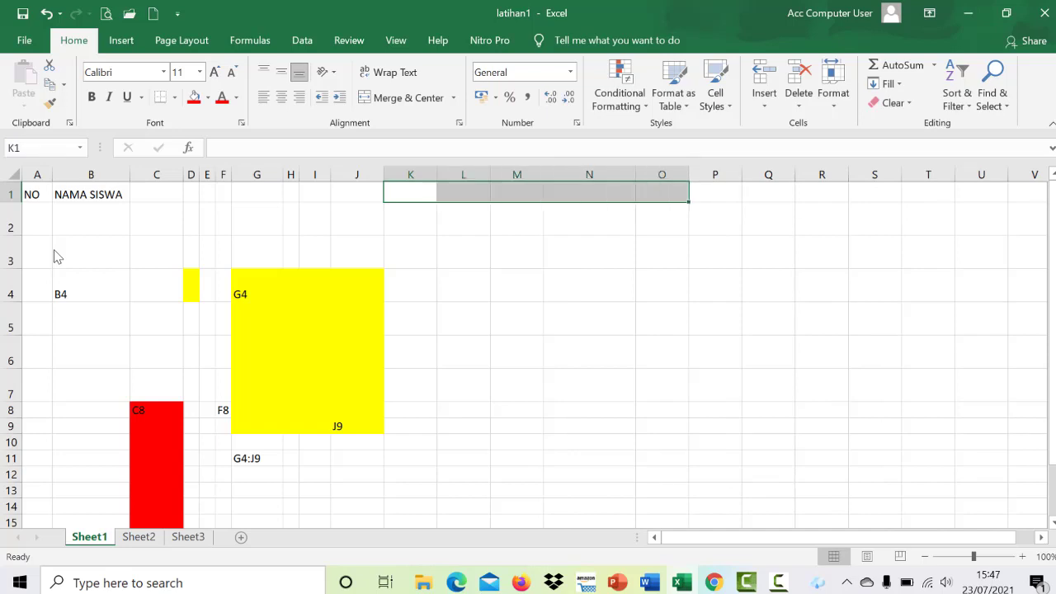
click(834, 92)
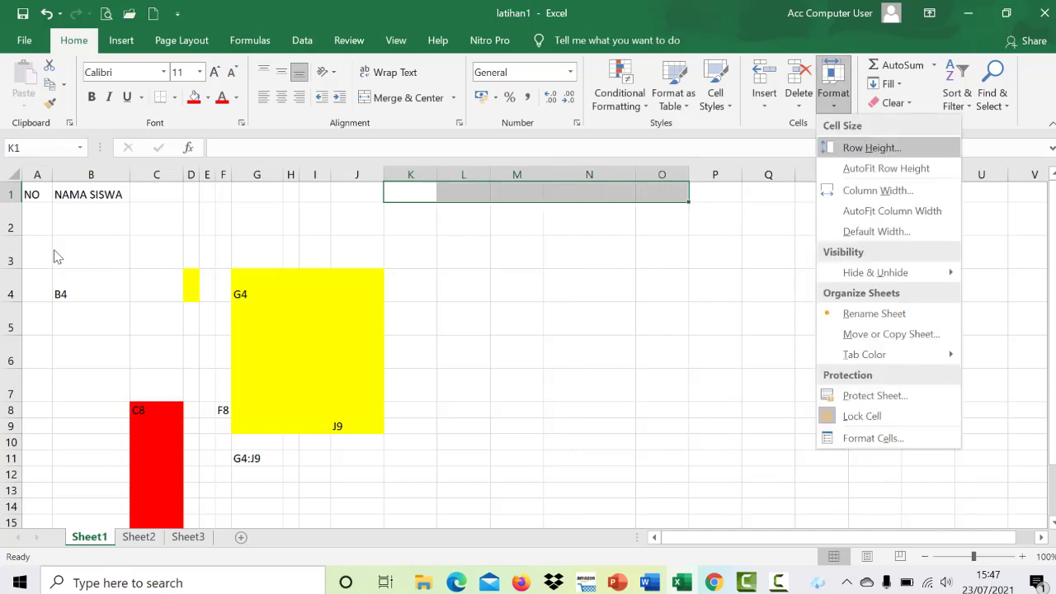
click(878, 190)
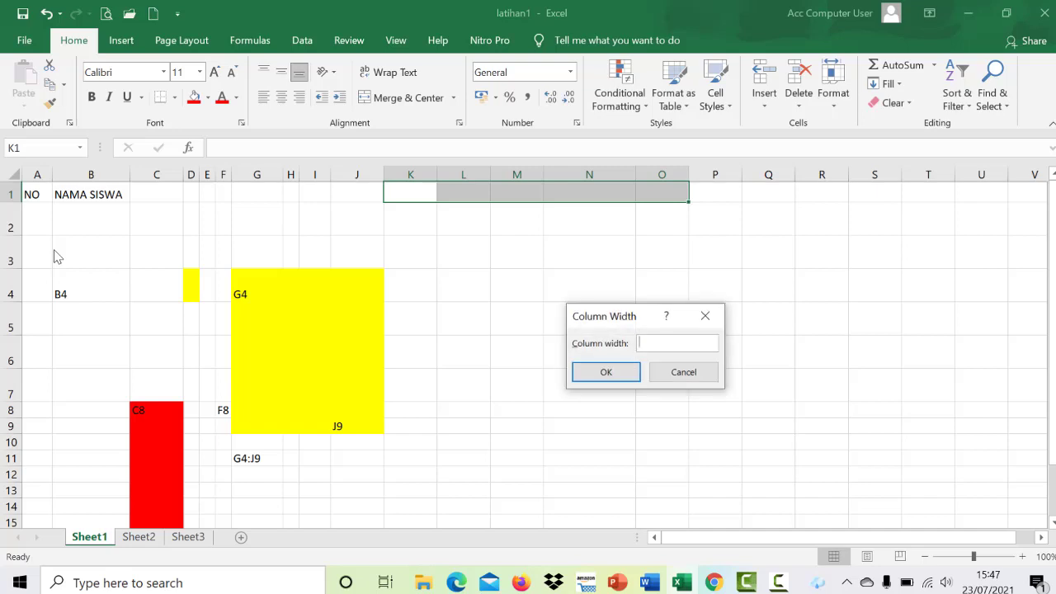
text(3)
click(605, 372)
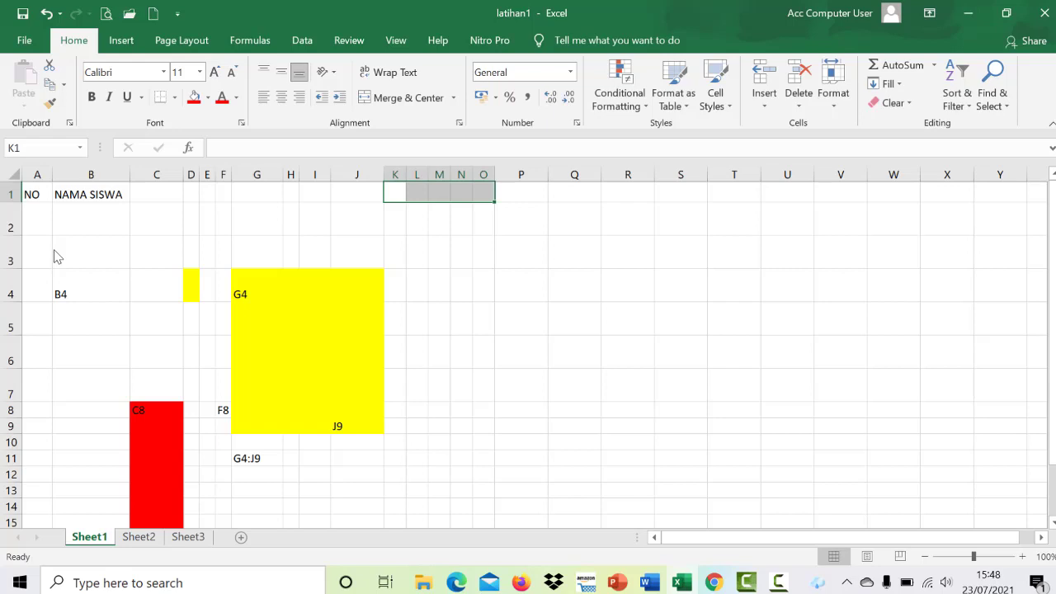
click(461, 219)
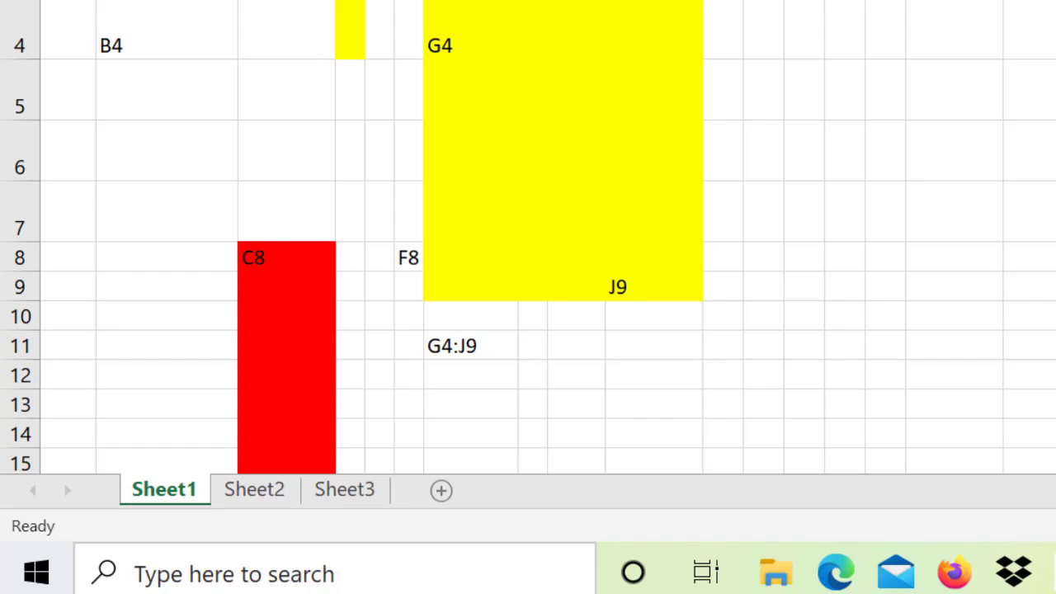
- Rename the Sheet1 worksheet as LATIH1
right_click(167, 488)
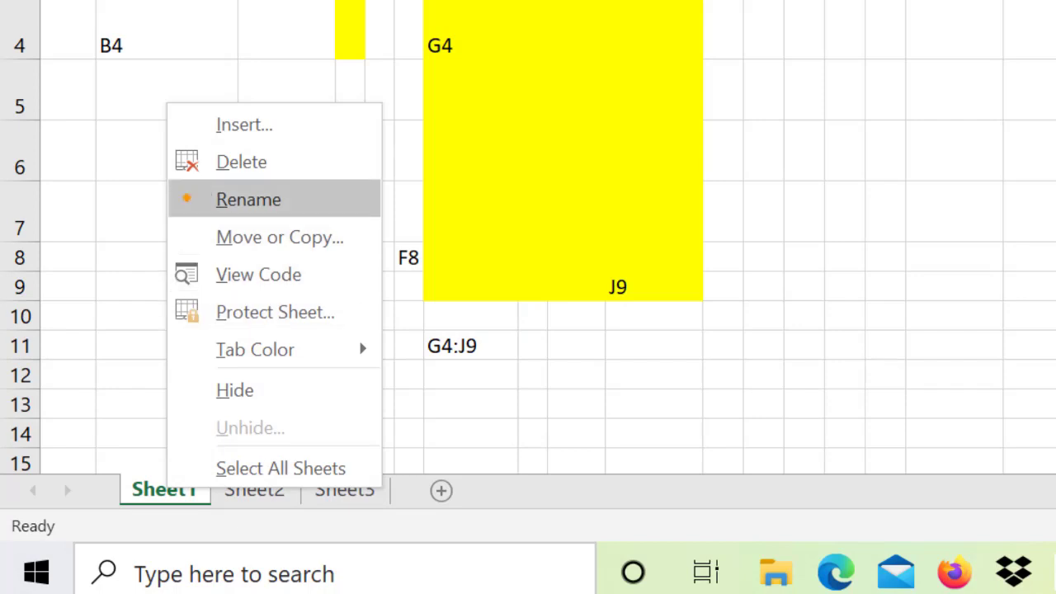
key(Return)
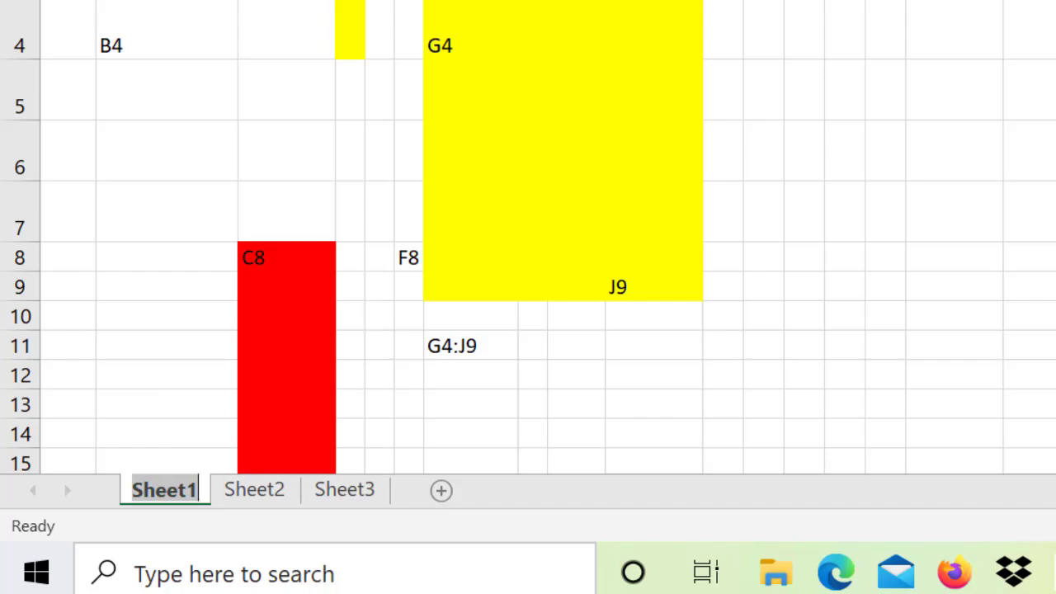
text(LA)
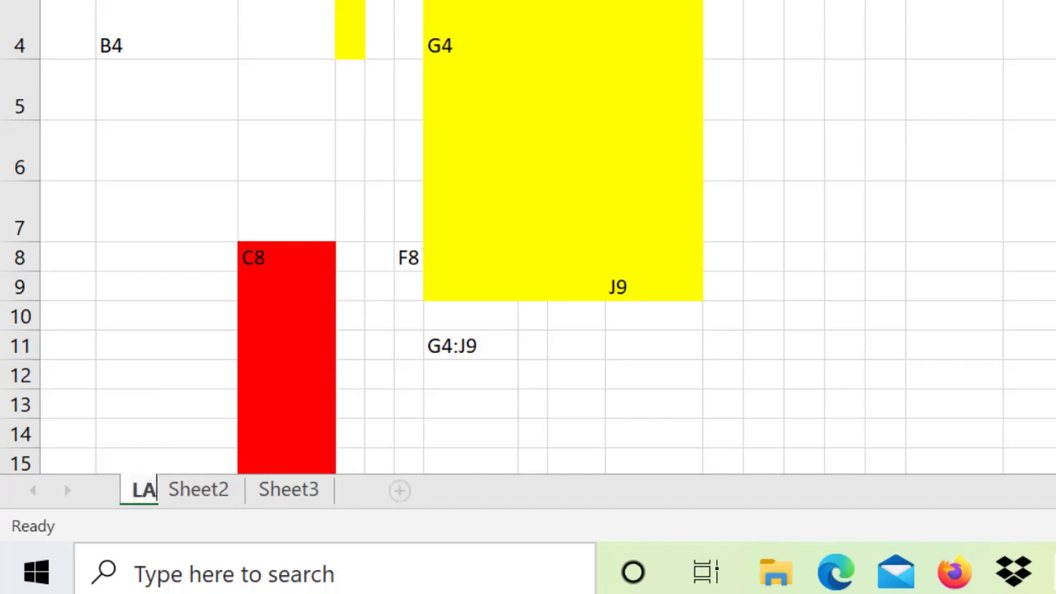
text(TIH)
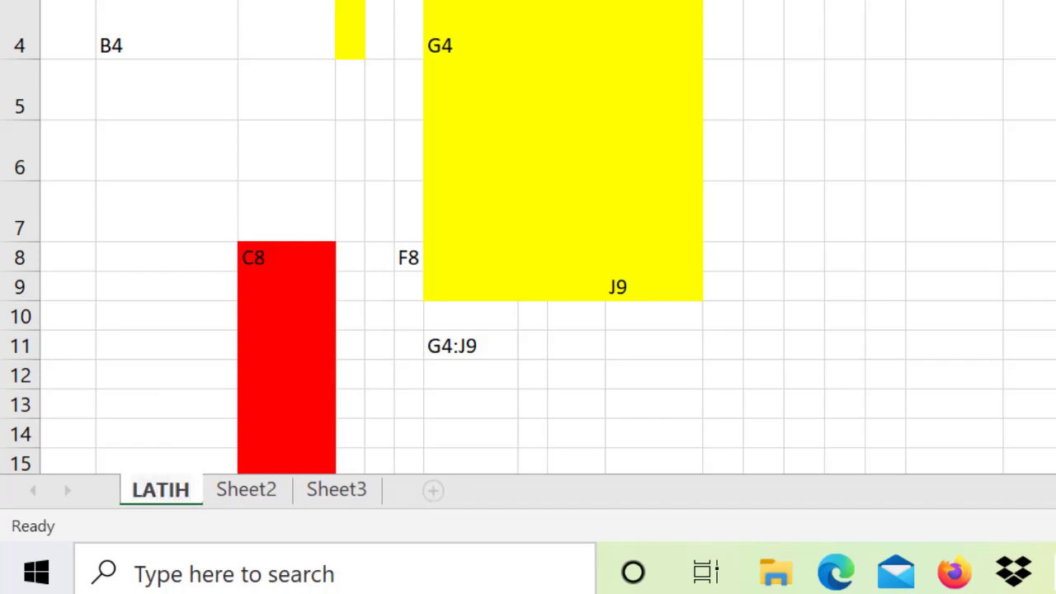
text(1)
key(Return)
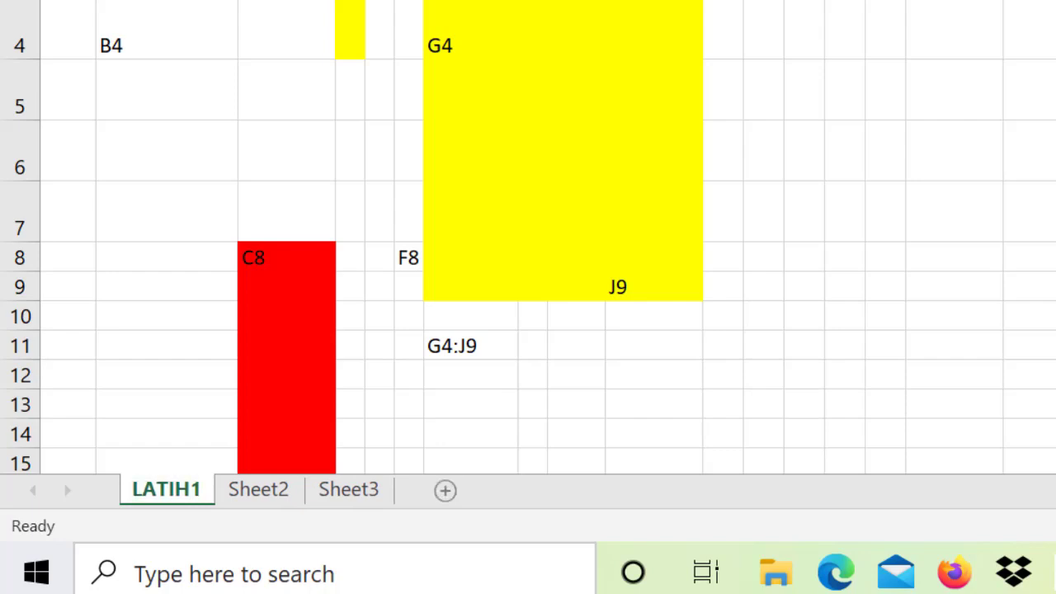
- Rename the Sheet2 worksheet as LATIH2
click(258, 489)
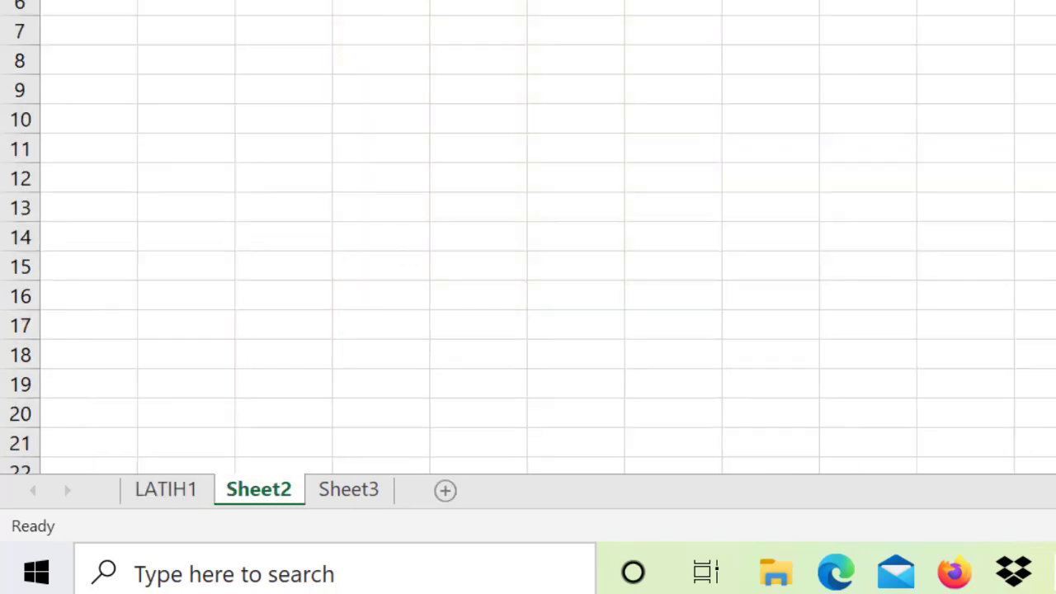
right_click(264, 489)
key(Escape)
click(536, 392)
right_click(277, 490)
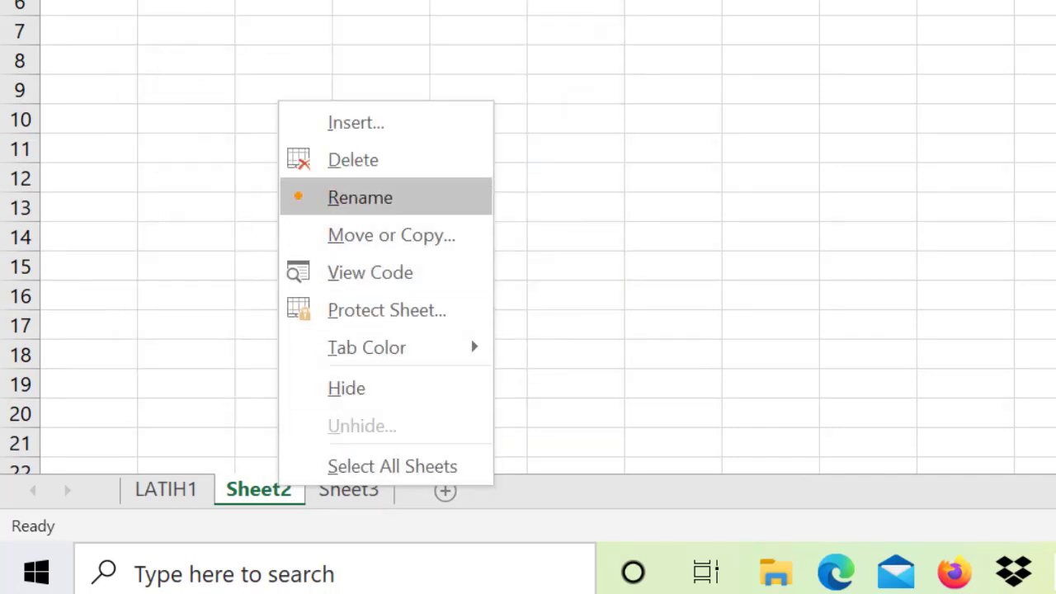
click(361, 196)
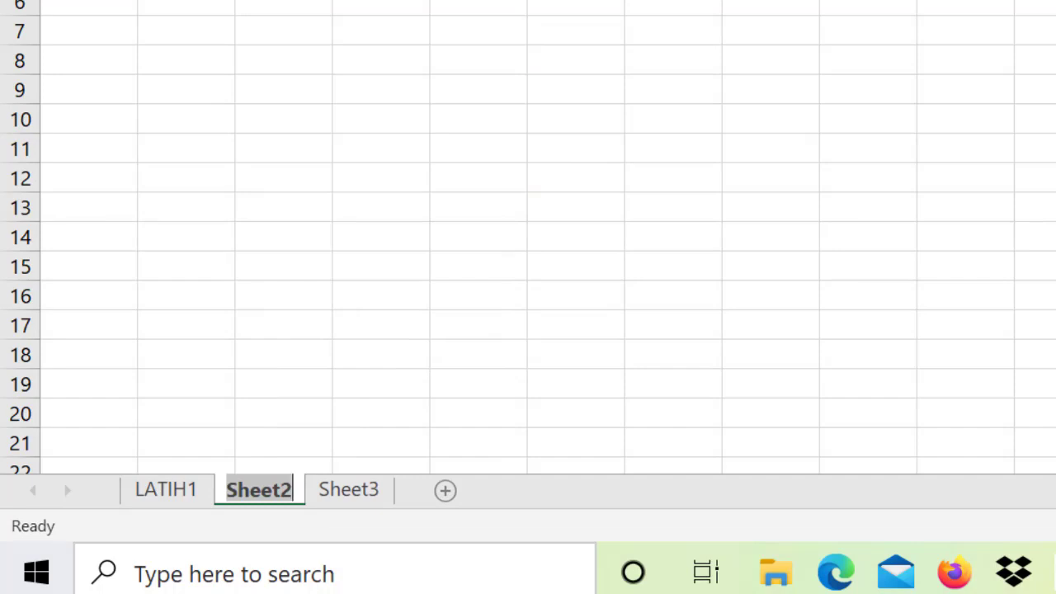
text(LATIH2)
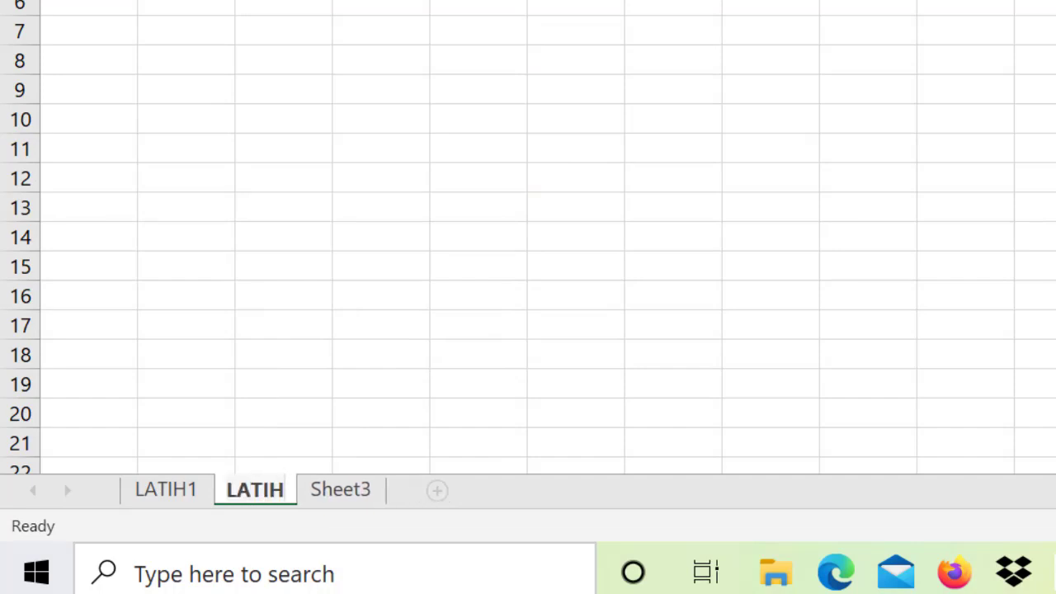
key(Return)
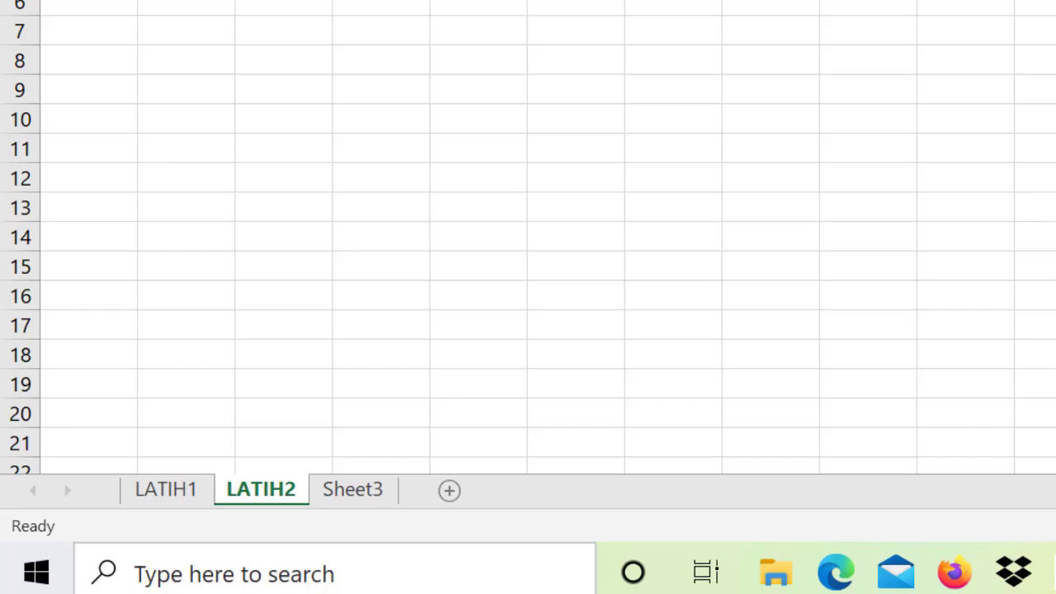
- Delete the empty LATIH2 worksheet from the workbook
right_click(261, 490)
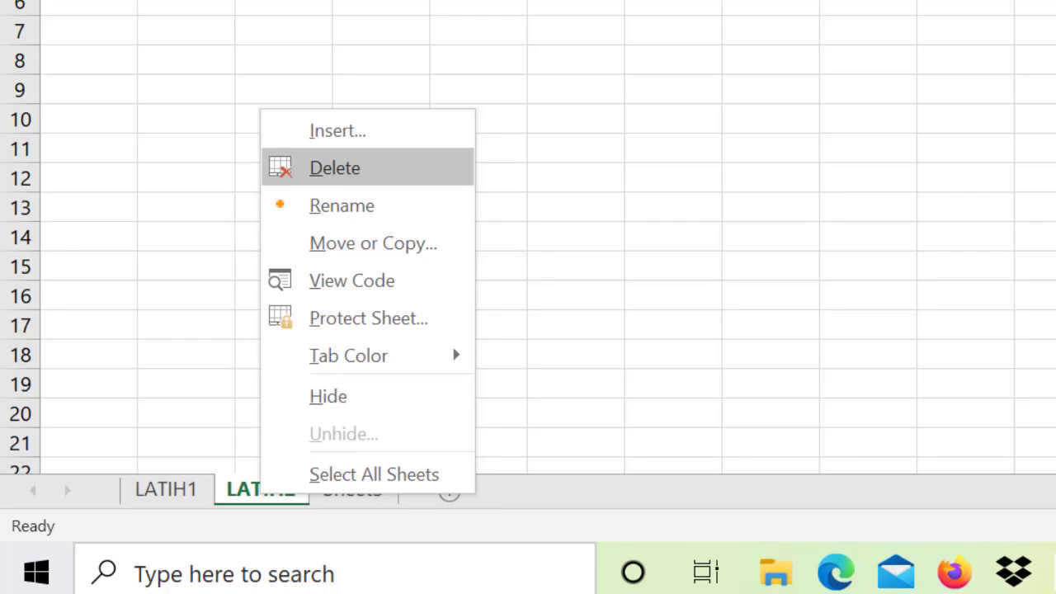
key(Up)
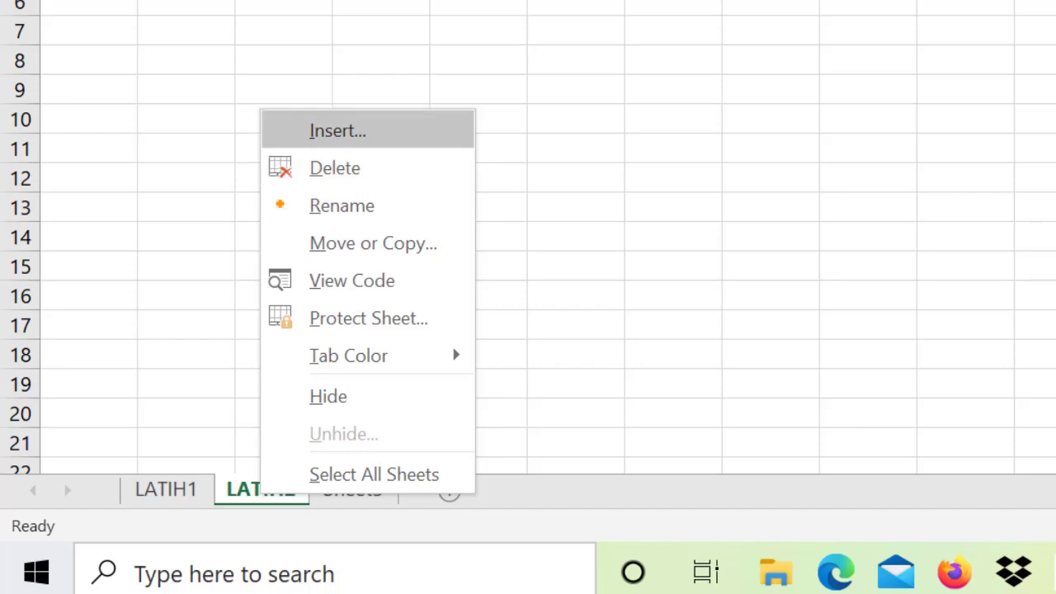
key(Down)
key(Return)
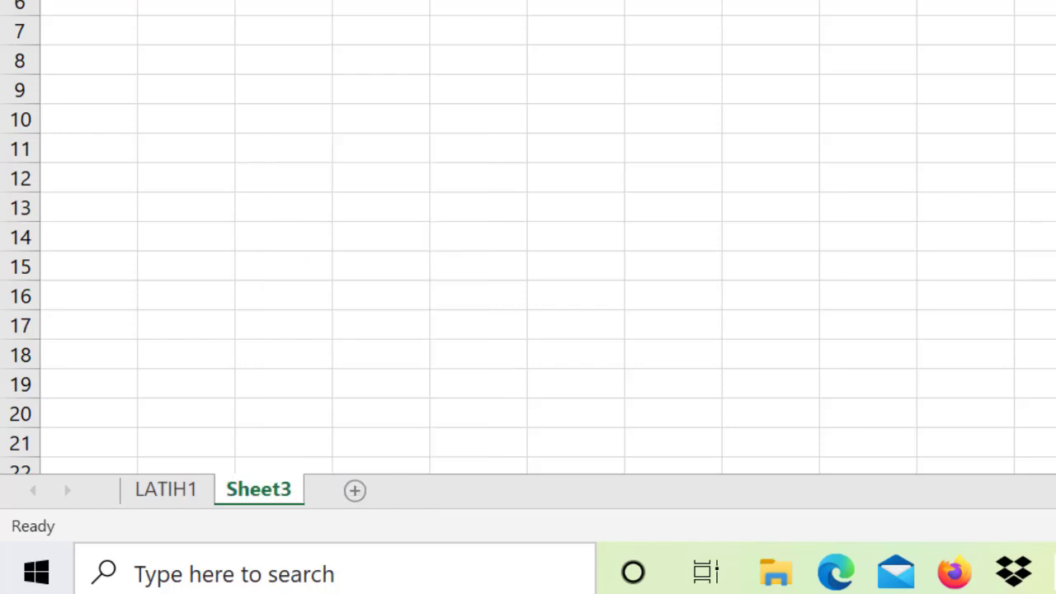
- Create a copy of the LATIH1 worksheet in latihan1.xlsx, placed before Sheet3, and return to the original LATIH1
key(ctrl+Page_Up)
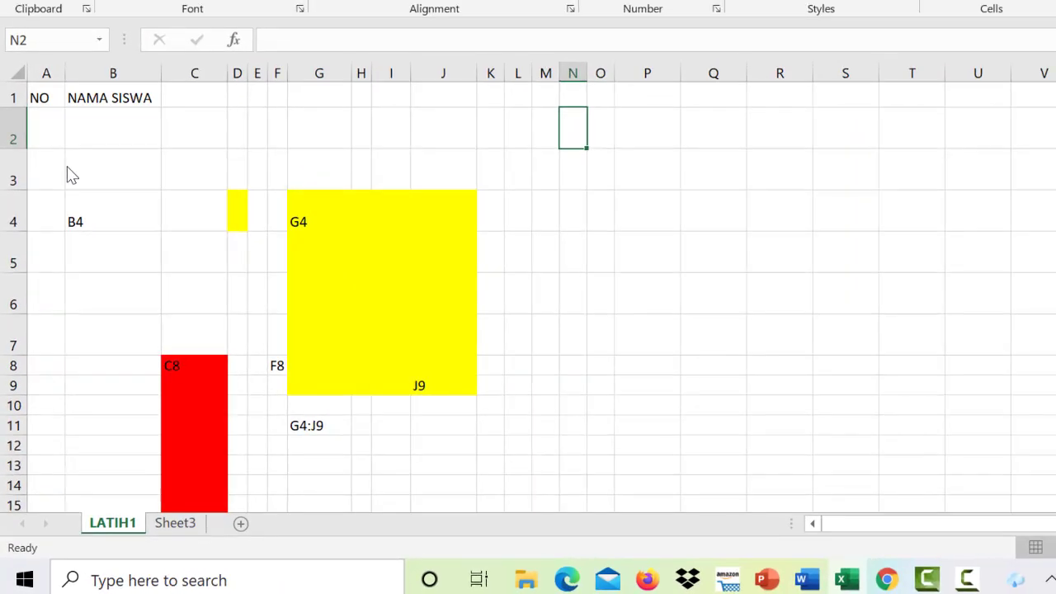
right_click(124, 523)
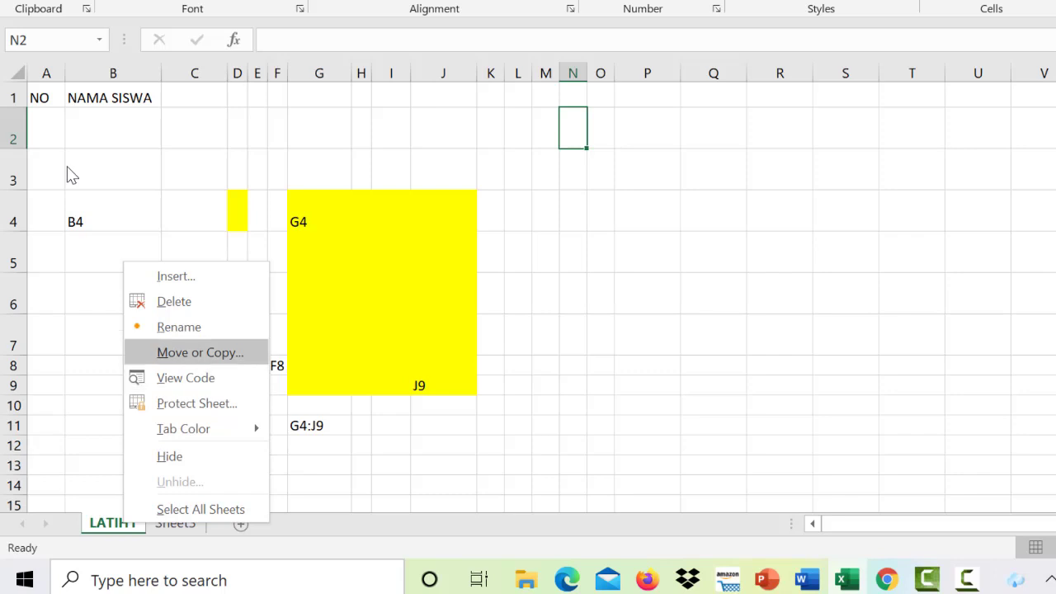
key(Return)
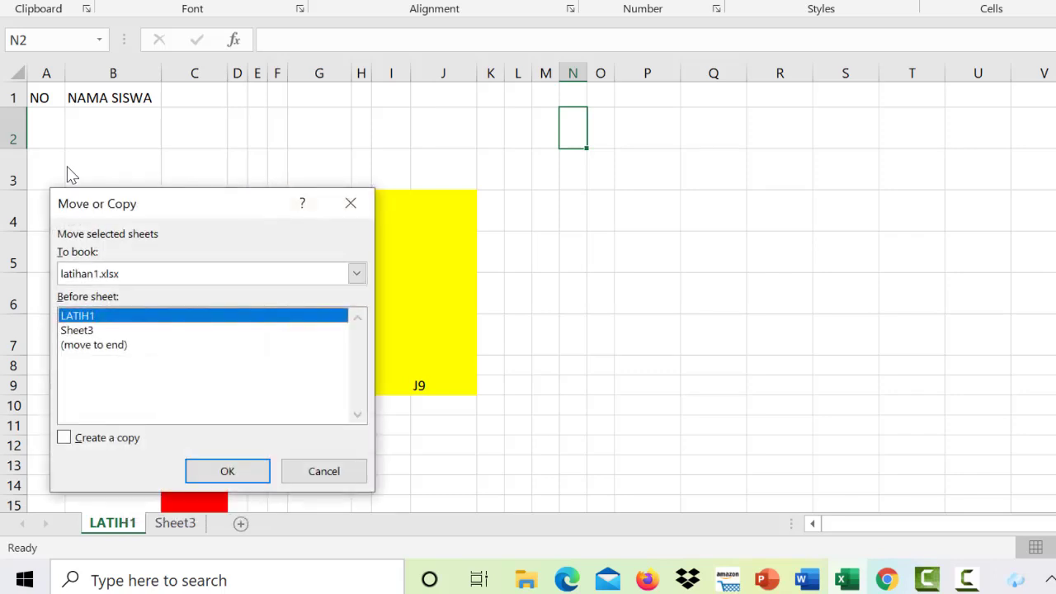
click(64, 437)
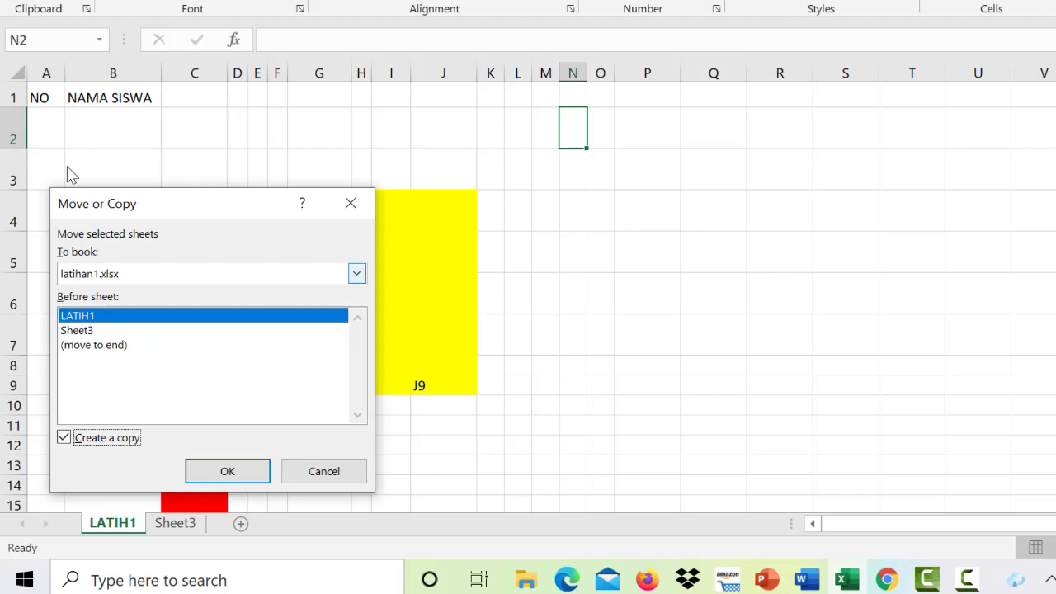
click(357, 273)
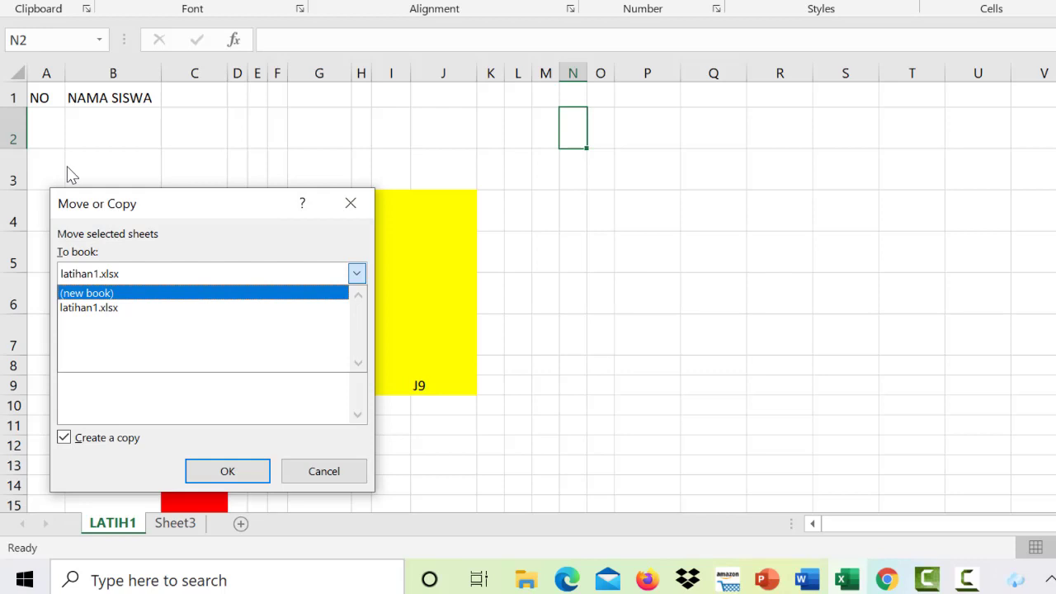
key(Down)
key(Return)
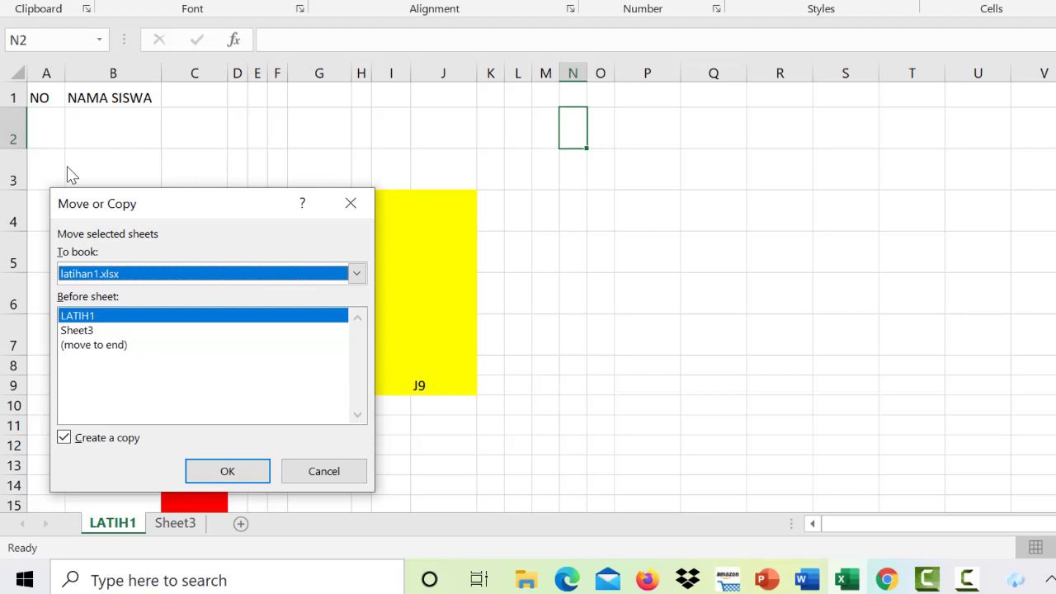
key(Tab)
key(Down)
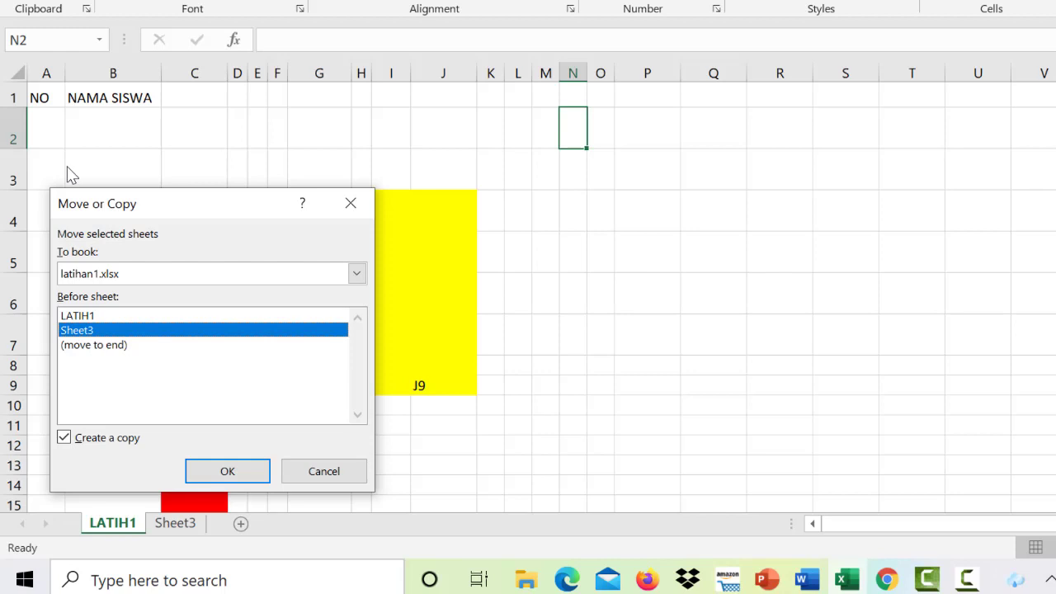
key(Return)
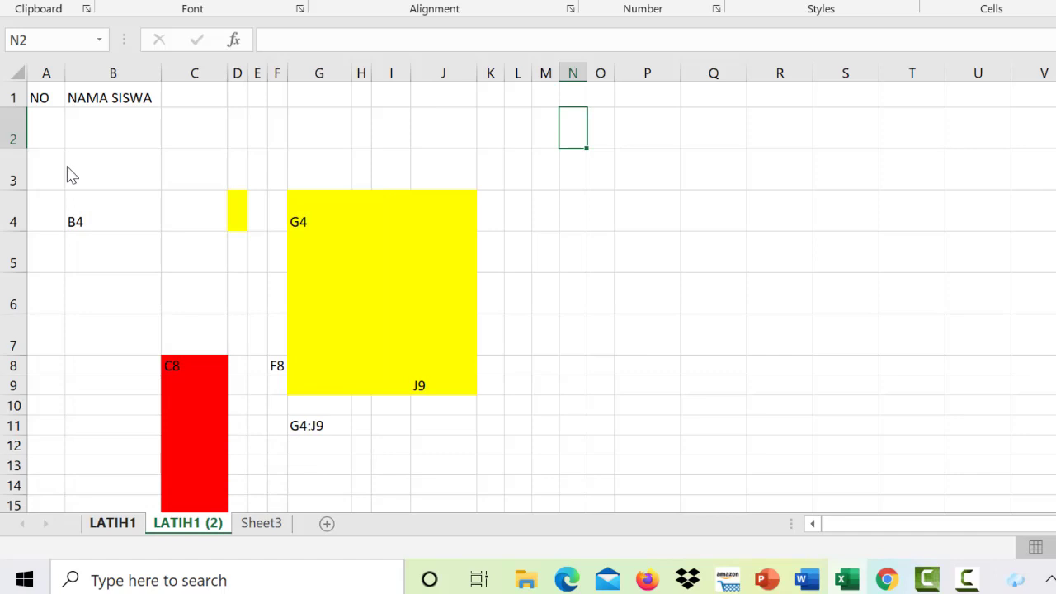
key(ctrl+Page_Up)
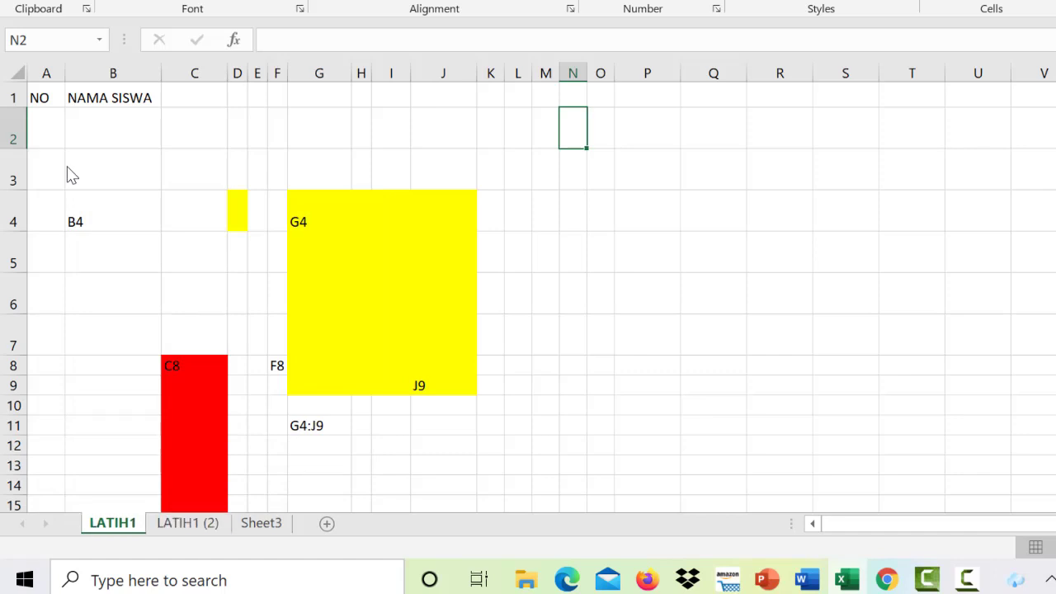
- Compare the LATIH1 worksheet with its copy LATIH1 (2) by alternating between them, ending on the copy
key(ctrl+Page_Down)
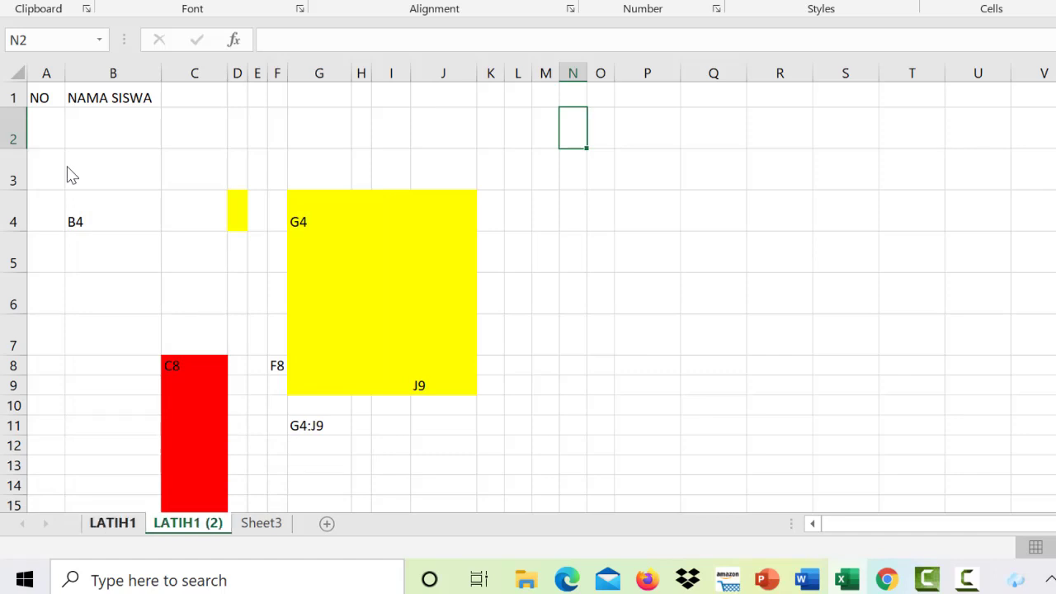
key(ctrl+Page_Up)
key(ctrl+Page_Down)
key(ctrl+Page_Up)
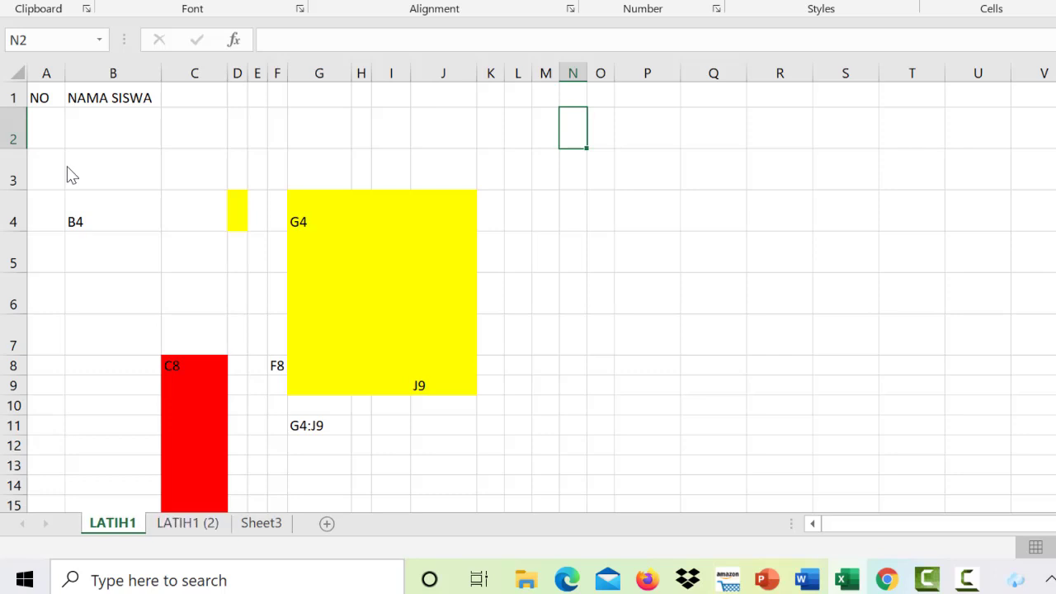
key(ctrl+Page_Down)
key(ctrl+Page_Up)
key(ctrl+Page_Down)
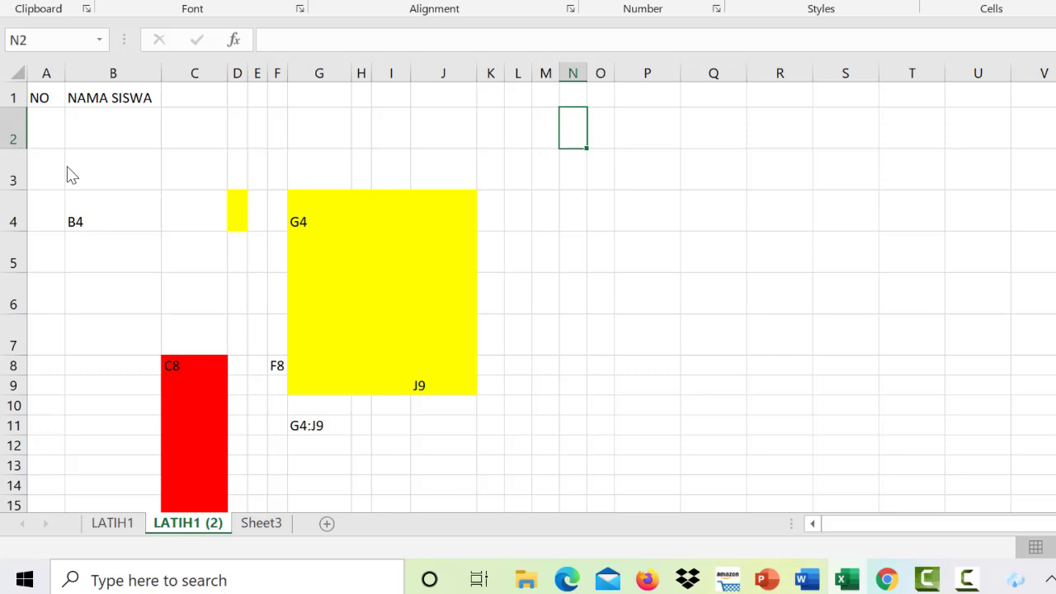
- Move the LATIH1 (2) worksheet out of latihan1.xlsx into a new book without creating a copy
right_click(180, 518)
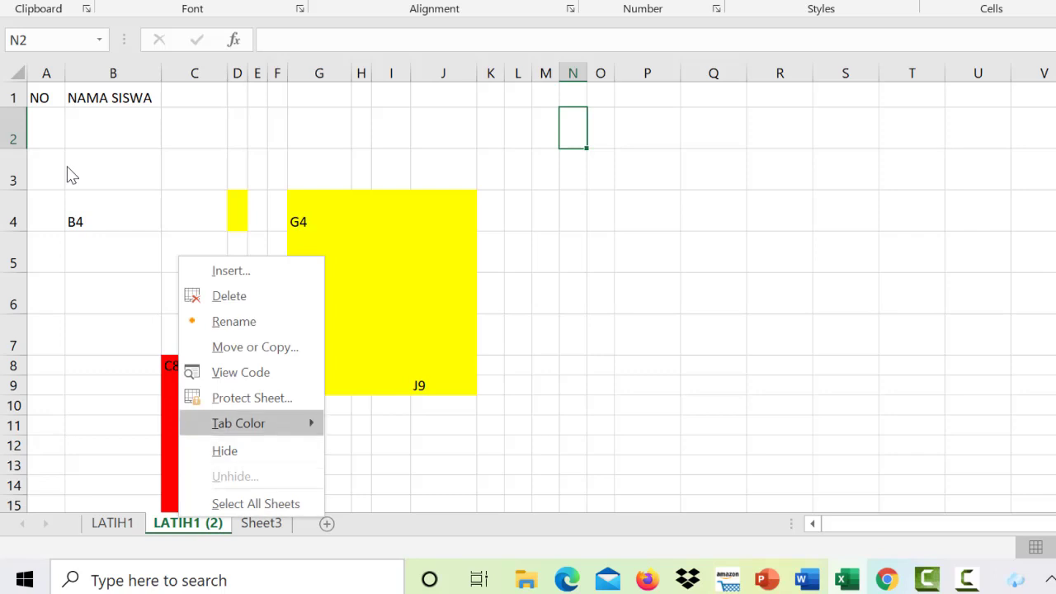
key(Return)
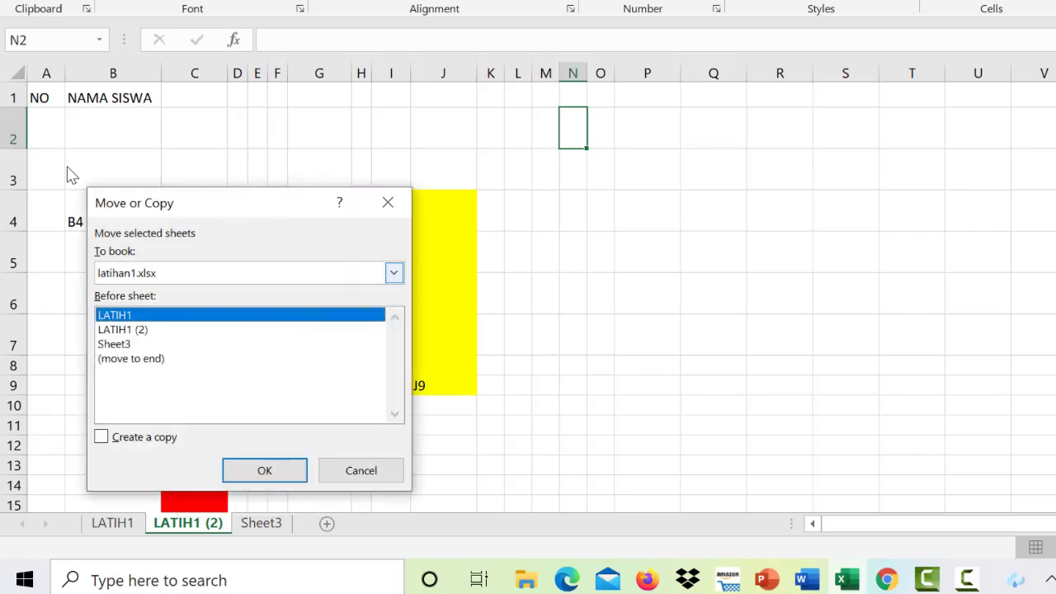
click(394, 272)
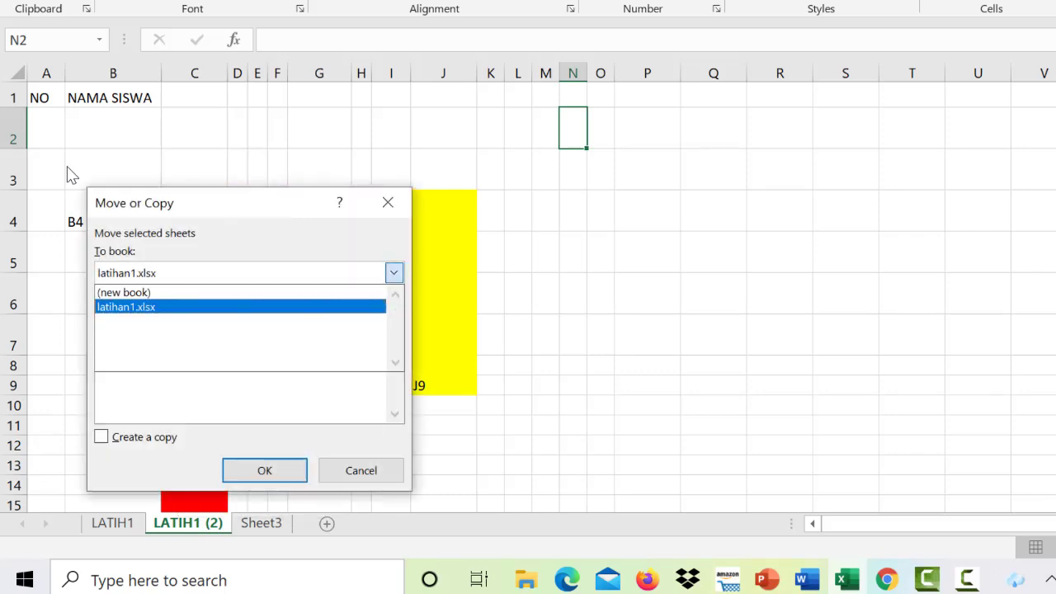
key(Up)
key(Return)
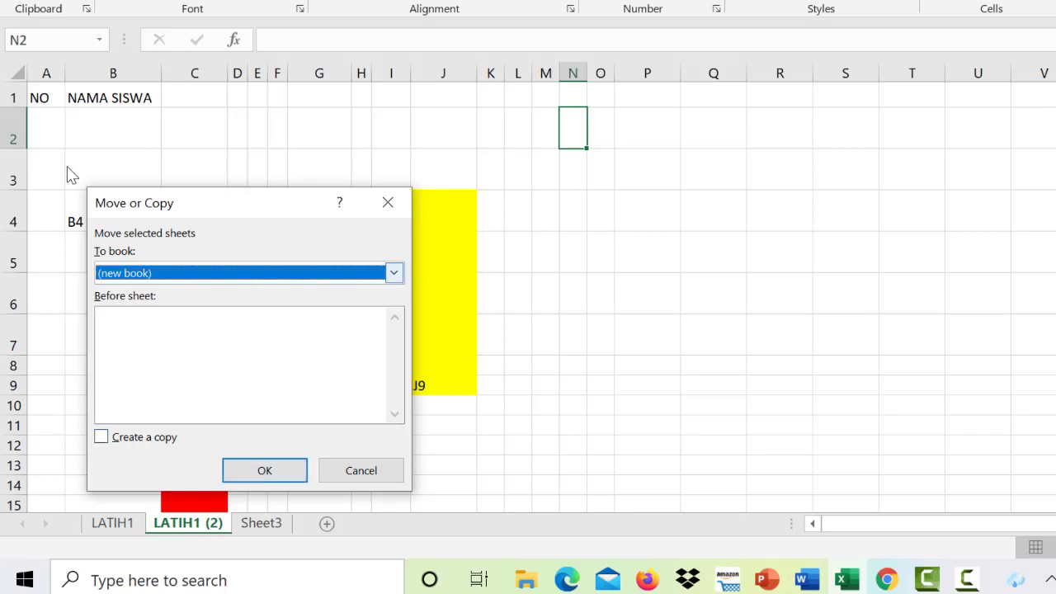
key(Return)
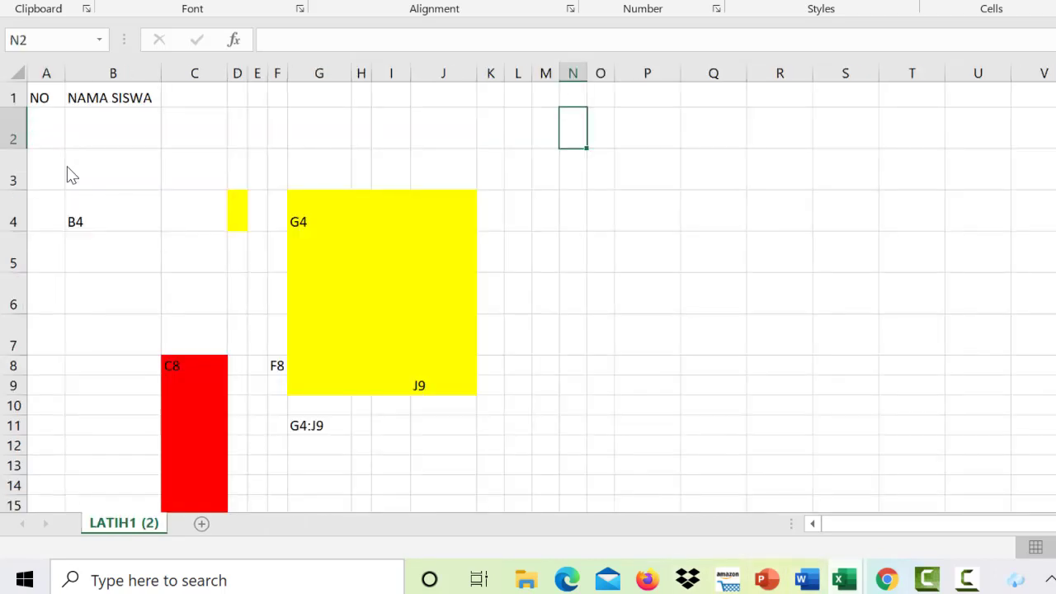
- Check the remaining sheets in latihan1 and the moved sheet in Book2, and return to LATIH1 in latihan1
mouse_move(844, 579)
click(736, 493)
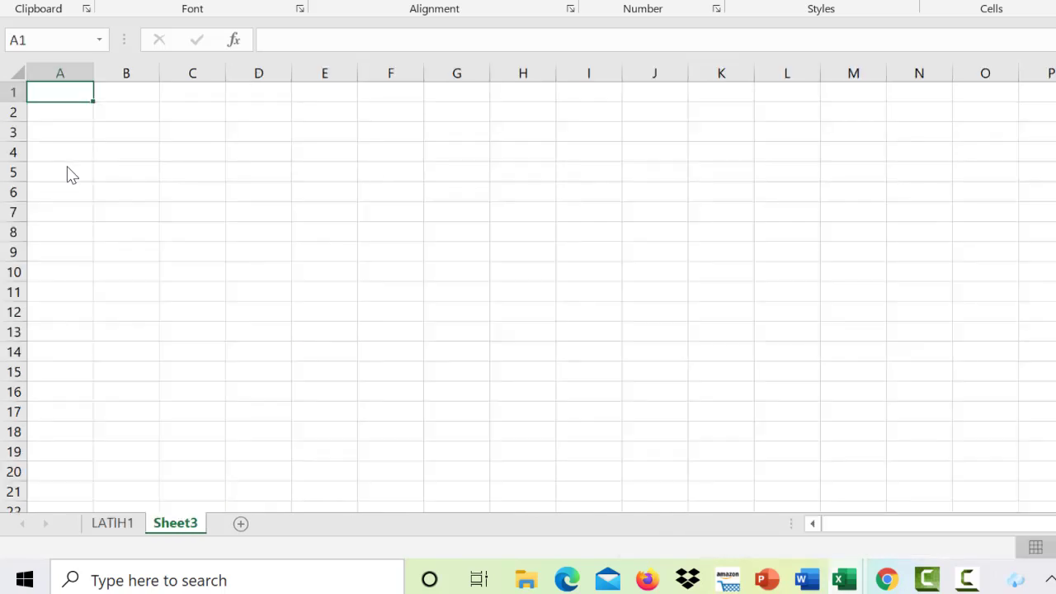
key(ctrl+Page_Up)
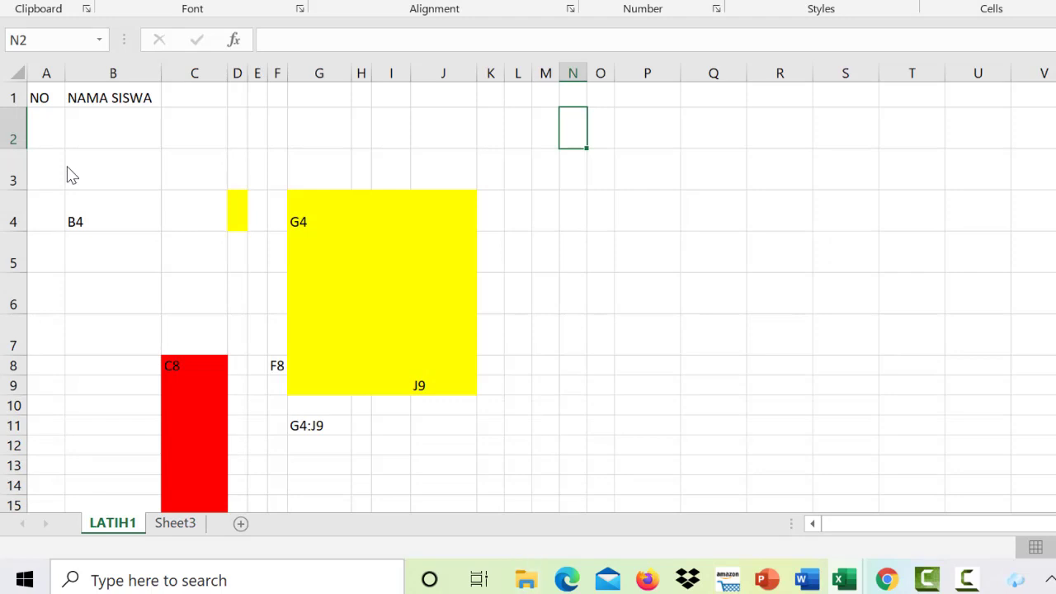
mouse_move(844, 580)
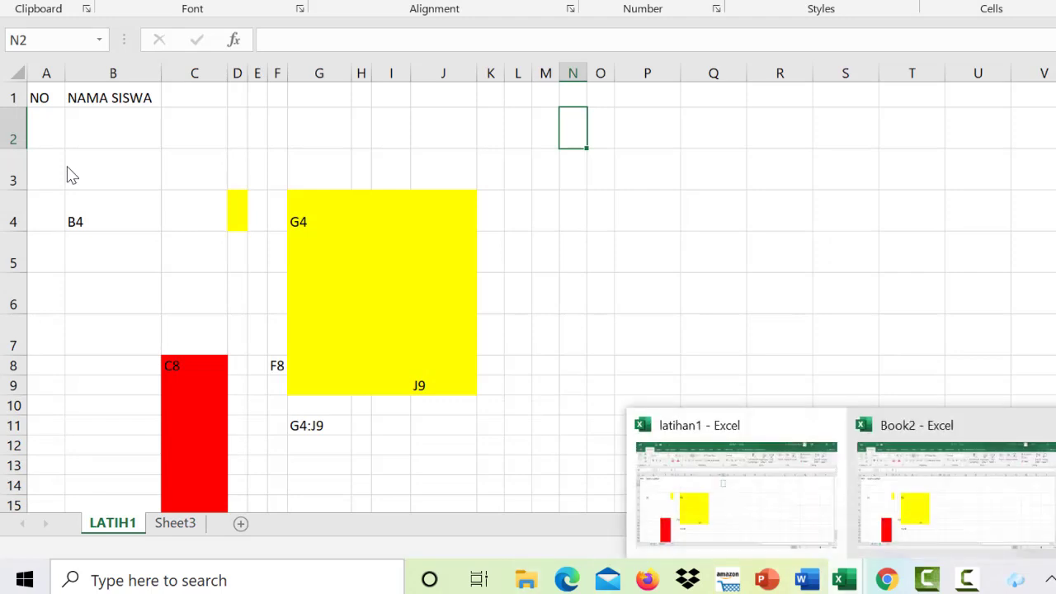
click(955, 507)
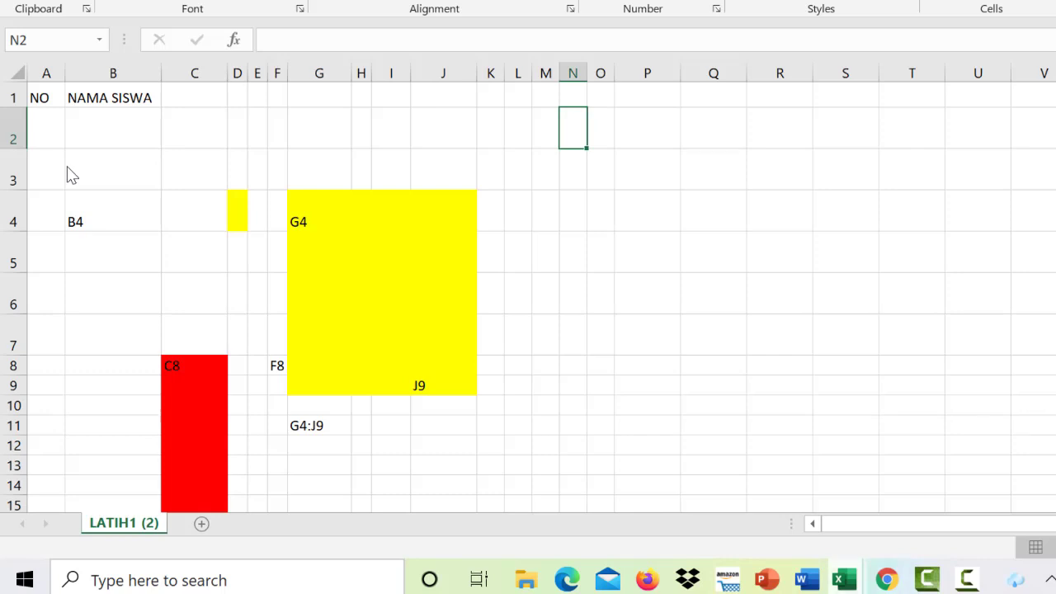
key(super+9)
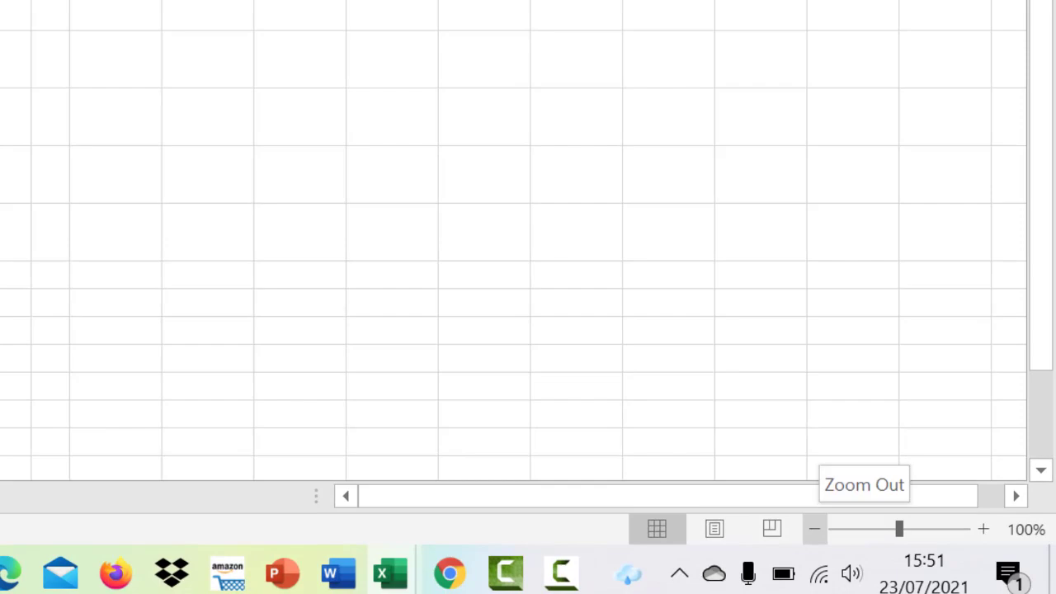
- Zoom the LATIH1 worksheet out to 60% and back in to 100%
click(814, 529)
click(814, 529)
click(814, 529)
click(814, 529)
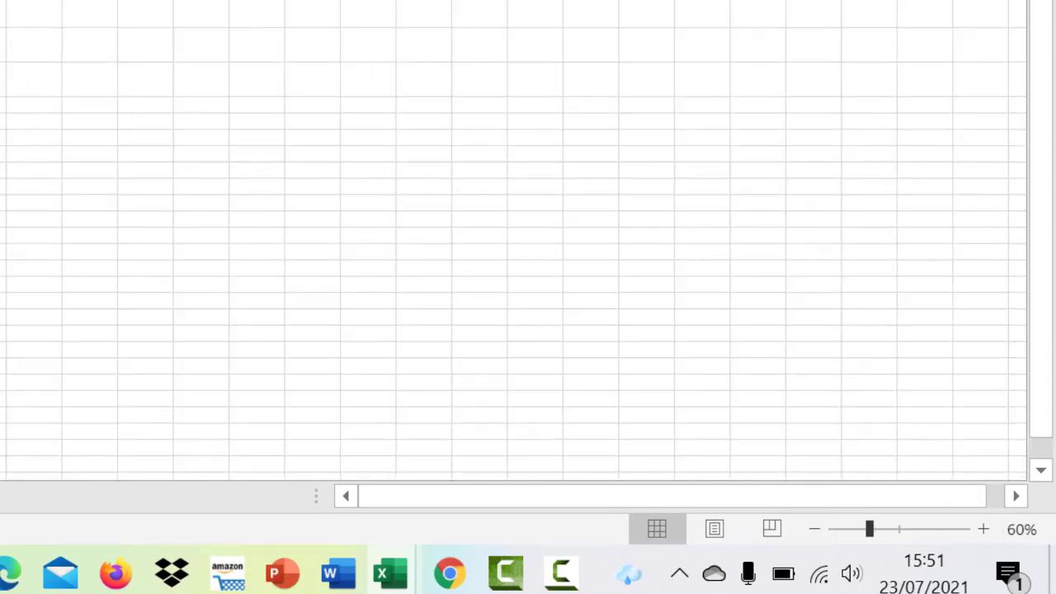
click(982, 528)
click(983, 529)
click(982, 529)
click(983, 528)
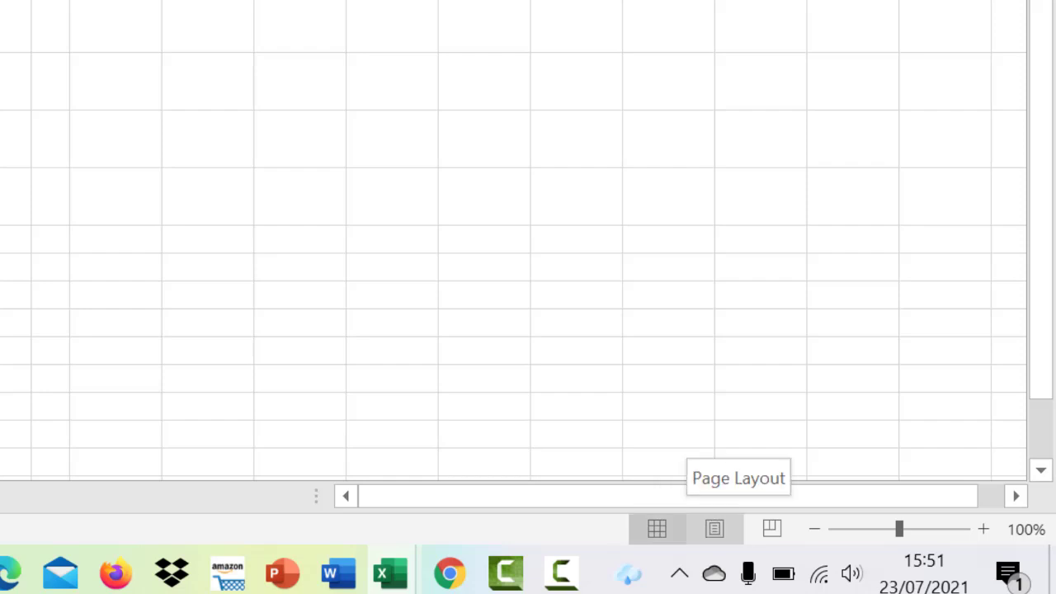
- View LATIH1 in Page Layout and Page Break Preview, and return to Normal view
click(714, 528)
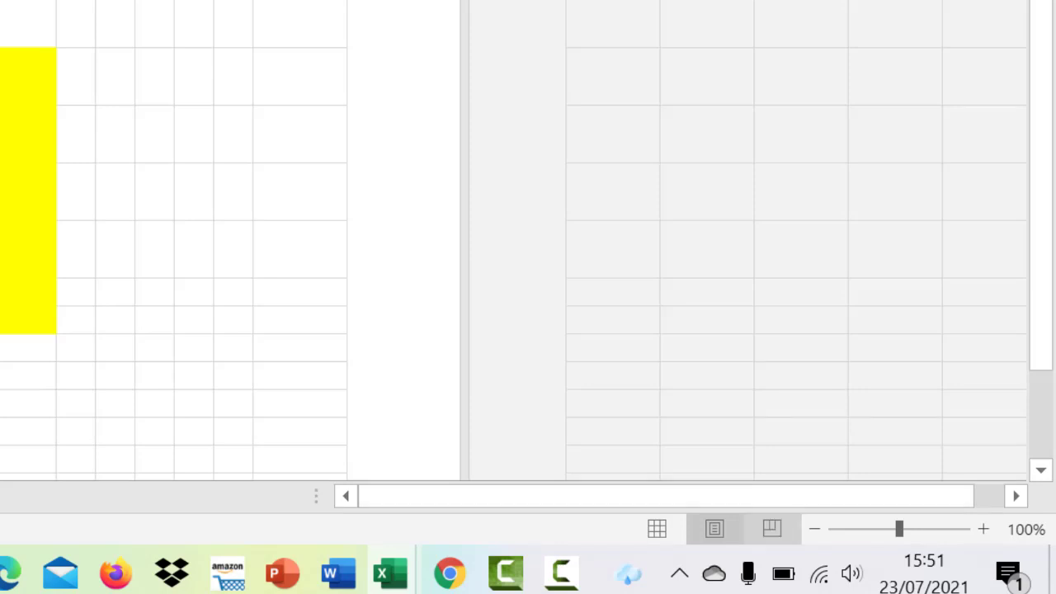
click(772, 529)
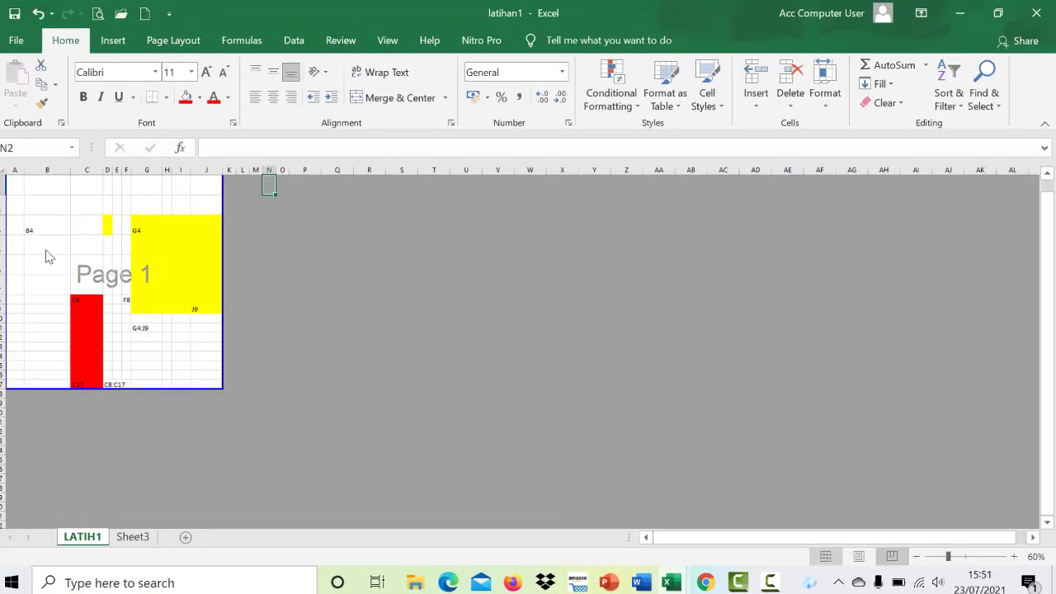
click(825, 556)
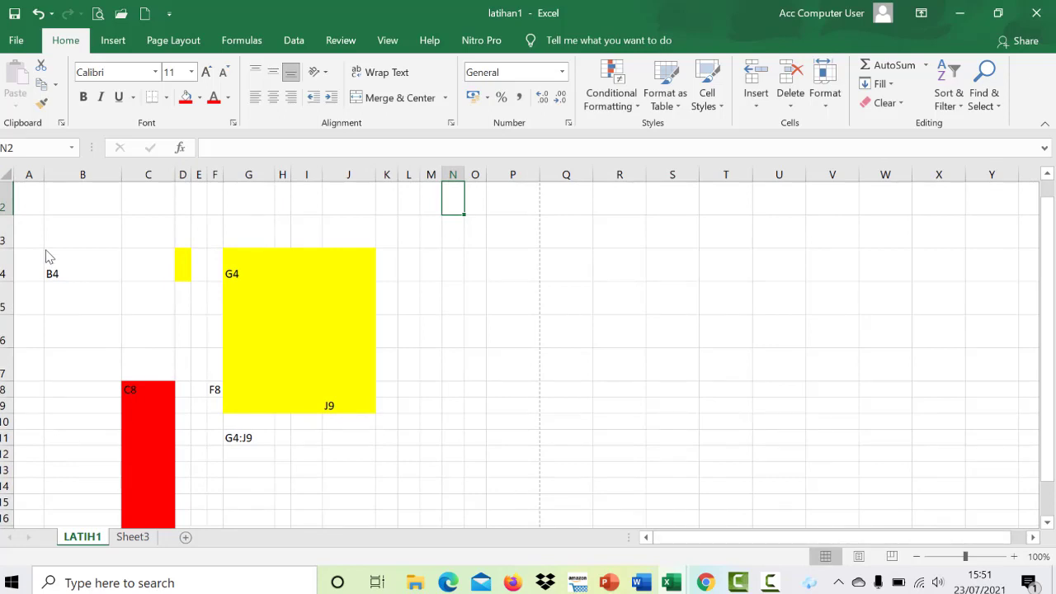
scroll(46, 257, down, 2)
scroll(46, 257, up, 2)
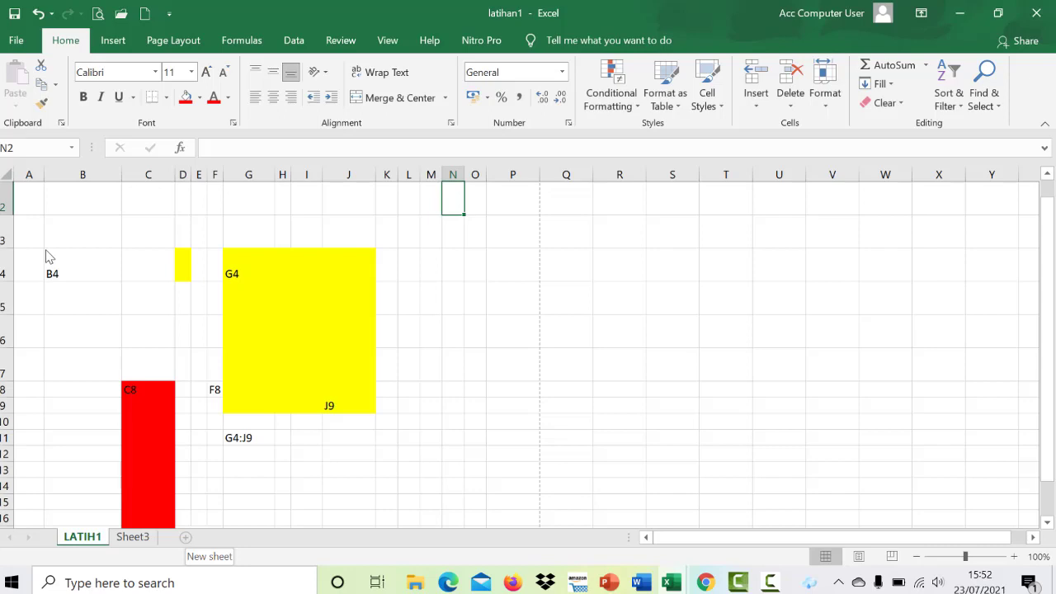
- Insert a new worksheet between LATIH1 and Sheet3, and return to LATIH1
key(shift+F11)
key(ctrl+Page_Up)
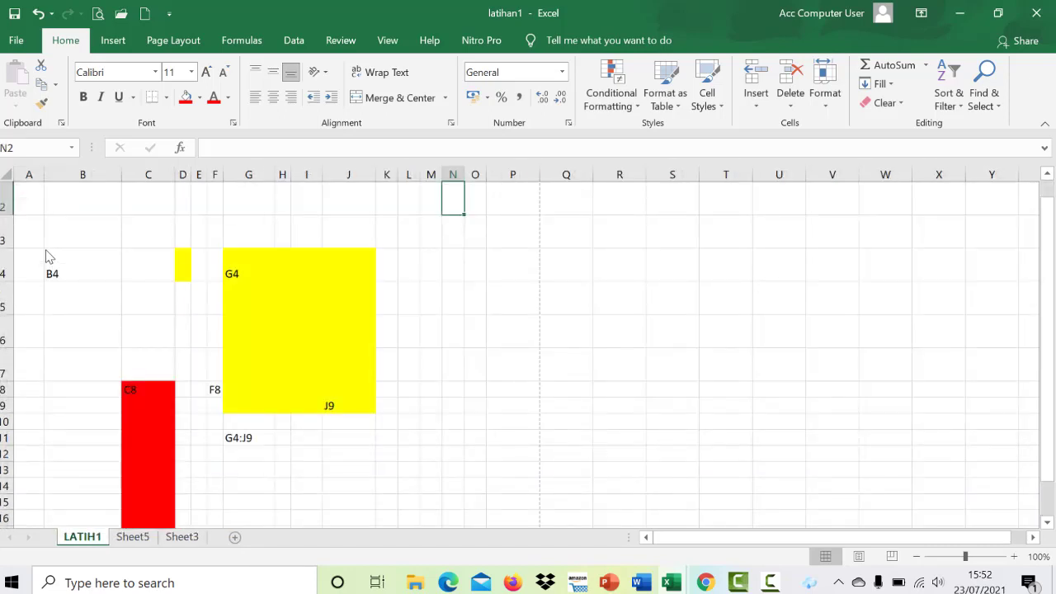
- Set up a copy of the LATIH1 worksheet into a new book, and cancel the operation
key(shift+F10)
key(Up)
key(Up)
key(Up)
key(Up)
key(Up)
key(Up)
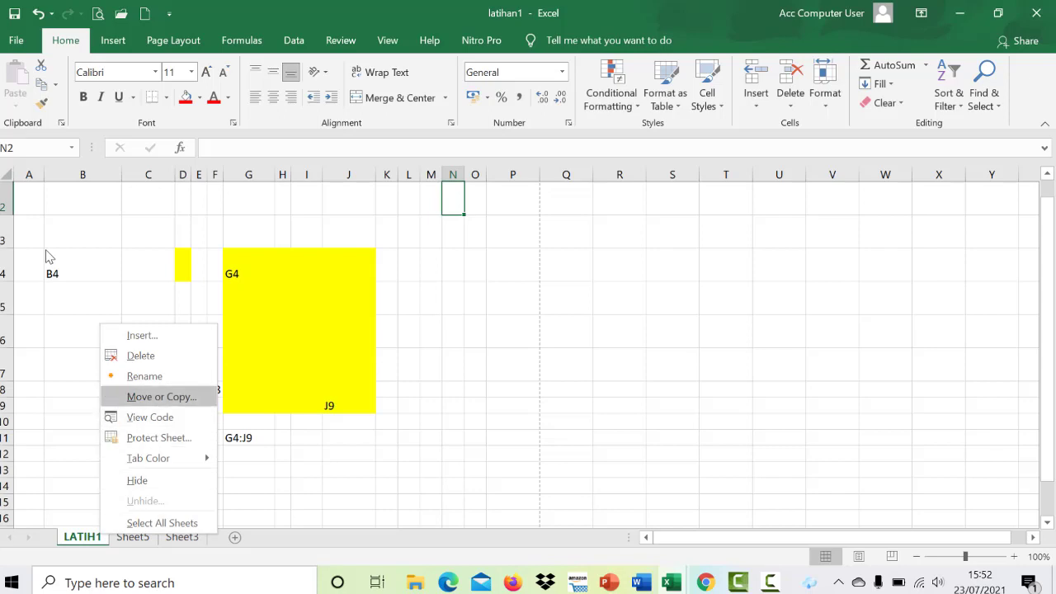
key(Return)
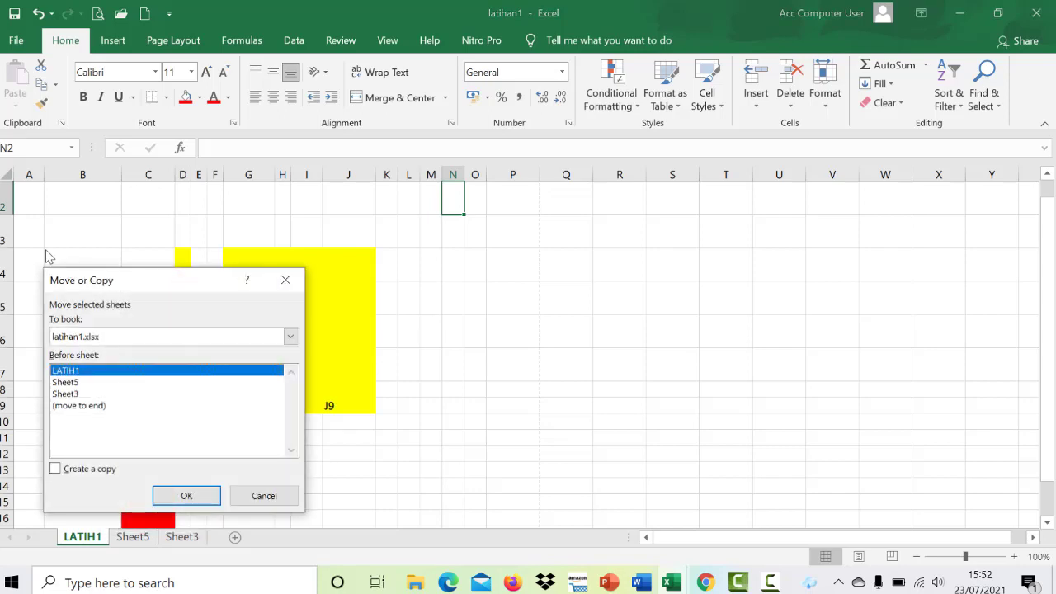
key(alt+c)
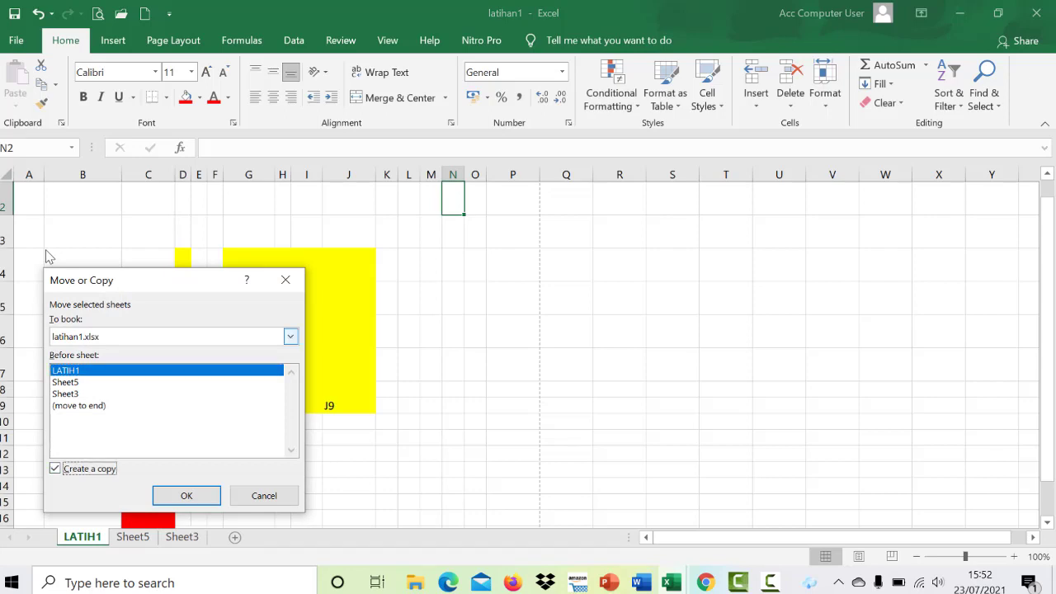
key(alt+t)
key(alt+Down)
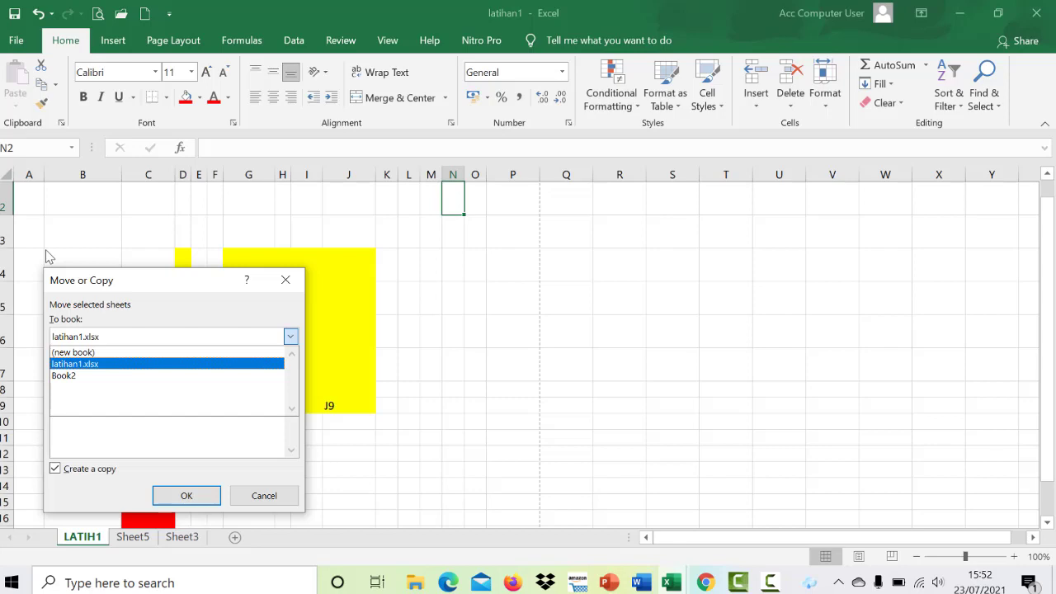
key(Up)
key(Return)
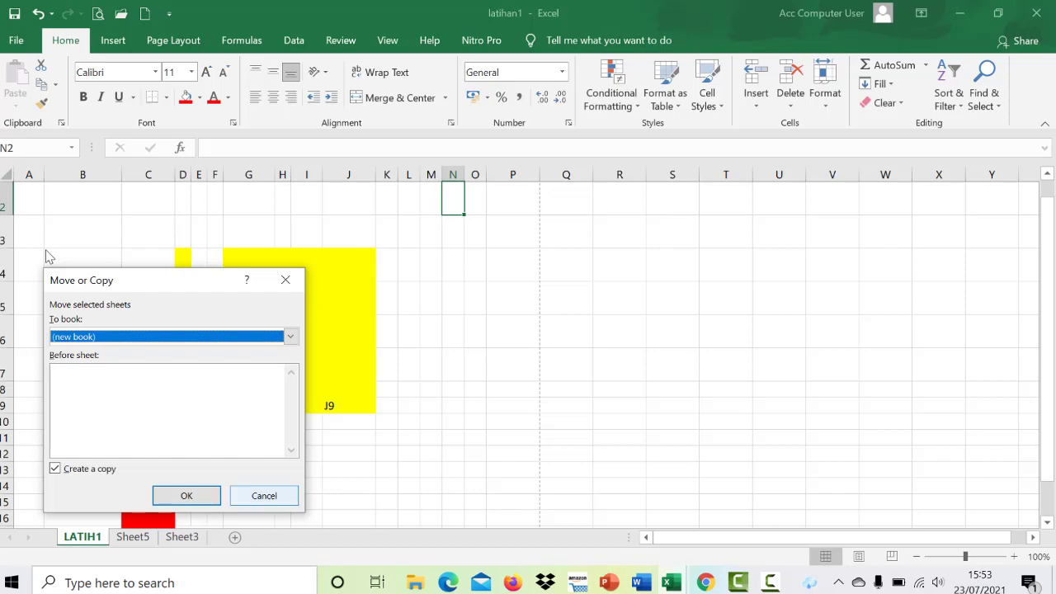
key(Escape)
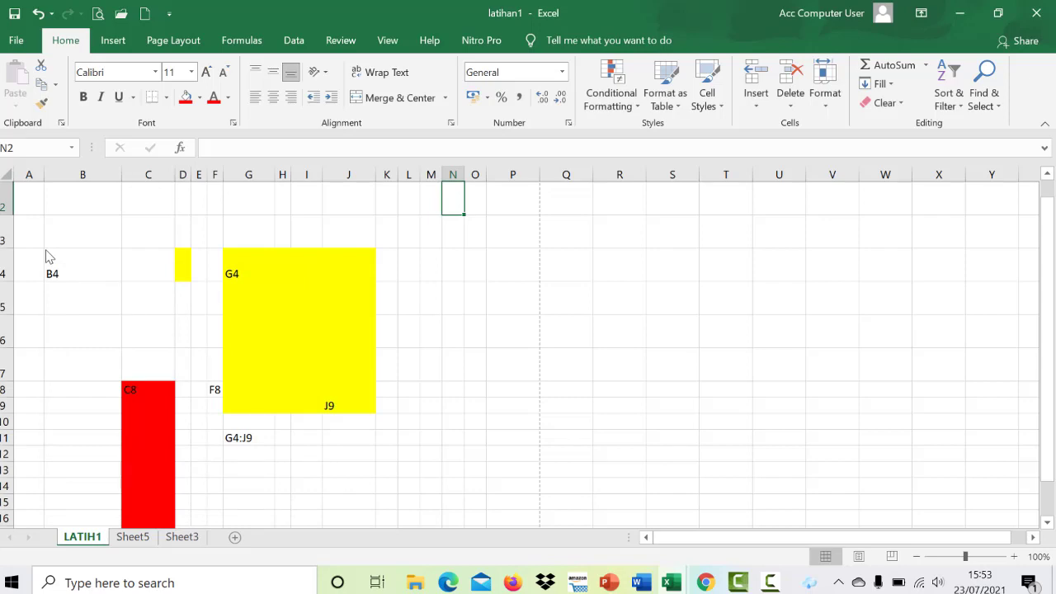
scroll(46, 257, up, 1)
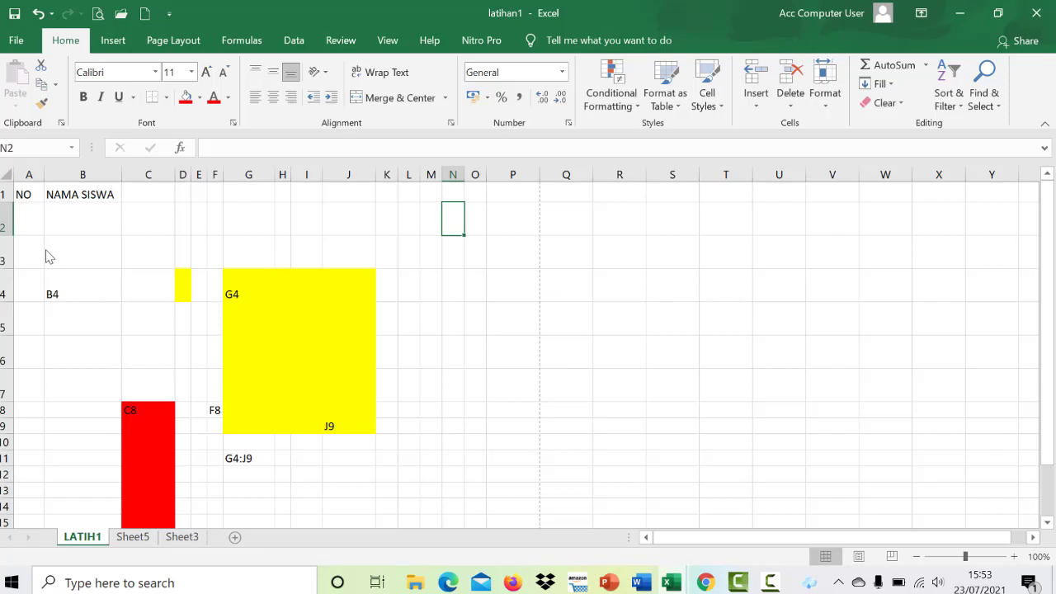